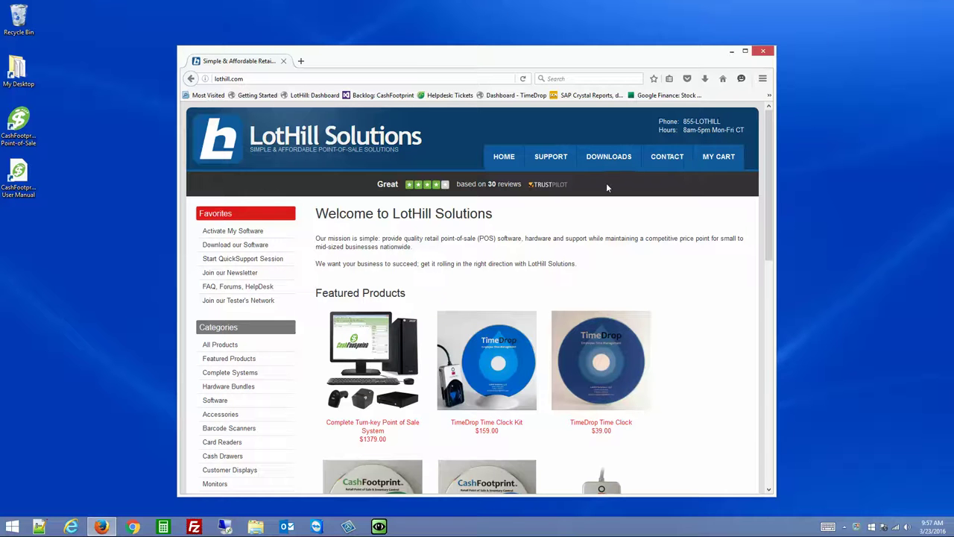
Go to the downloads page on lothill.com
left_click(235, 79)
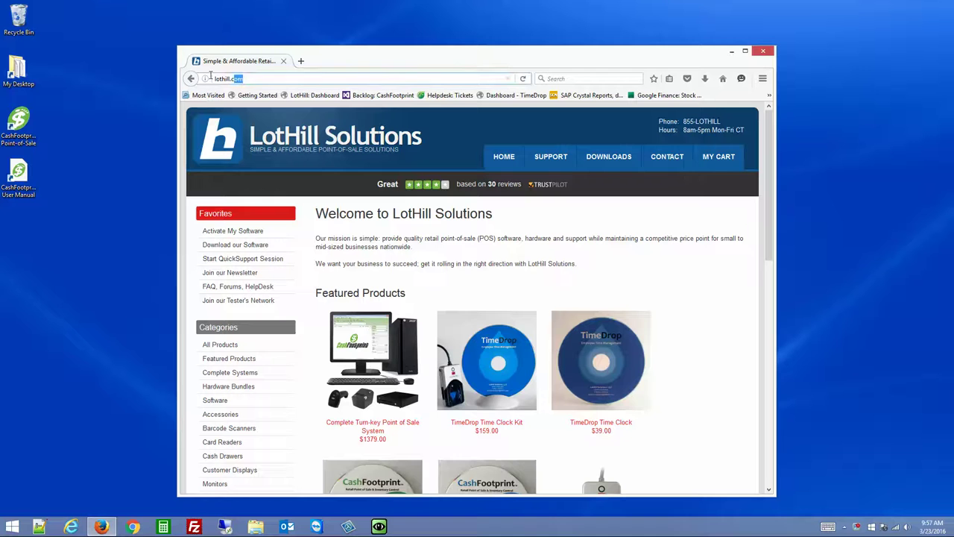
left_click(619, 163)
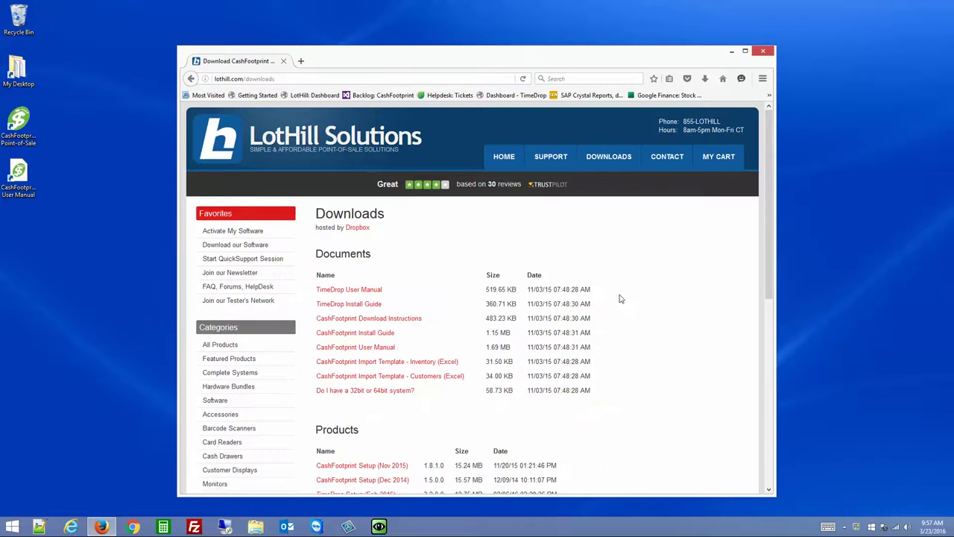
Save the TimeDrop Setup (Feb 2016) installer and run TimeDropSetup(1).exe from recent downloads
scroll(620, 296, "down", 4)
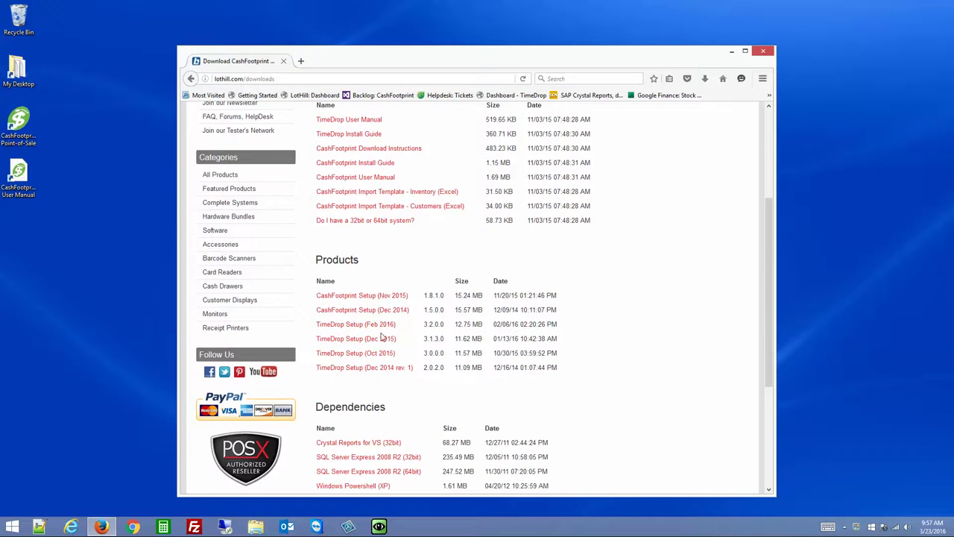
left_click_drag(423, 326, 451, 333)
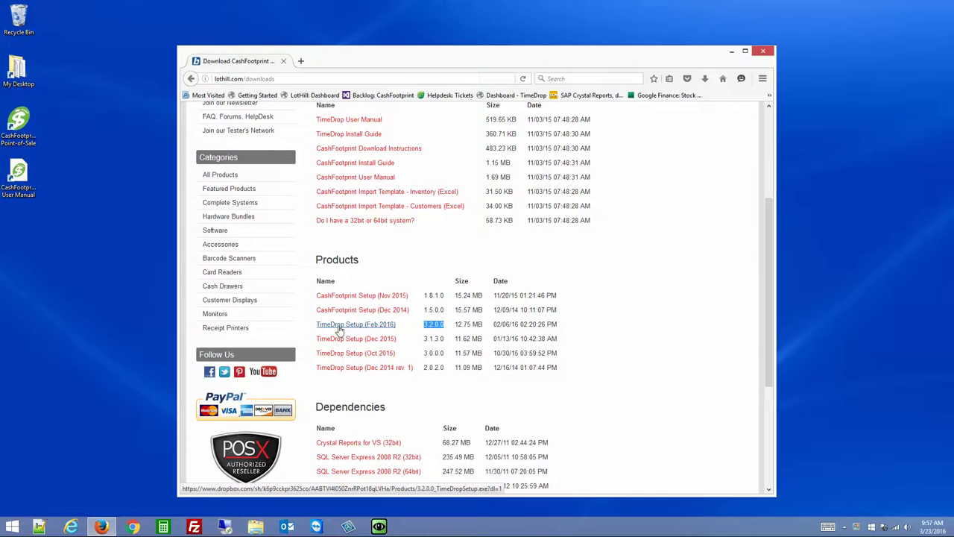
left_click(359, 329)
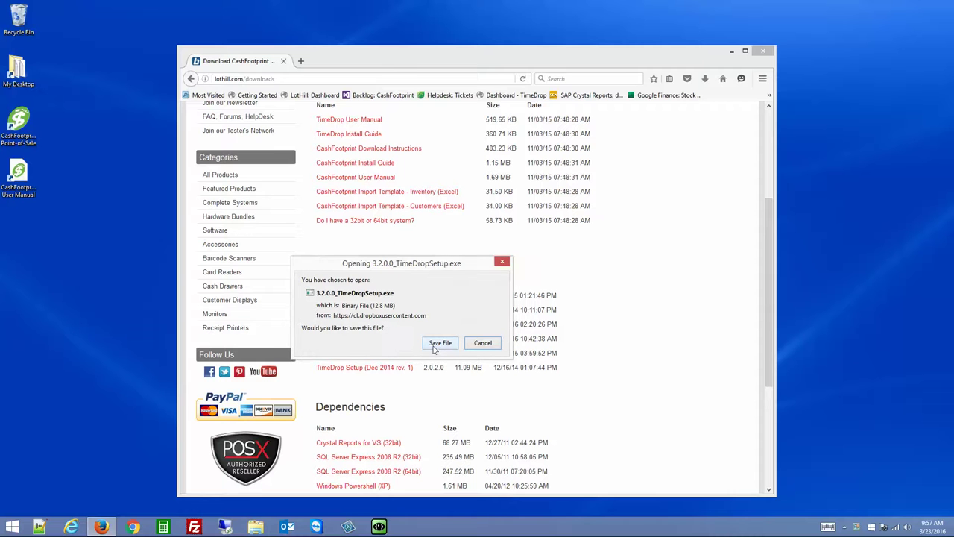
left_click(439, 343)
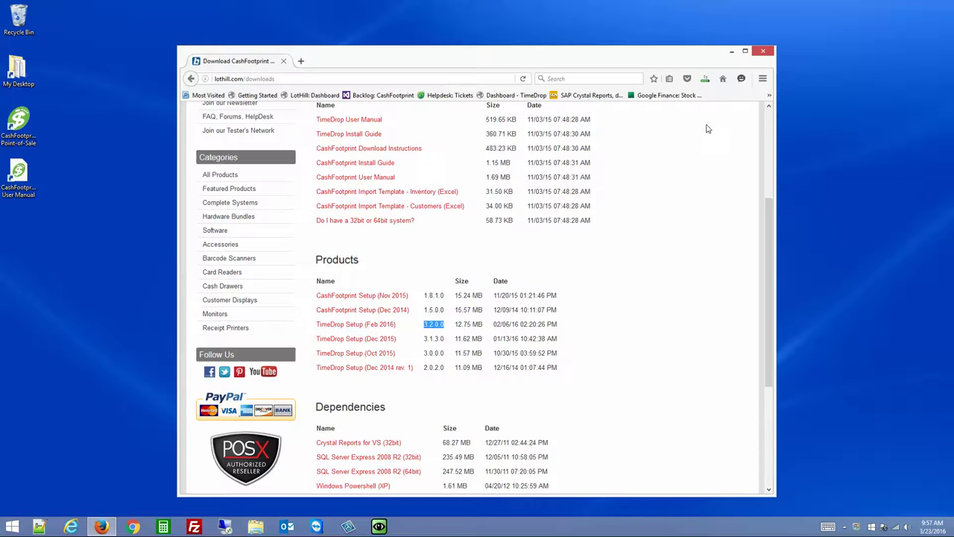
left_click(705, 78)
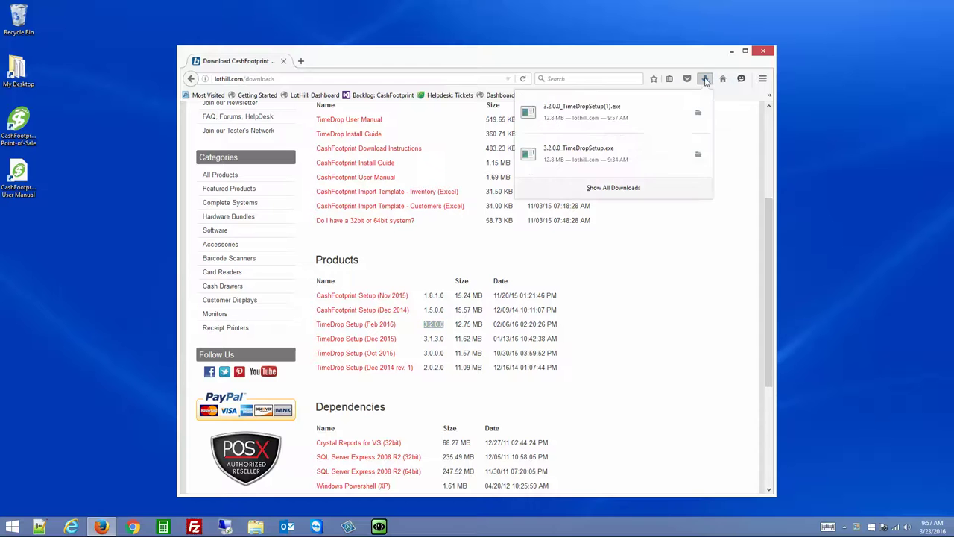
left_click(589, 117)
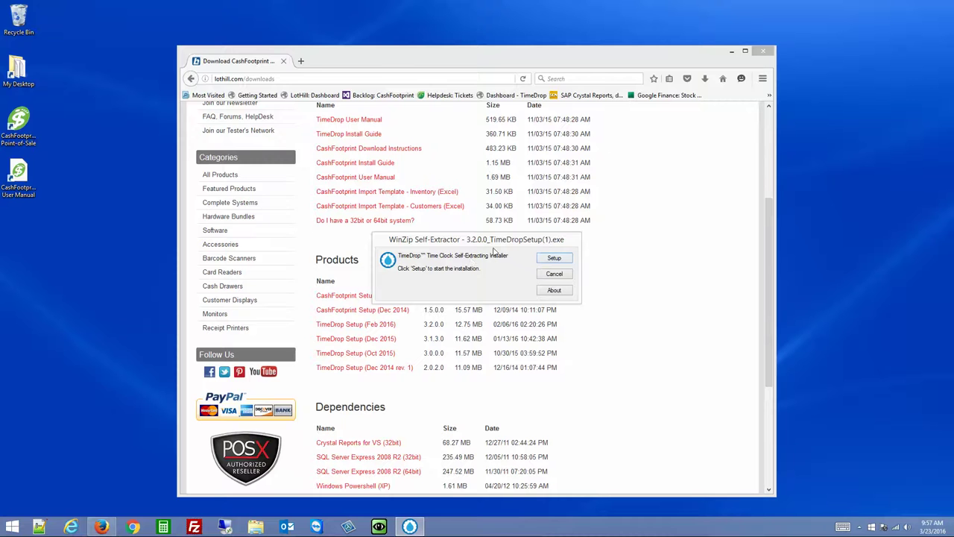
Start the TimeDrop setup, pass the welcome page and accept the license agreement
left_click(732, 53)
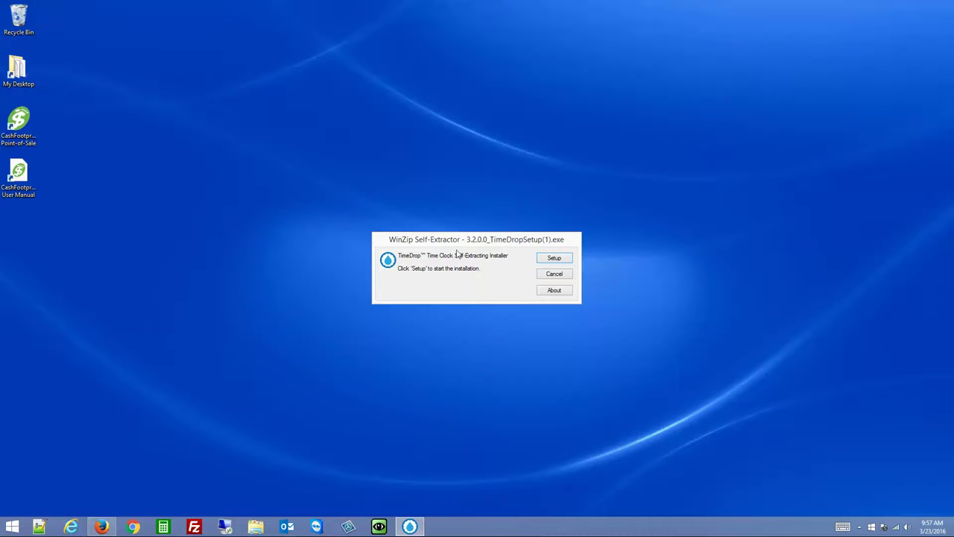
left_click(560, 258)
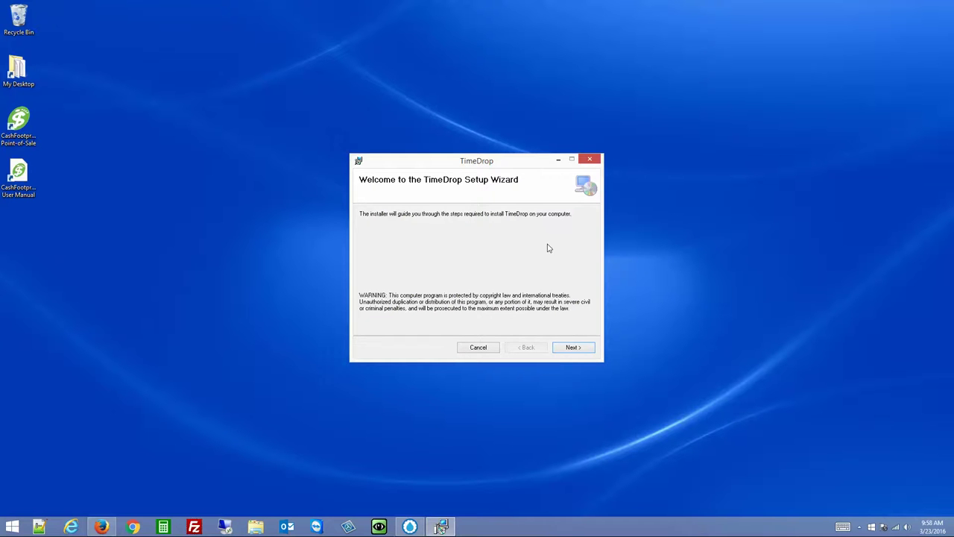
left_click(572, 348)
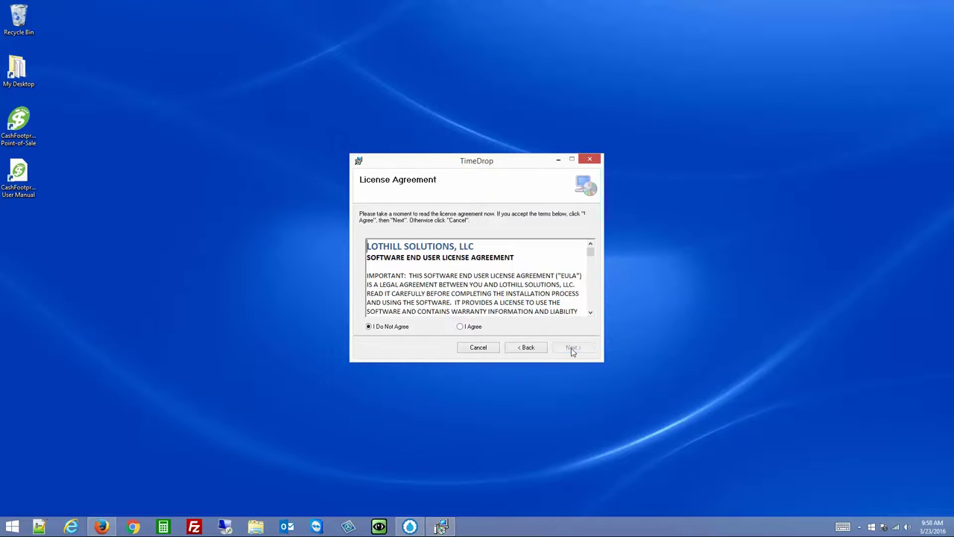
left_click(471, 328)
left_click(573, 347)
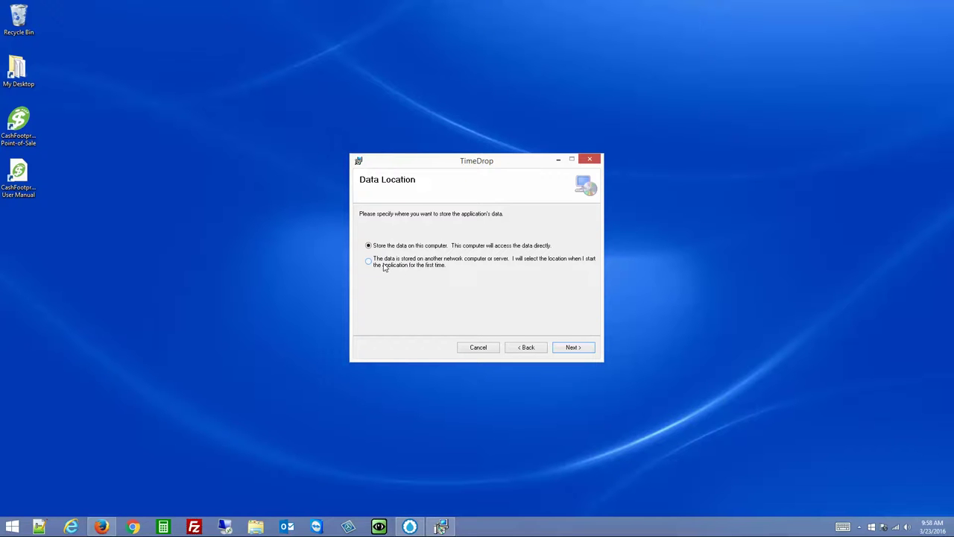
Keep data stored on this computer and the default folder, then finish installing
left_click(384, 268)
left_click(375, 249)
left_click(582, 351)
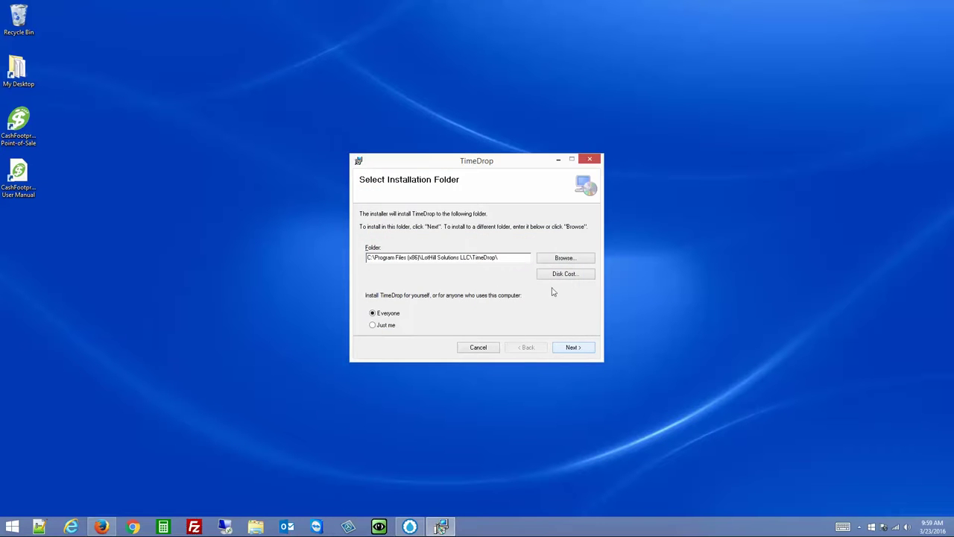
left_click(574, 350)
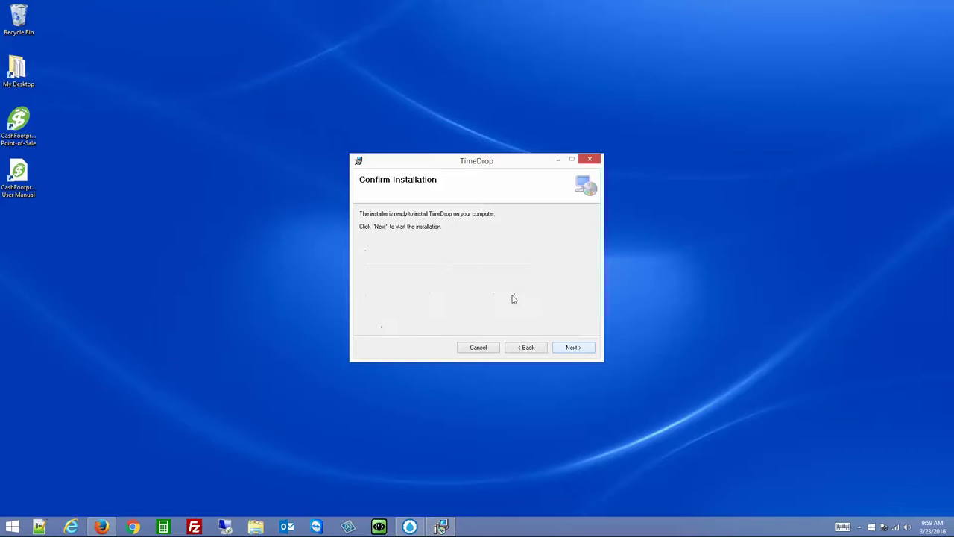
left_click(572, 348)
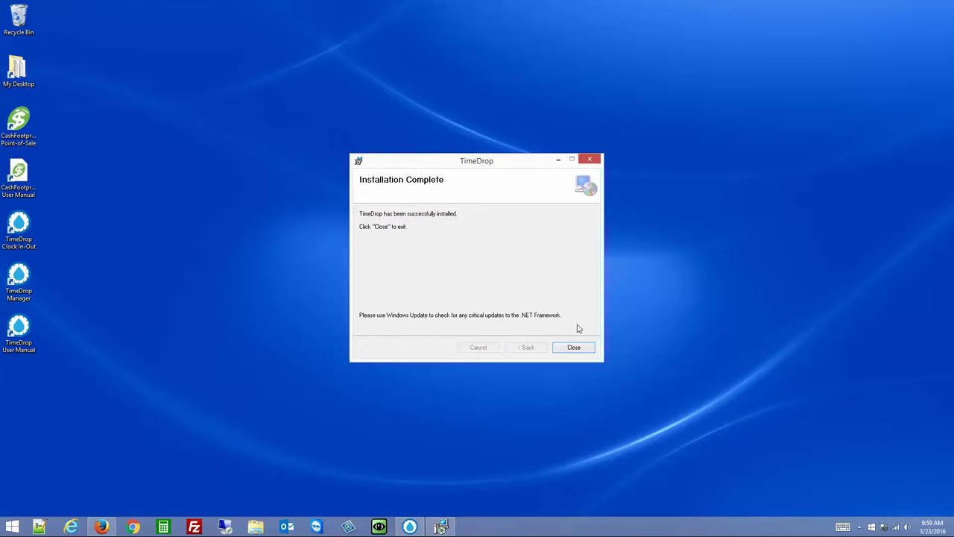
left_click(572, 348)
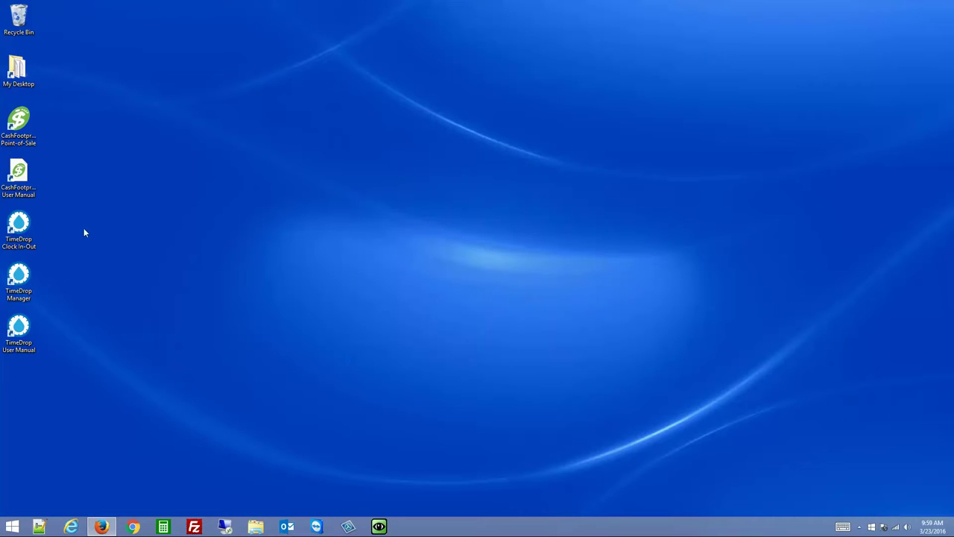
Move the Clock In-Out, Manager and User Manual shortcuts to the desktop centre
left_click_drag(79, 224, 448, 296)
left_click(495, 245)
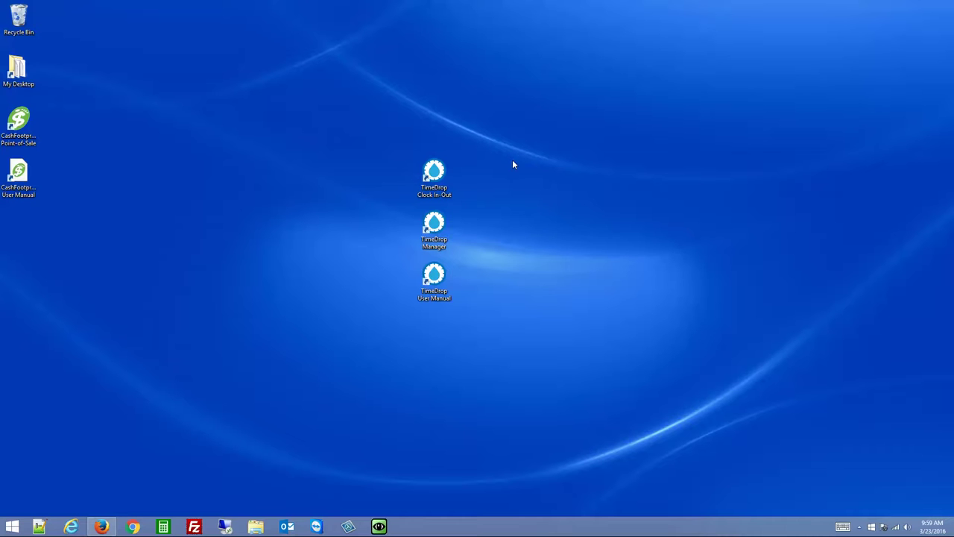
left_click_drag(513, 145, 411, 303)
left_click(496, 254)
left_click(437, 173)
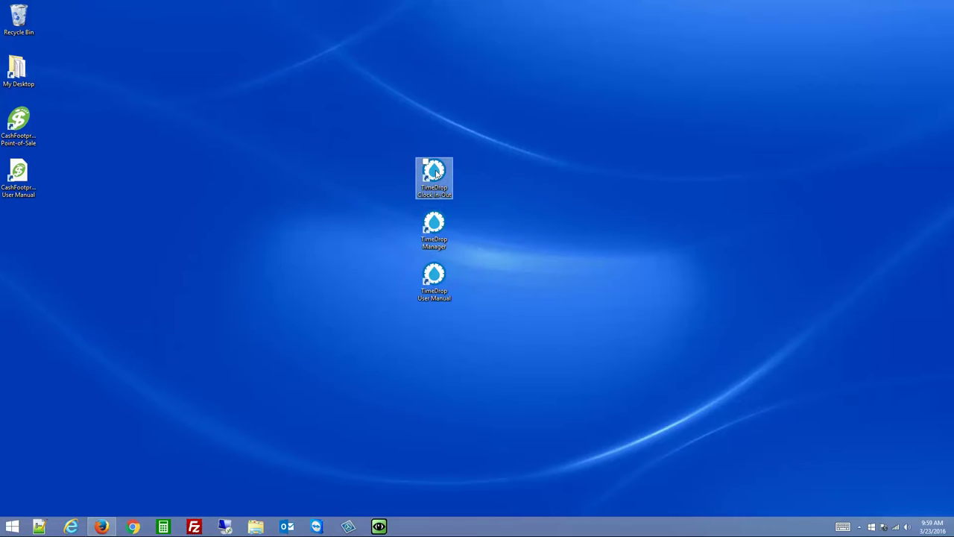
left_click(437, 240)
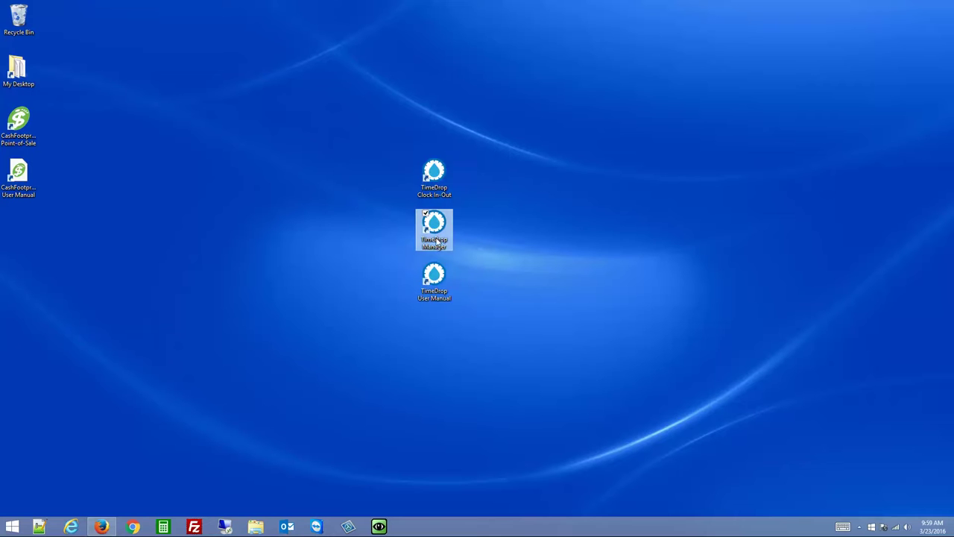
left_click(436, 277)
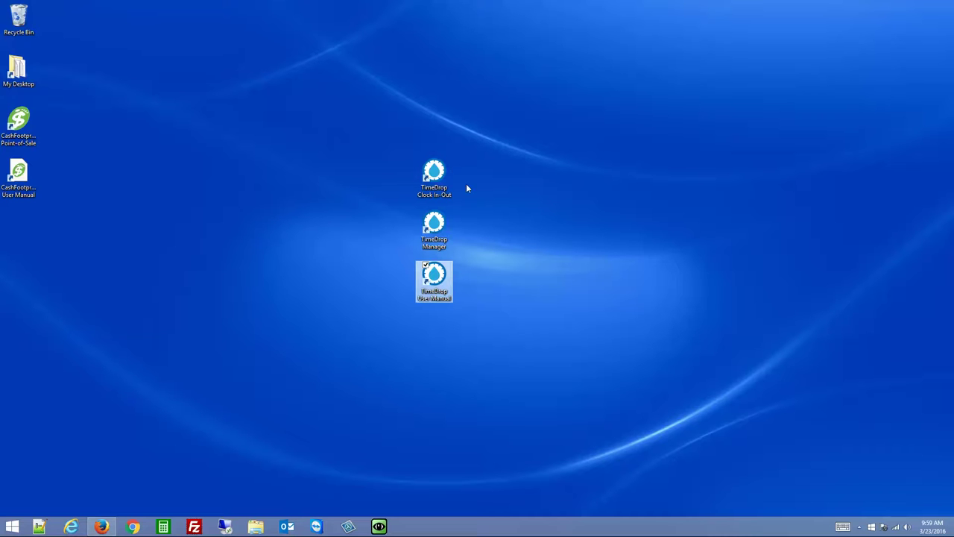
left_click(436, 228)
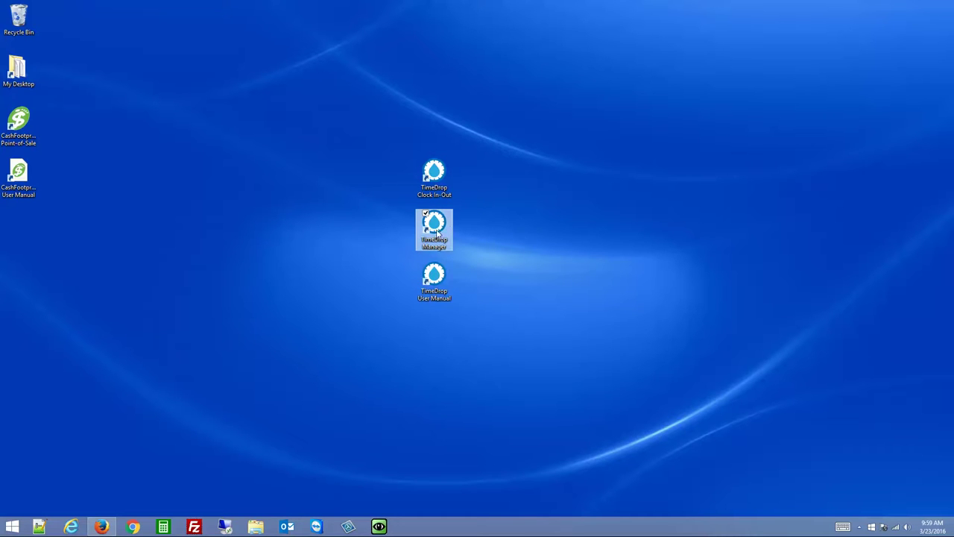
Launch TimeDrop Manager, start the free evaluation and sign in with the manager's credentials
double_click(436, 229)
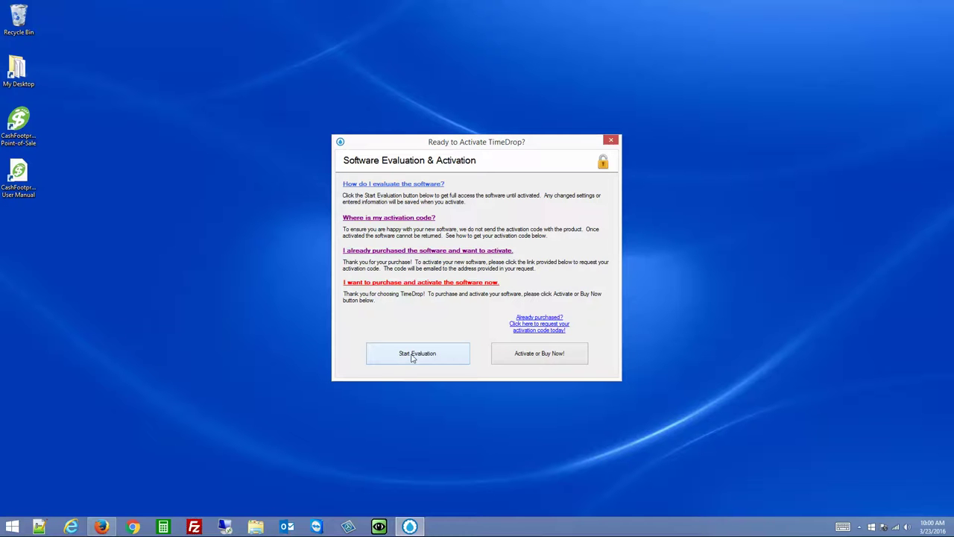
left_click(451, 359)
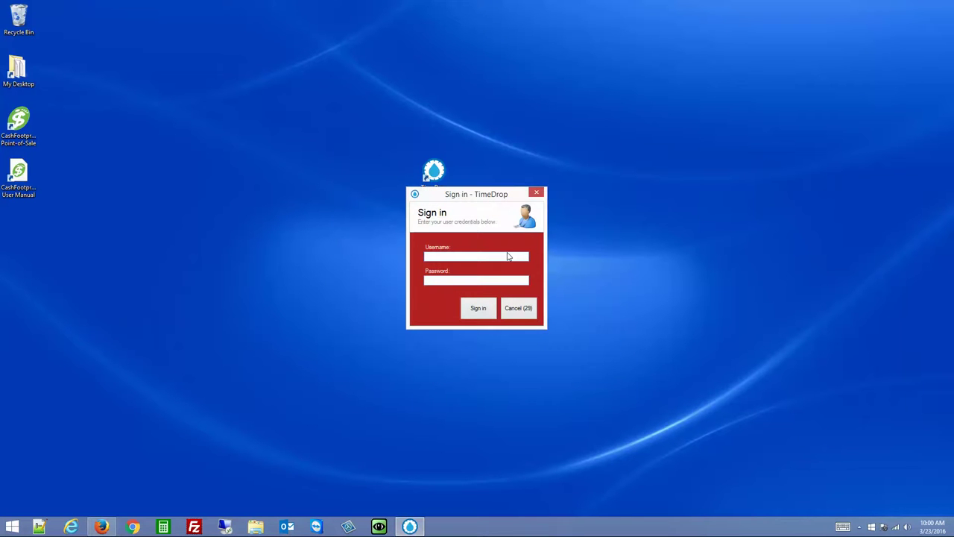
type("manage123")
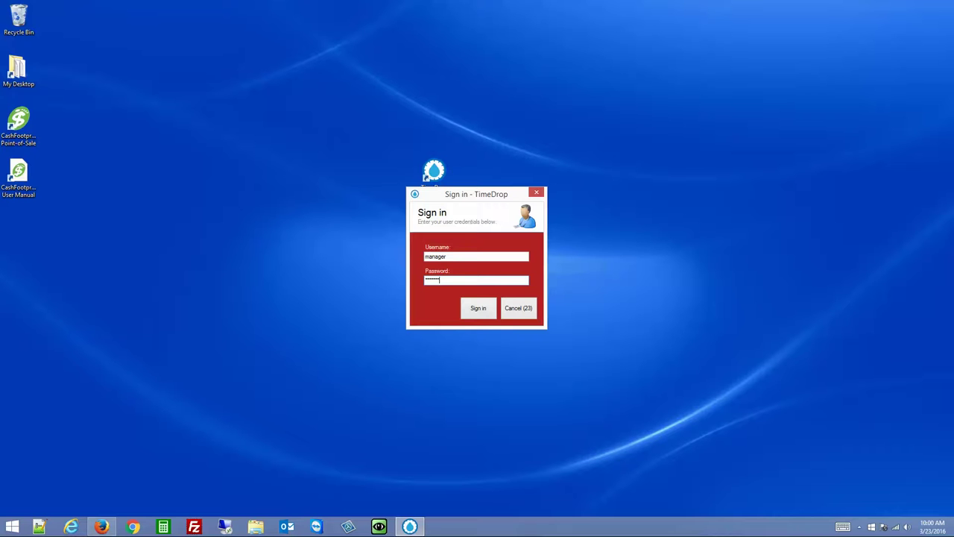
key("Return")
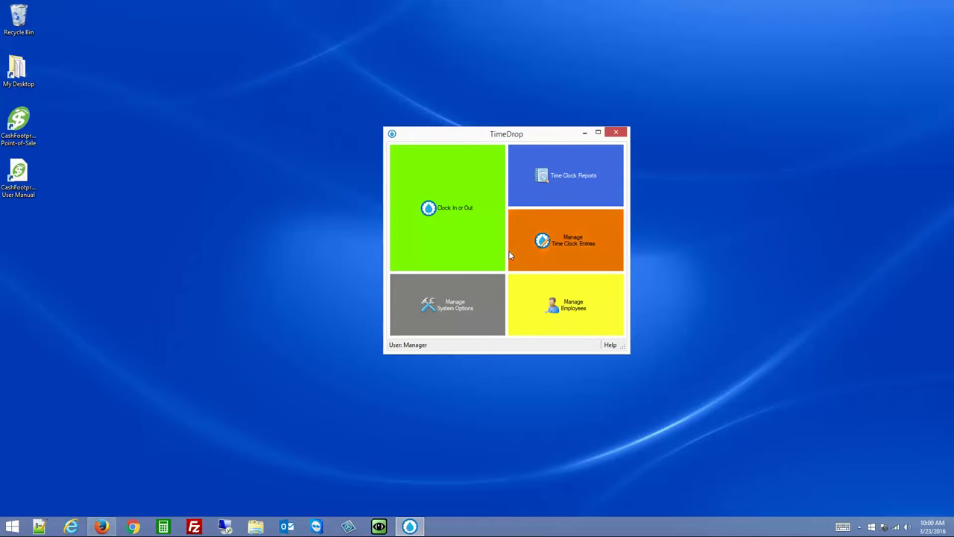
Open System Options from the Manage System Options tile
left_click(471, 311)
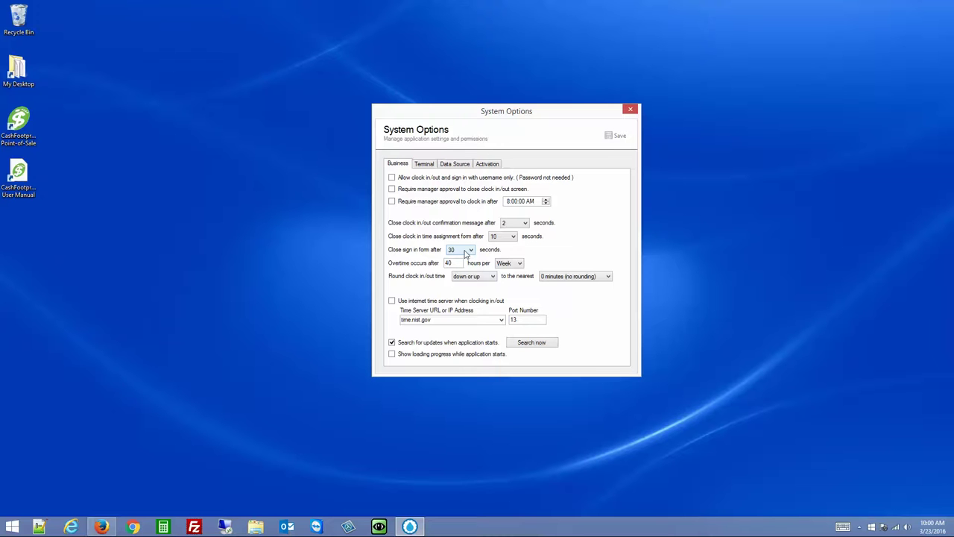
Review the Terminal settings, then select the .mdb database file path on Data Source
left_click(426, 164)
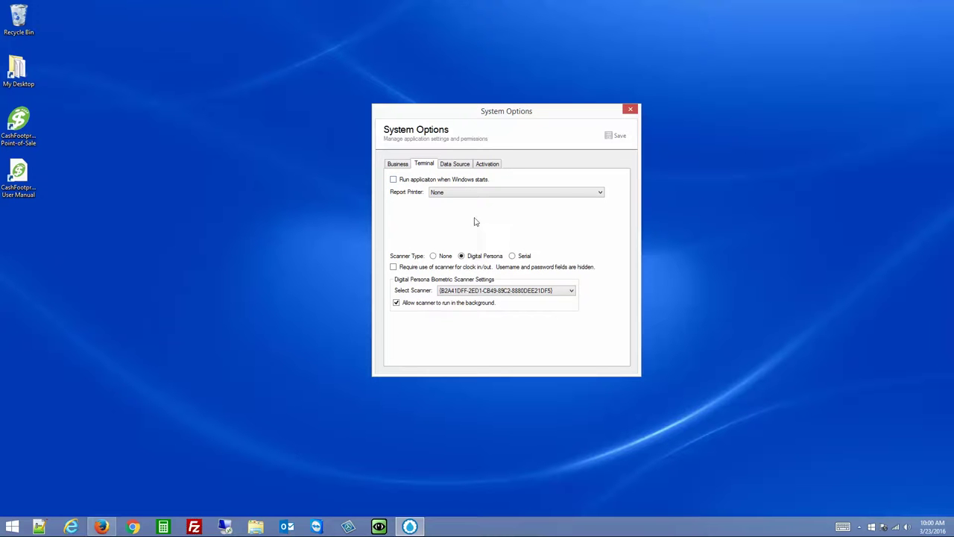
left_click(458, 169)
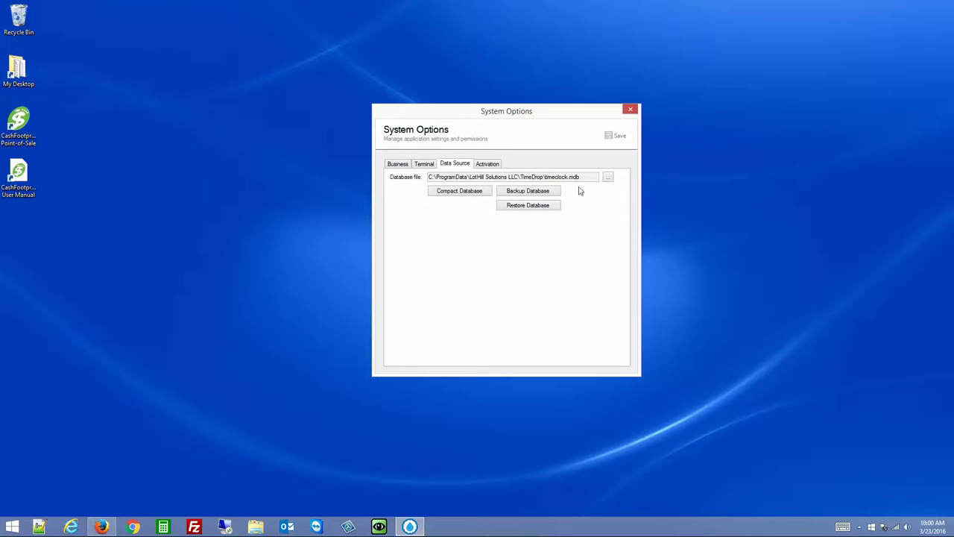
left_click_drag(584, 177, 428, 177)
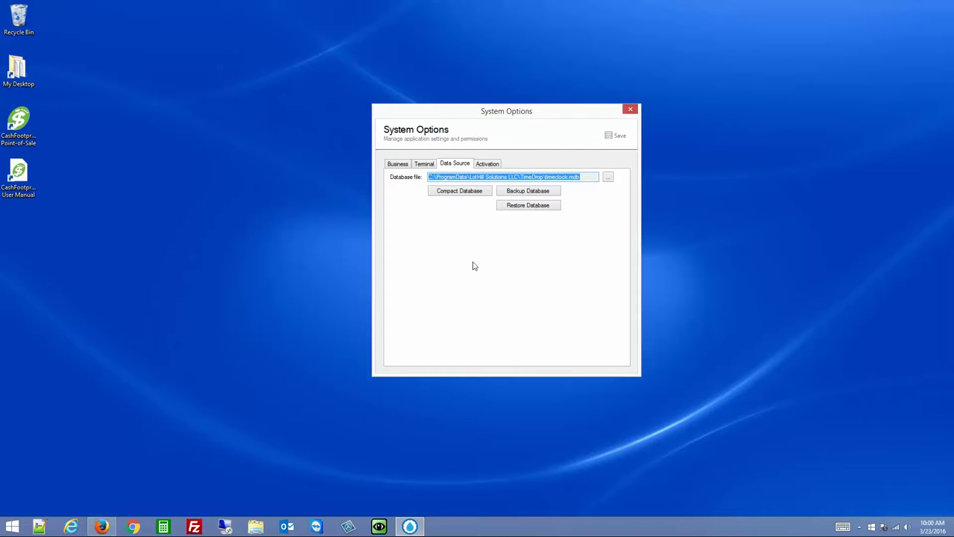
left_click_drag(584, 177, 404, 177)
Check the activation details and the purchase-an-activation-code option, then go back to Business
left_click(491, 165)
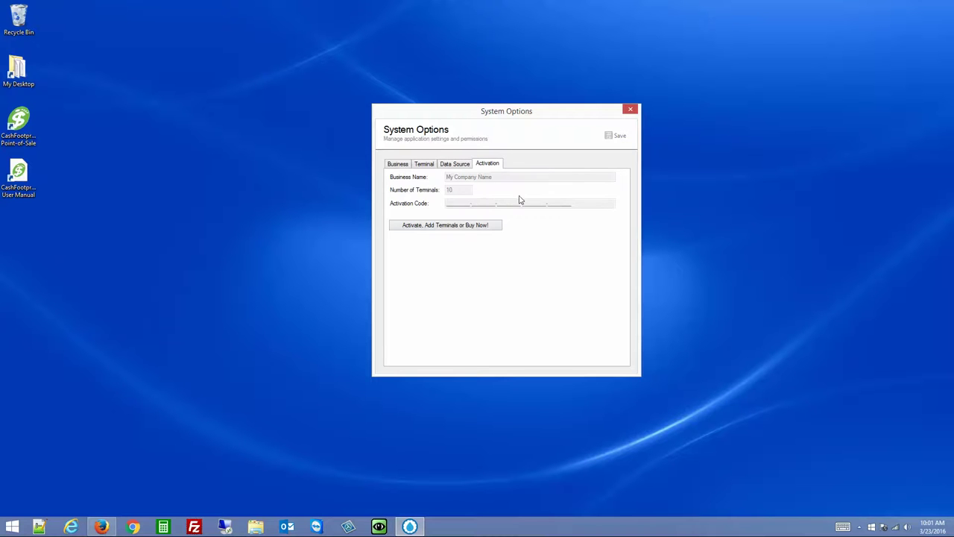
left_click(444, 226)
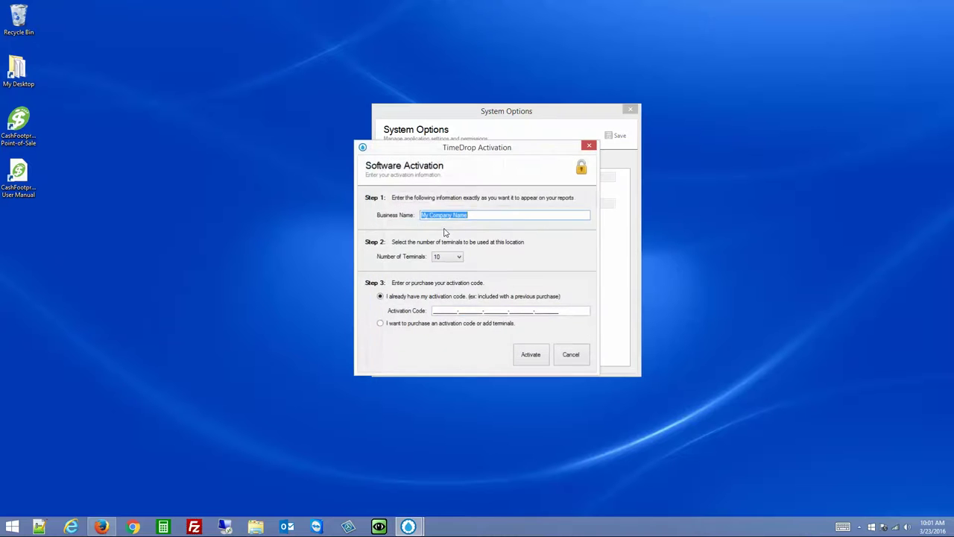
left_click(434, 325)
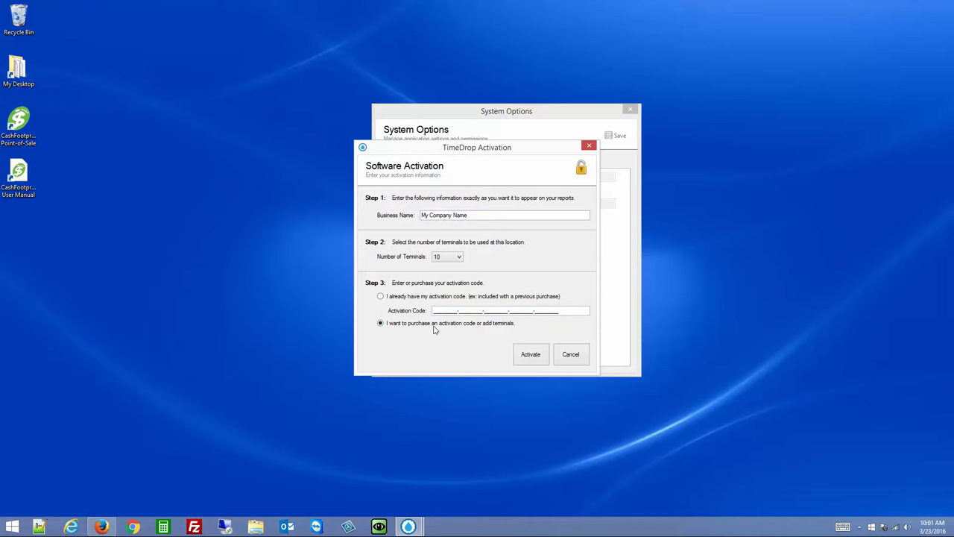
left_click(589, 145)
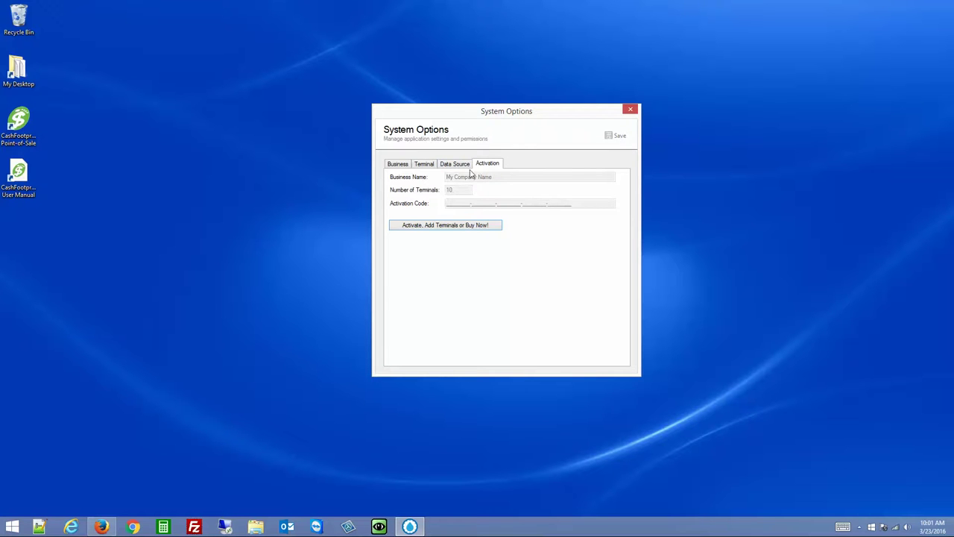
left_click(398, 165)
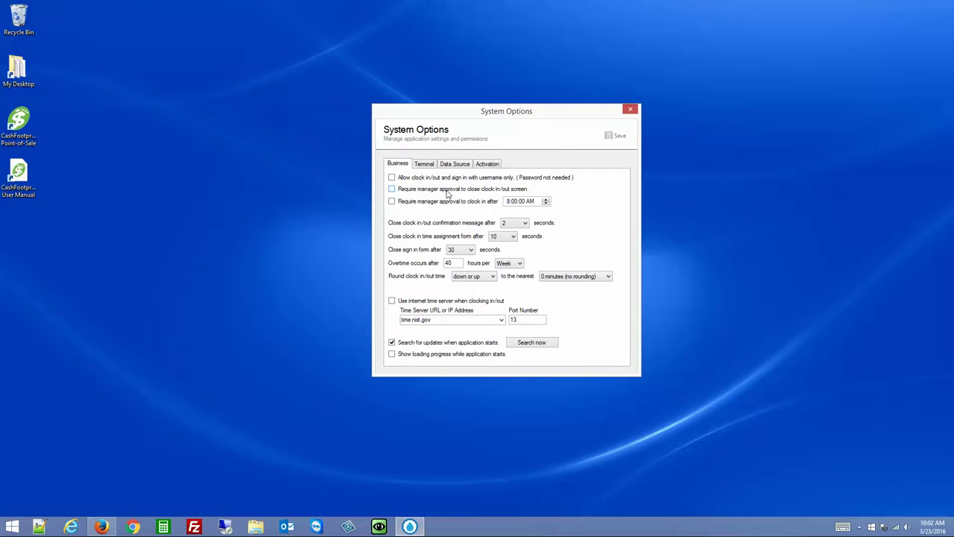
Make the clock in/out confirmation message close after 4 seconds
left_click(450, 203)
left_click(518, 224)
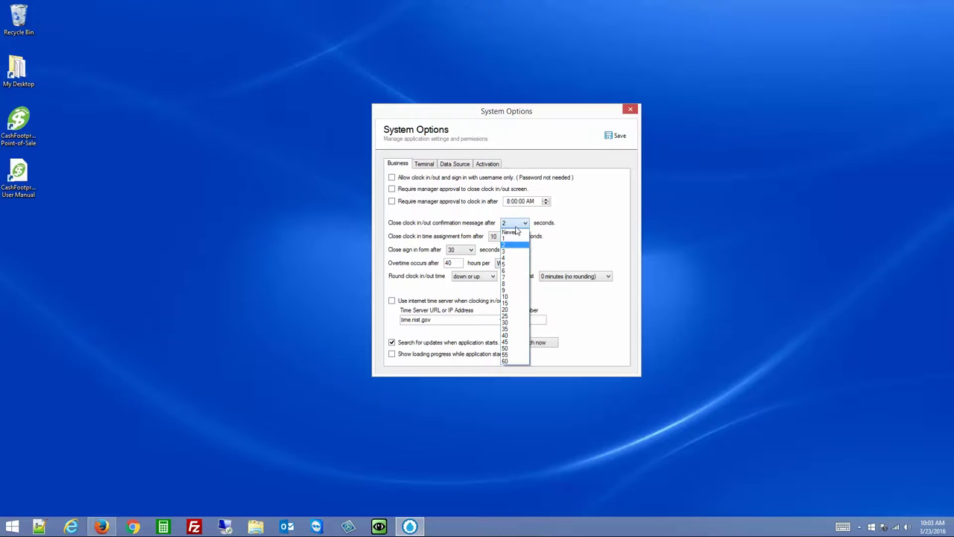
left_click(514, 259)
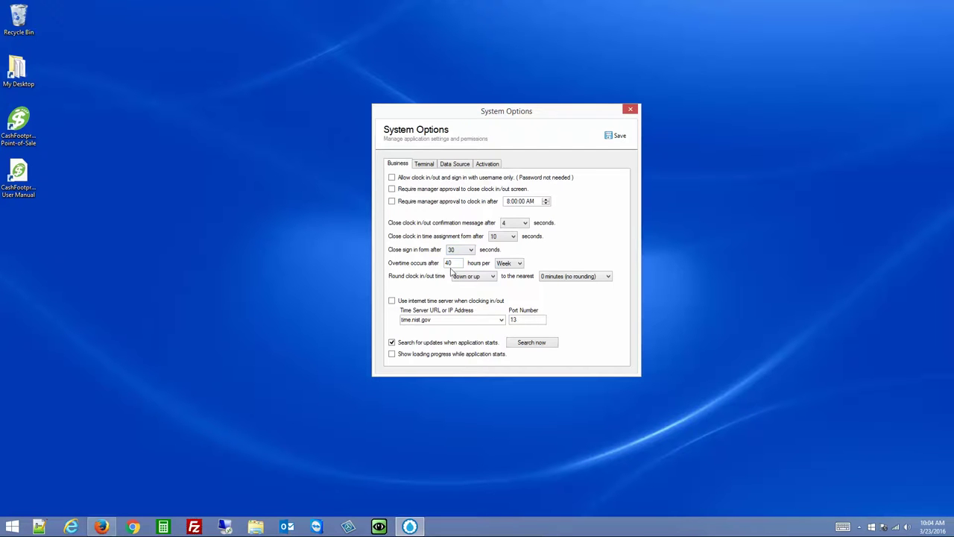
Keep overtime per Week, clock times unrounded, and time.nist.gov as time server
left_click(508, 264)
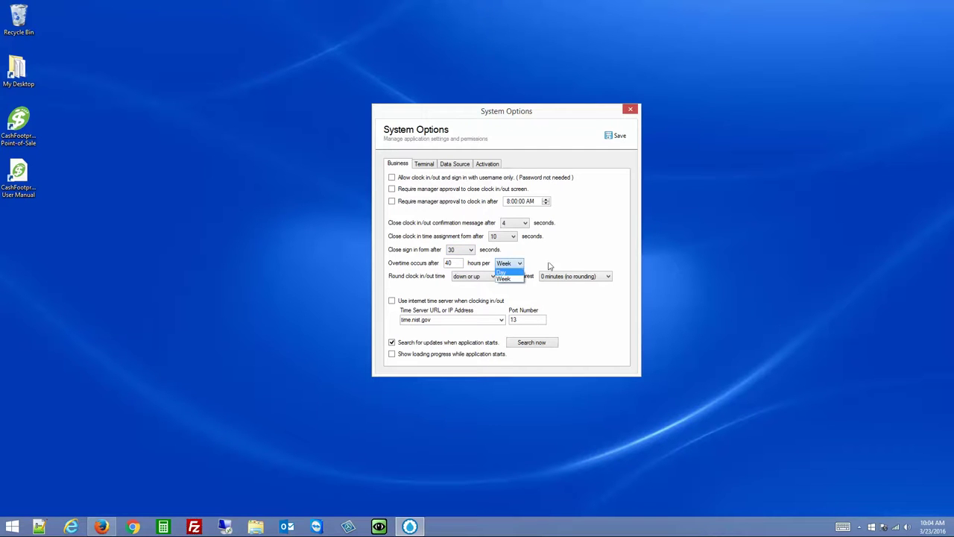
left_click(512, 270)
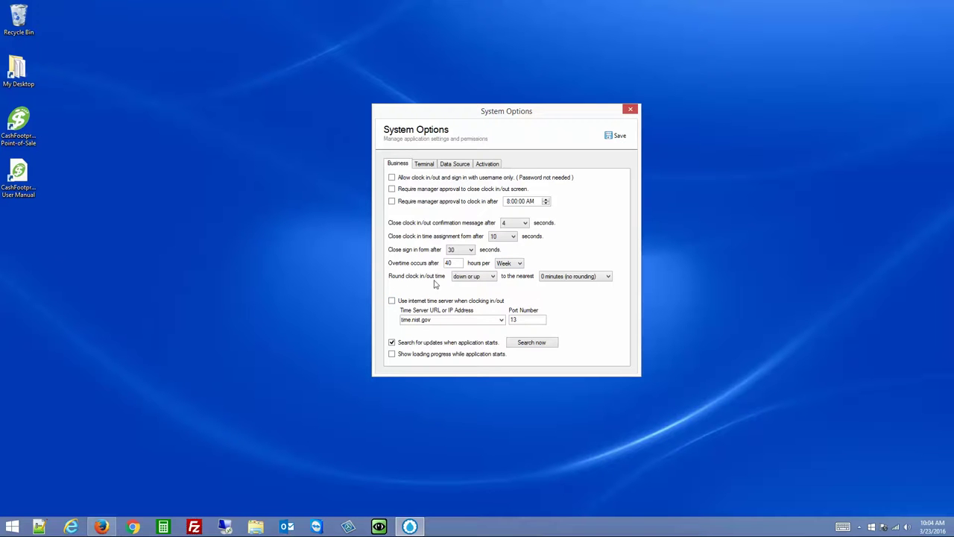
left_click(488, 280)
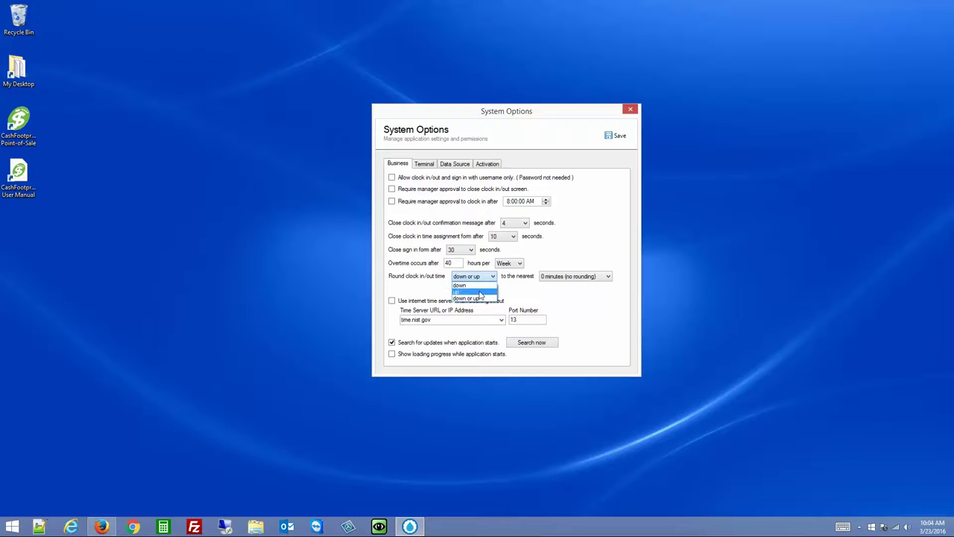
left_click(530, 293)
left_click(569, 281)
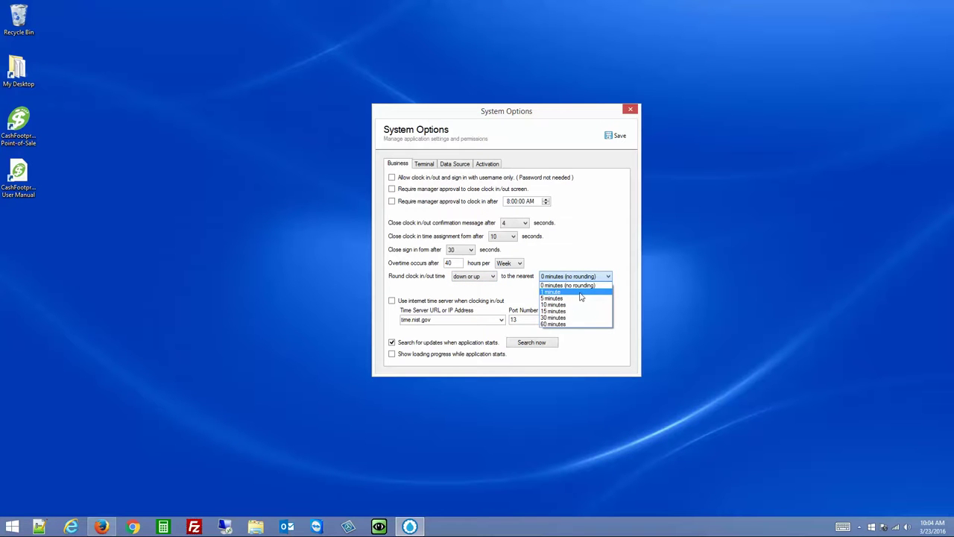
left_click(523, 297)
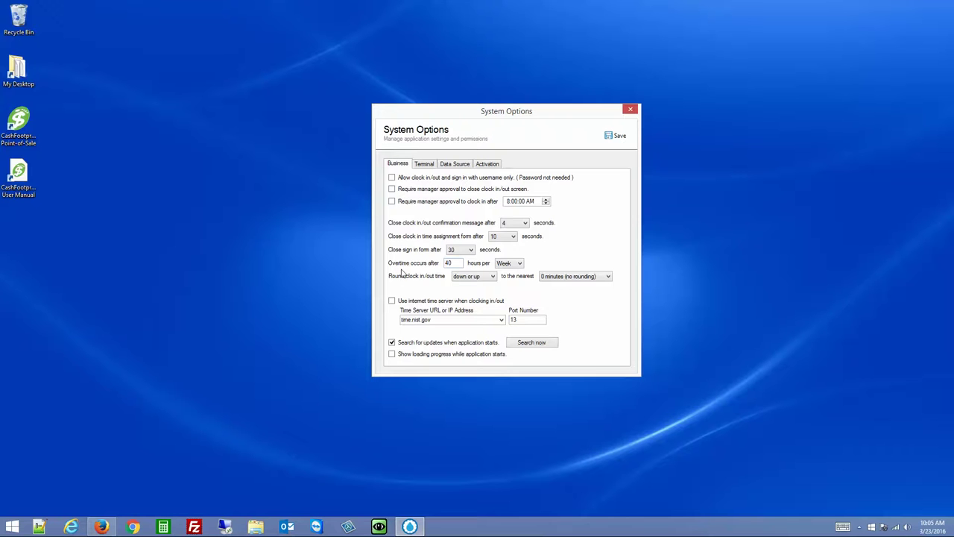
left_click(443, 320)
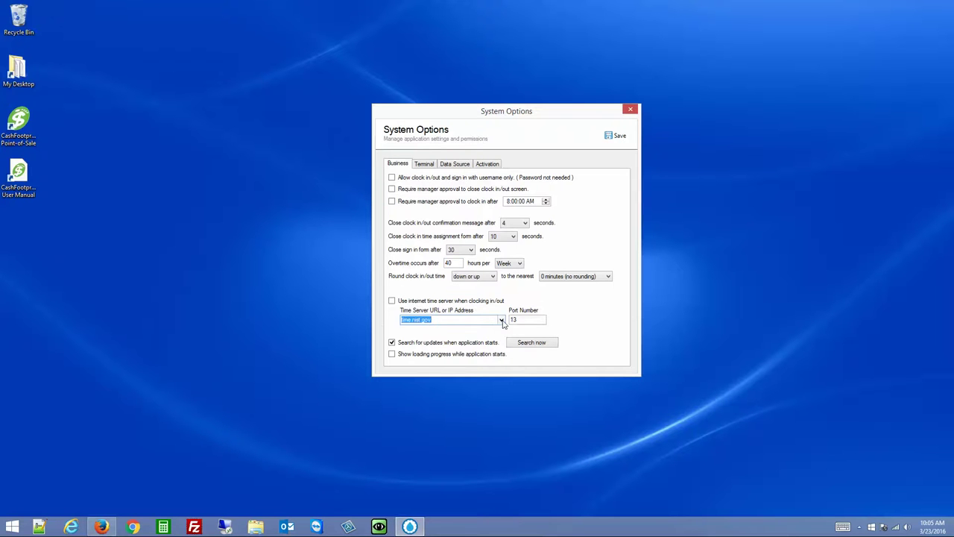
left_click(501, 322)
left_click(519, 307)
Set the terminal's report printer to Brother HL-4150CDN series Printer
left_click(427, 164)
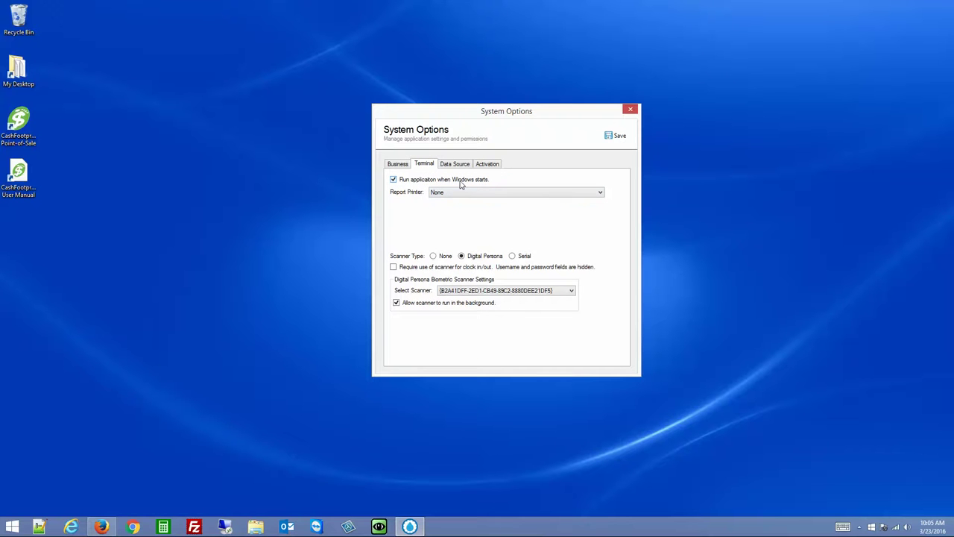
left_click(467, 192)
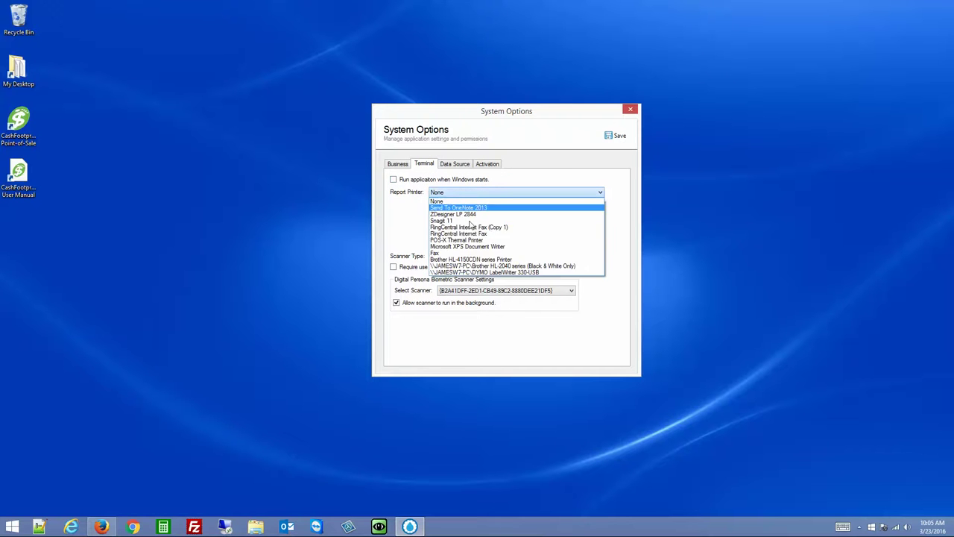
left_click(501, 261)
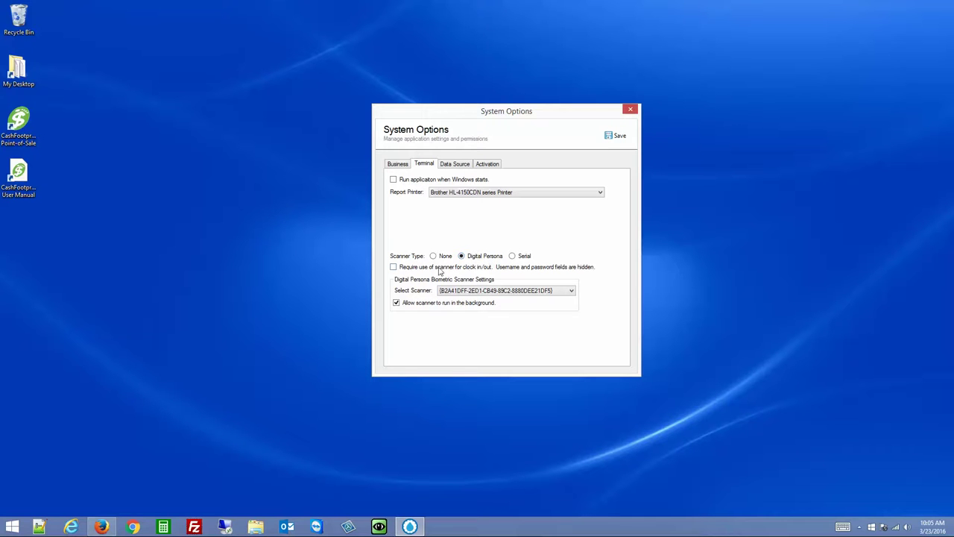
Keep the current fingerprint scanner and tick Require use of scanner for clock in/out
left_click(468, 292)
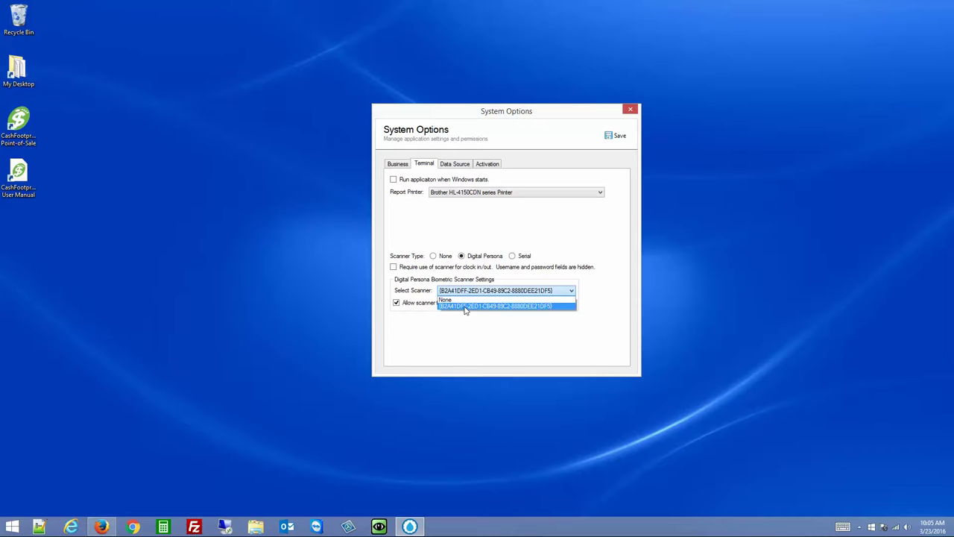
left_click(466, 311)
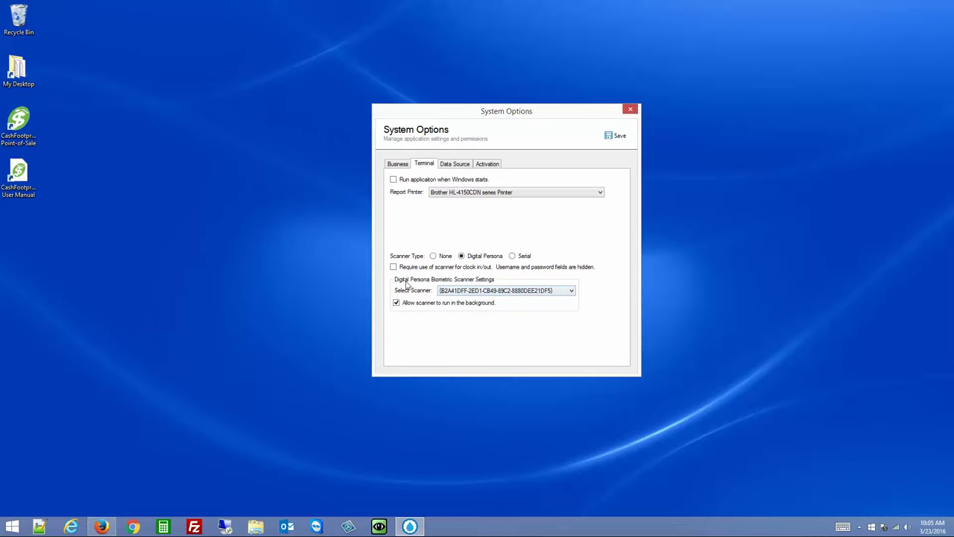
left_click(422, 268)
Start editing the manager's Security settings in Manage Employees and enter a new password
left_click(630, 109)
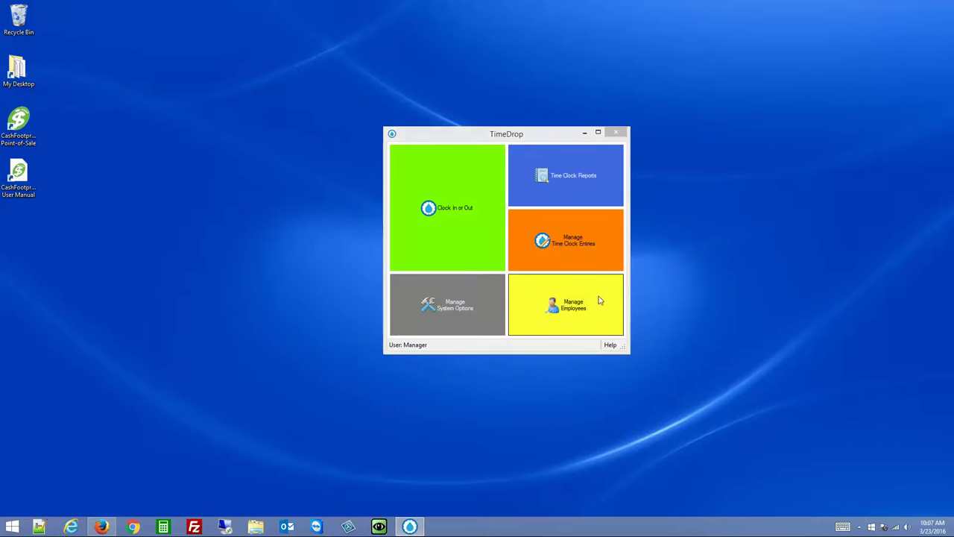
left_click(601, 300)
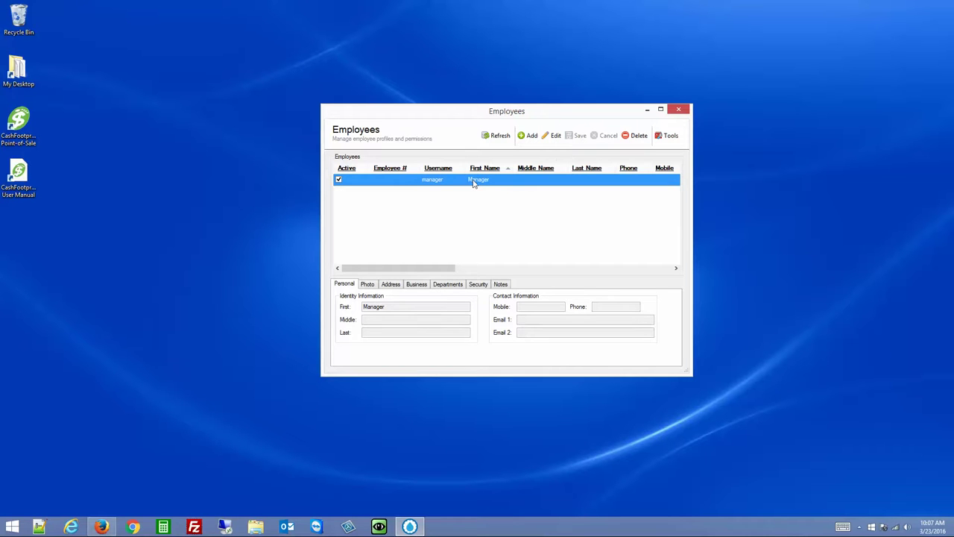
left_click(480, 285)
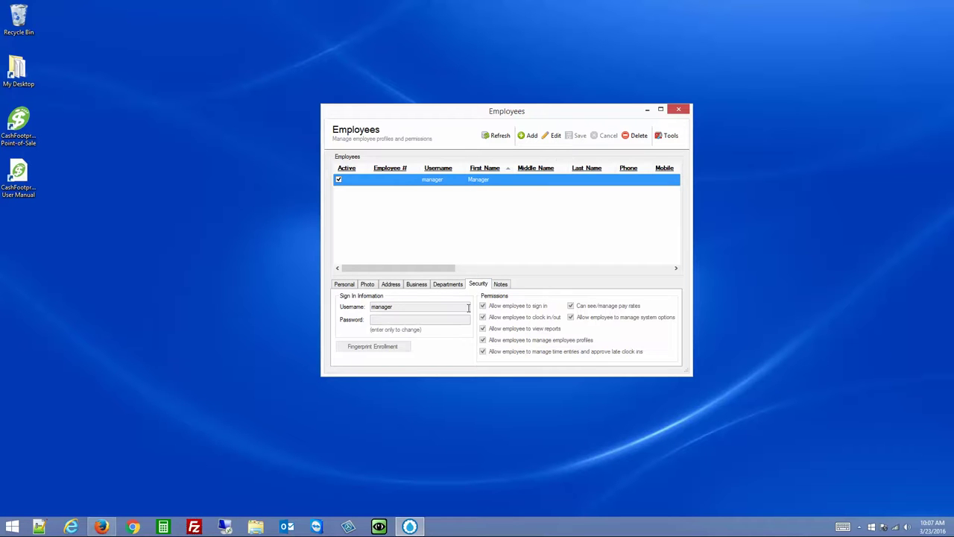
left_click(552, 135)
left_click(397, 319)
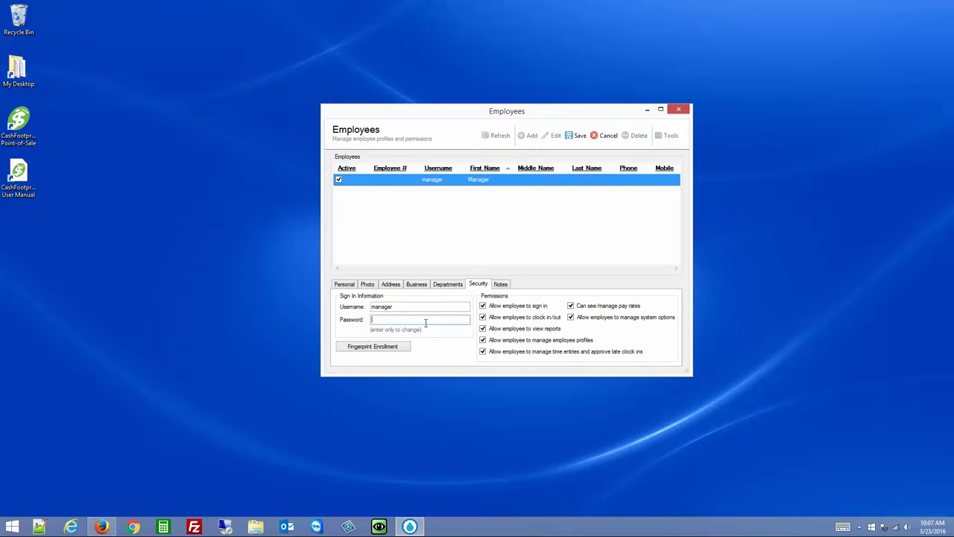
type("manager")
Turn off all of the manager's permissions, then re-enable sign-in, reports, employees, time entries and system options
left_click(530, 306)
left_click(516, 329)
left_click(514, 341)
left_click(518, 352)
left_click(594, 319)
left_click(599, 308)
left_click(538, 308)
left_click(546, 328)
left_click(556, 341)
left_click(593, 355)
left_click(632, 320)
Clear the manager's Password field
left_click(404, 319)
double_click(404, 319)
key("BackSpace")
Begin enrolling the manager's left index finger, then cancel, confirm Yes, and close the Enrollment dialog
left_click(358, 350)
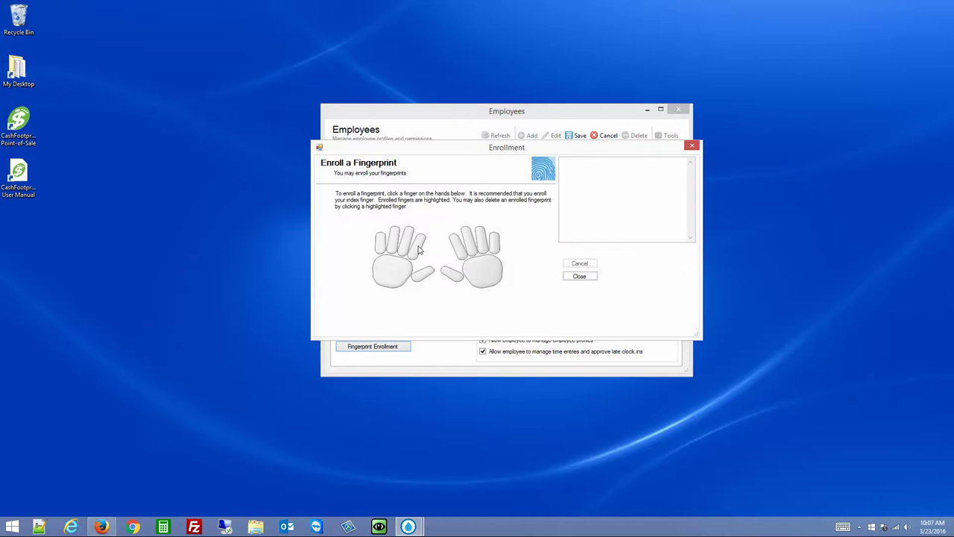
left_click(419, 250)
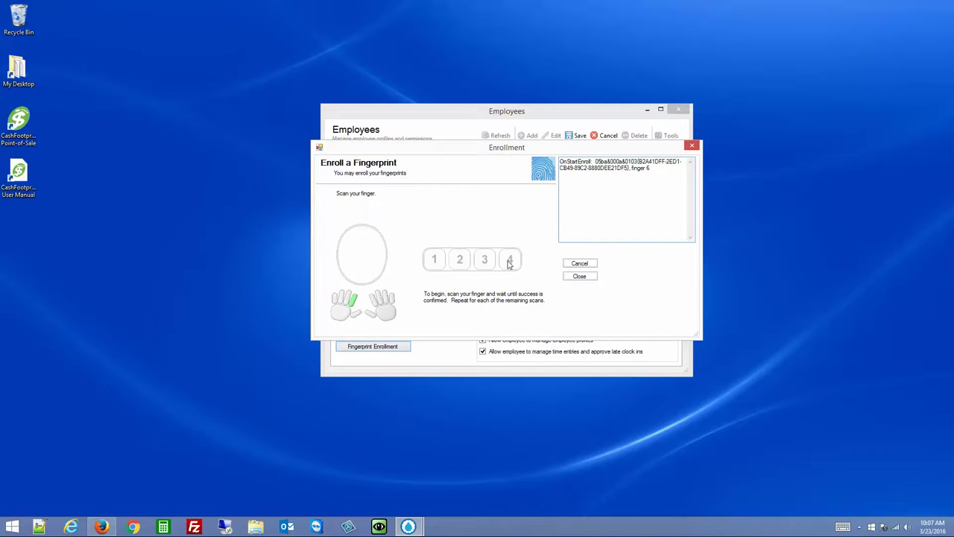
left_click(581, 265)
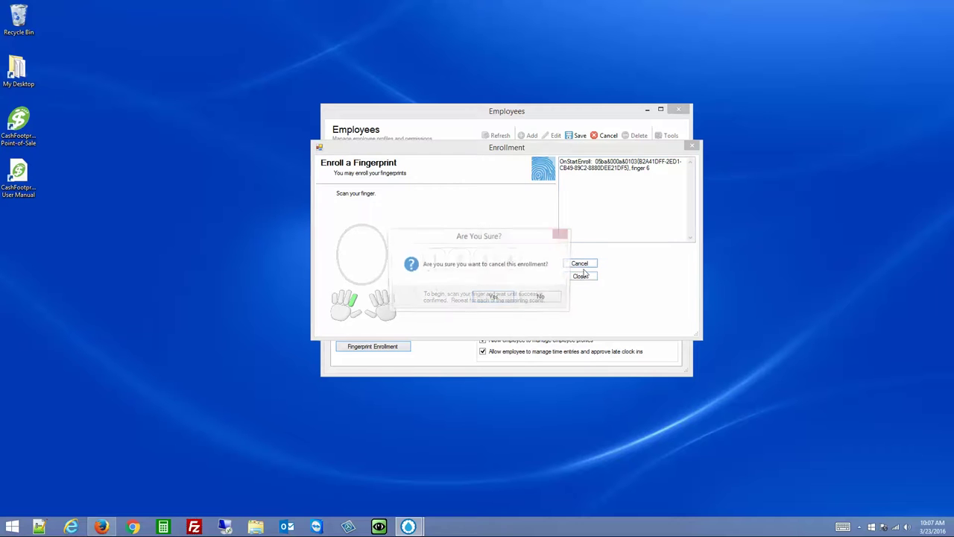
left_click(506, 300)
left_click(575, 275)
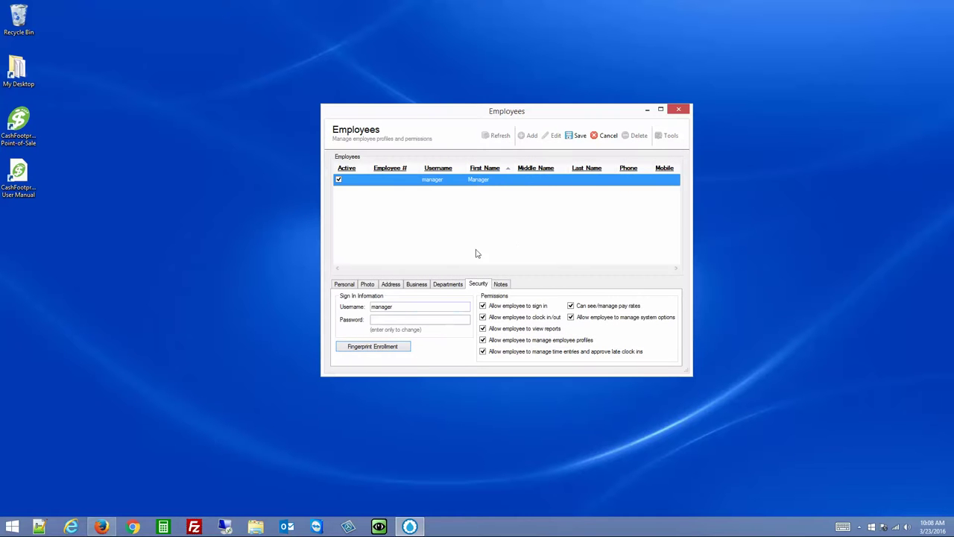
Browse the manager's Notes, Personal, Photo and Address sections, ending on Business job information
left_click(500, 284)
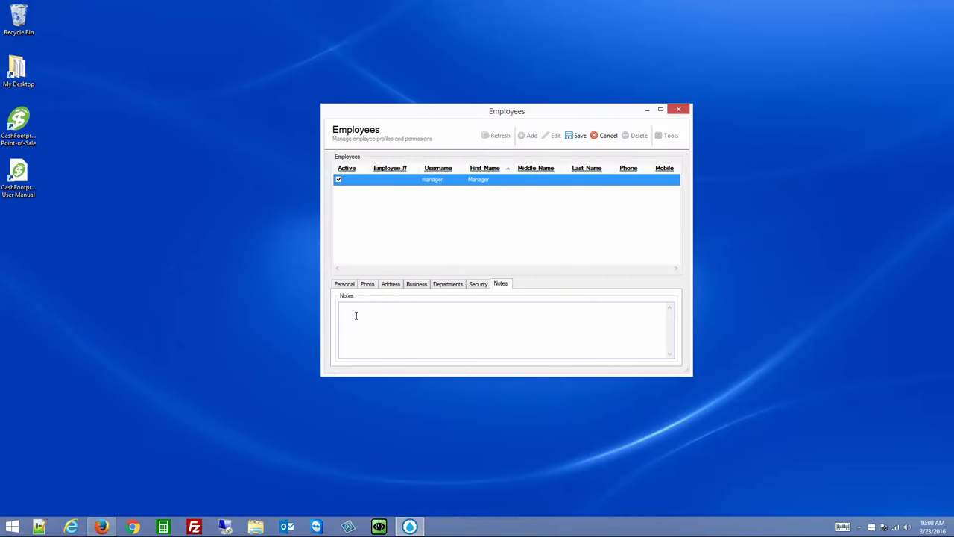
left_click(423, 320)
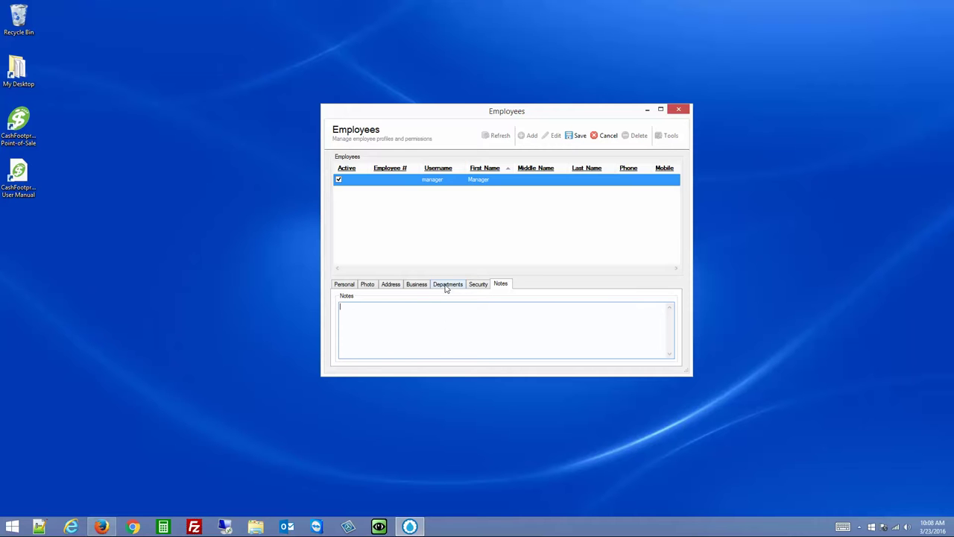
left_click(344, 289)
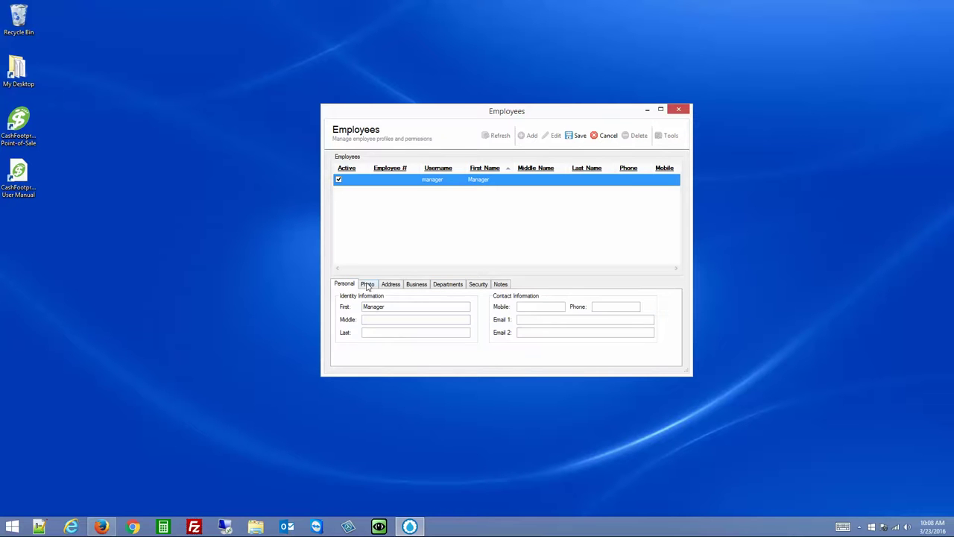
left_click(367, 285)
left_click(391, 286)
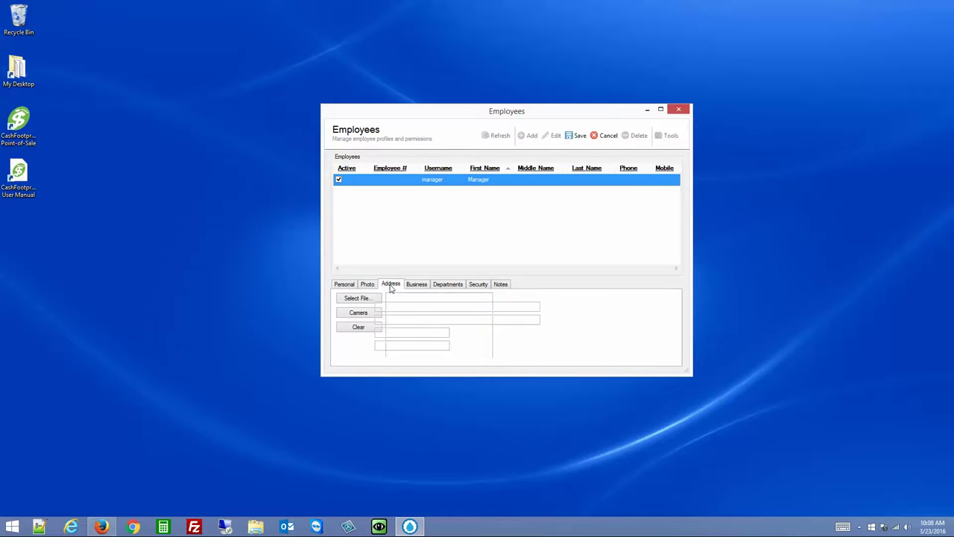
left_click(349, 291)
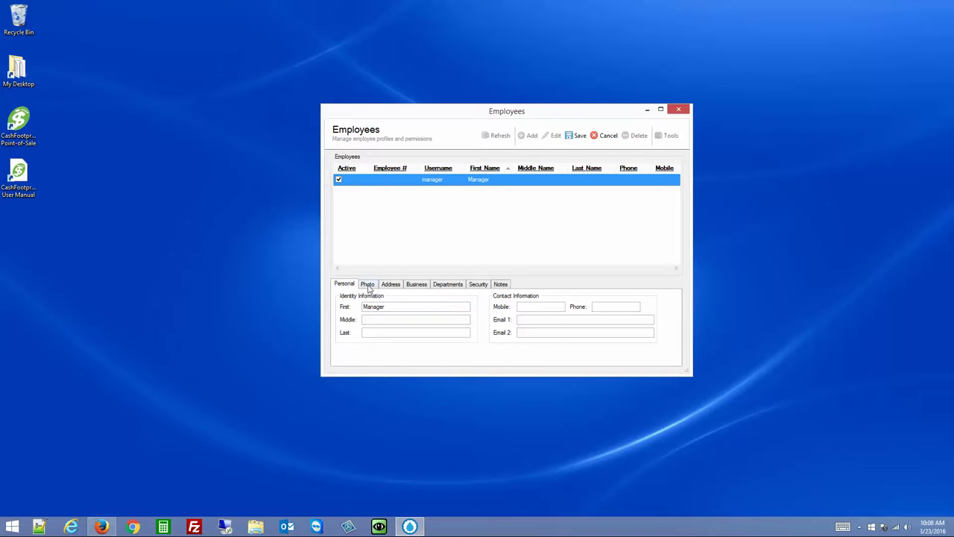
left_click(368, 287)
left_click(392, 286)
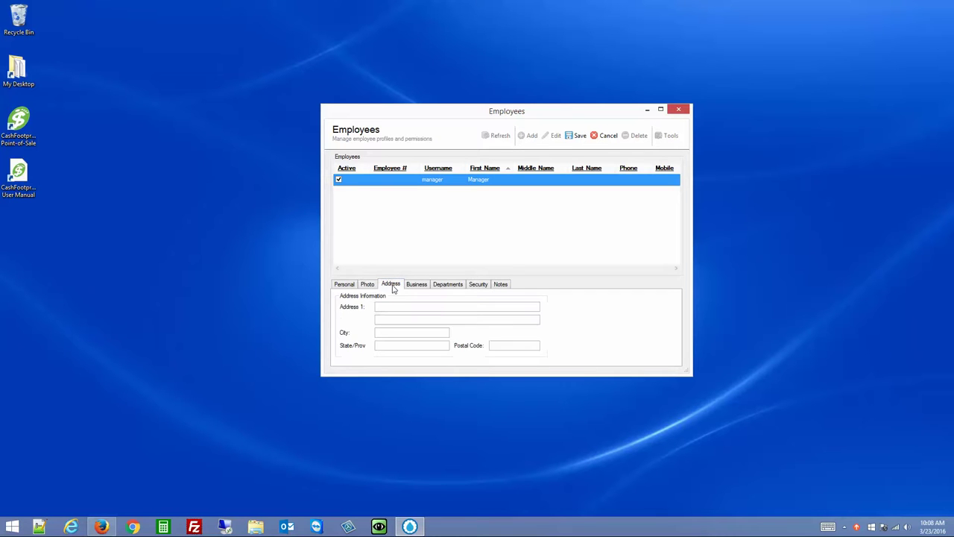
left_click(416, 286)
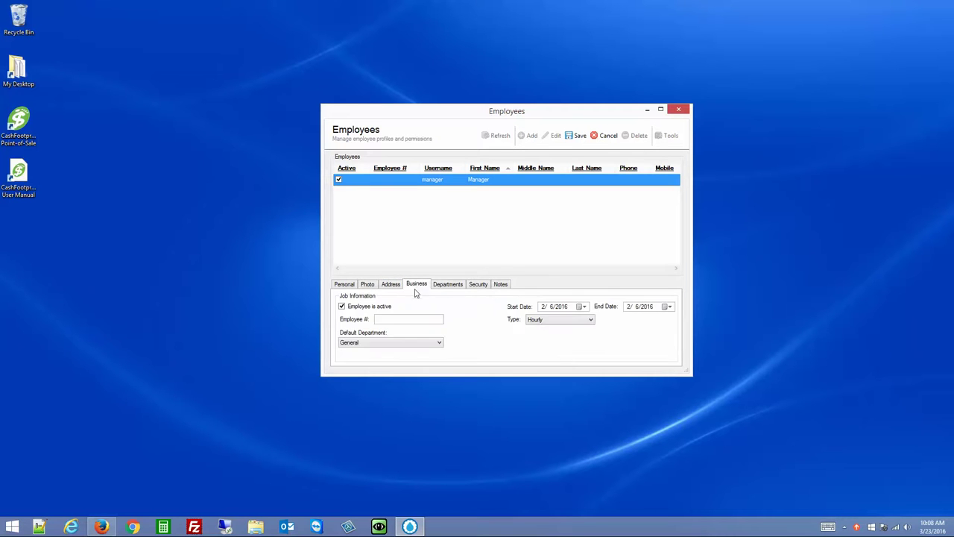
Toggle Employee is active off and back on, leaving the manager active
left_click(401, 318)
left_click(364, 311)
left_click(355, 308)
left_click(398, 319)
Keep General as the default department and Hourly as the employee type
left_click(378, 346)
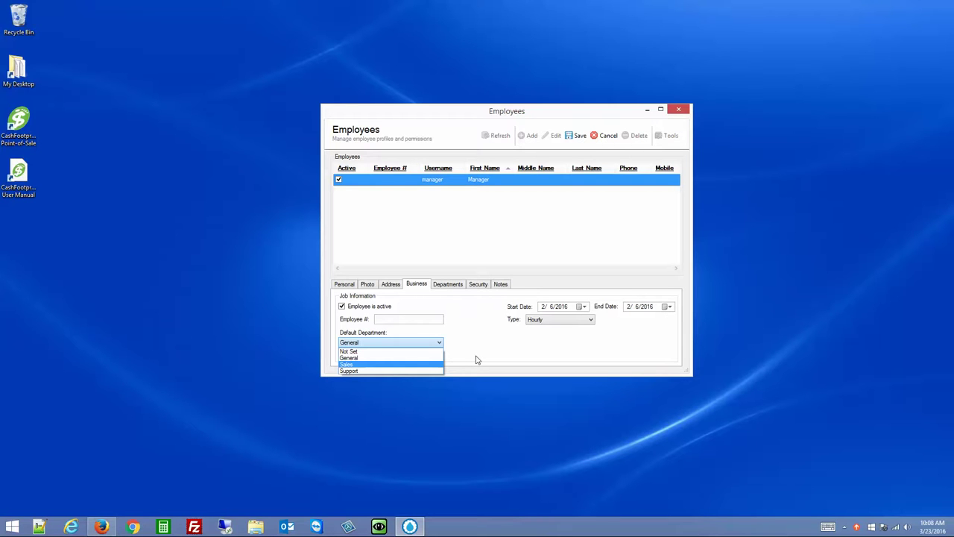
left_click(409, 358)
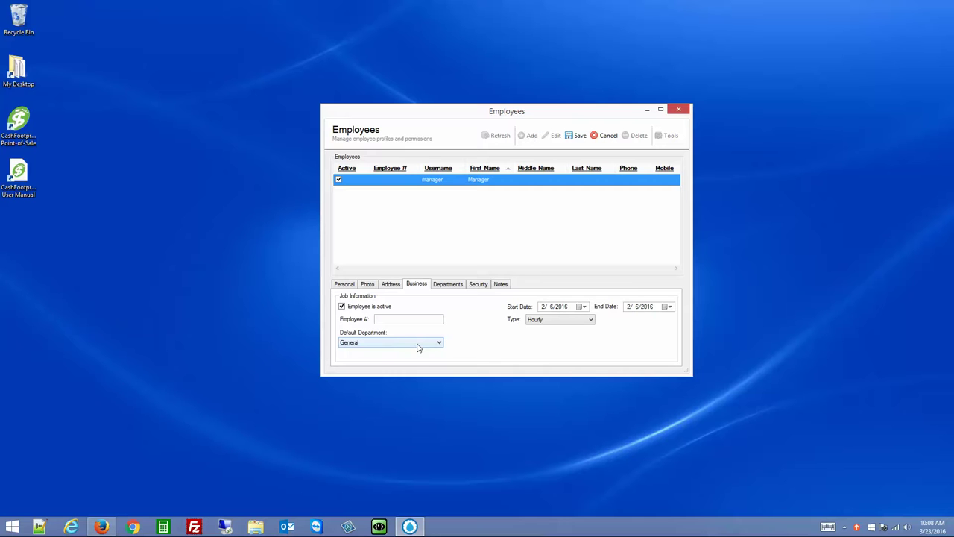
left_click(416, 345)
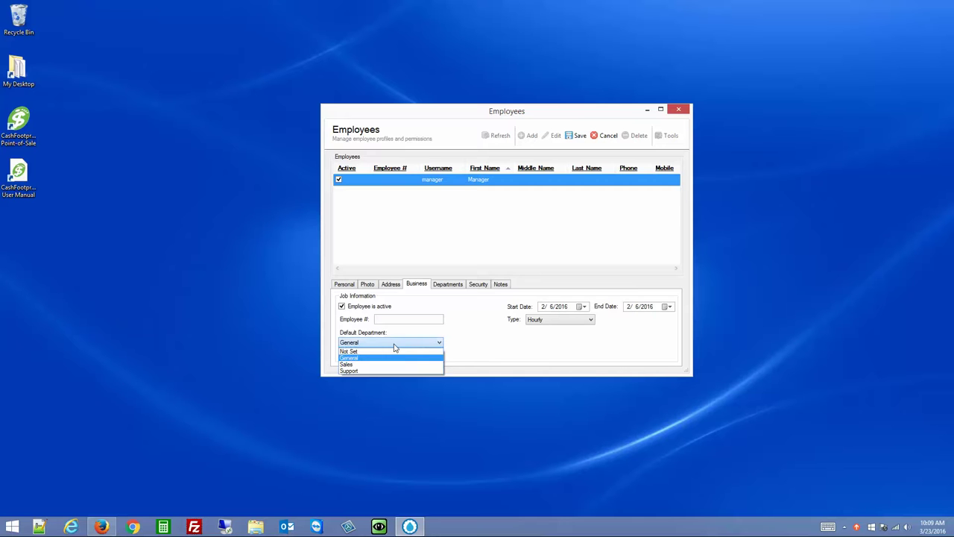
left_click(469, 346)
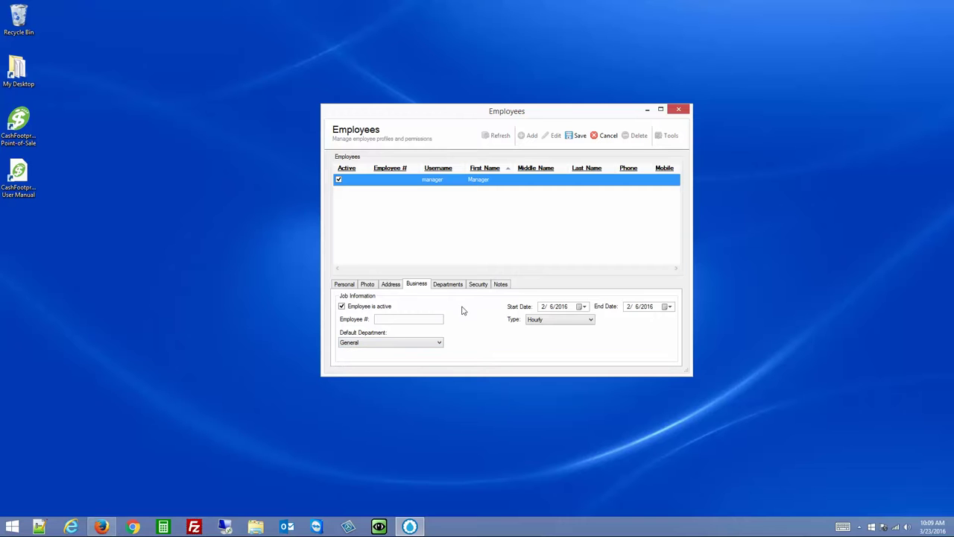
left_click(550, 321)
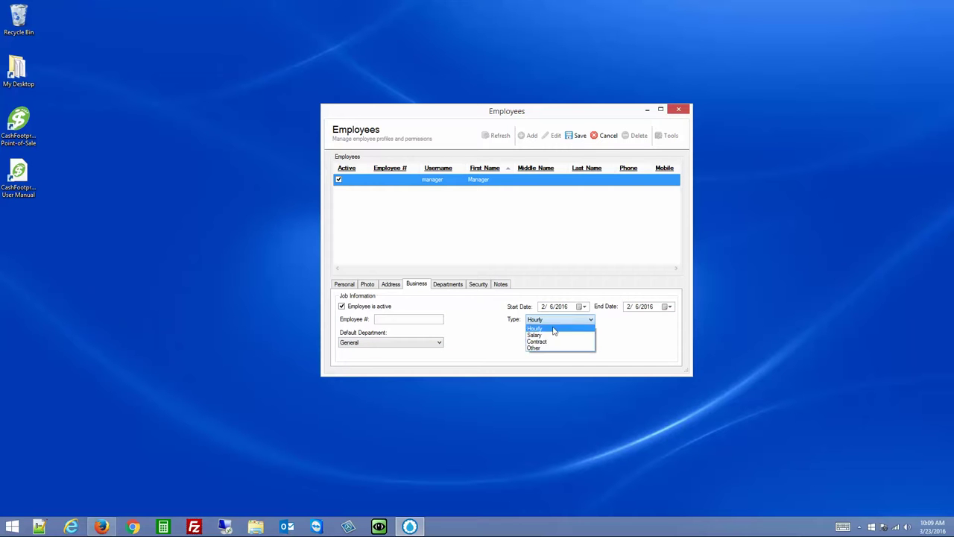
left_click(626, 331)
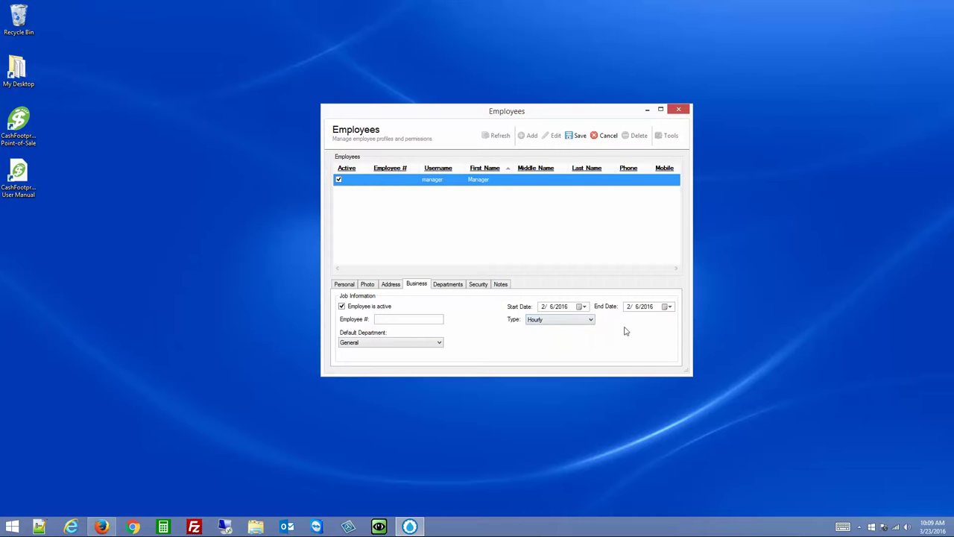
Show the Departments tab, briefly open the Manage Departments list, and select the Support row
left_click(453, 287)
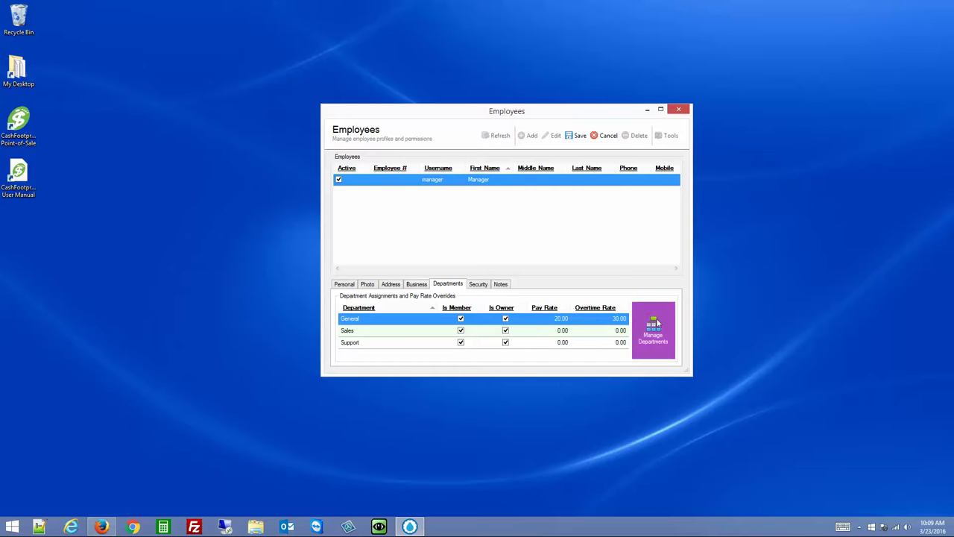
left_click(659, 332)
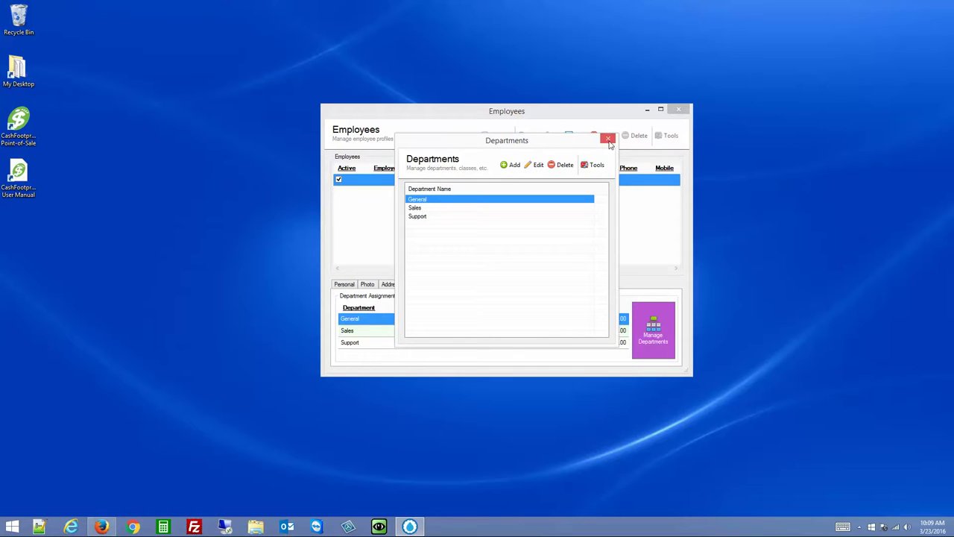
left_click(608, 140)
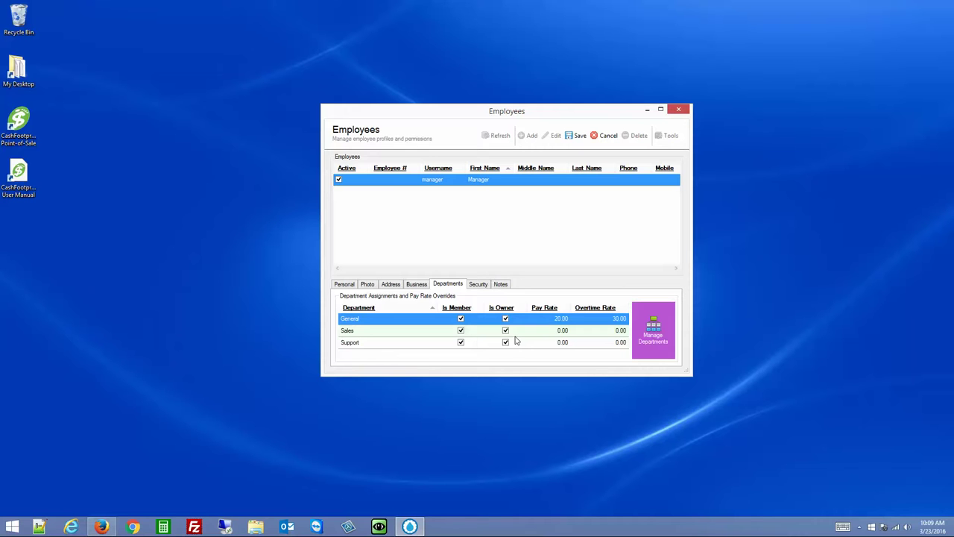
left_click(354, 346)
left_click(354, 348)
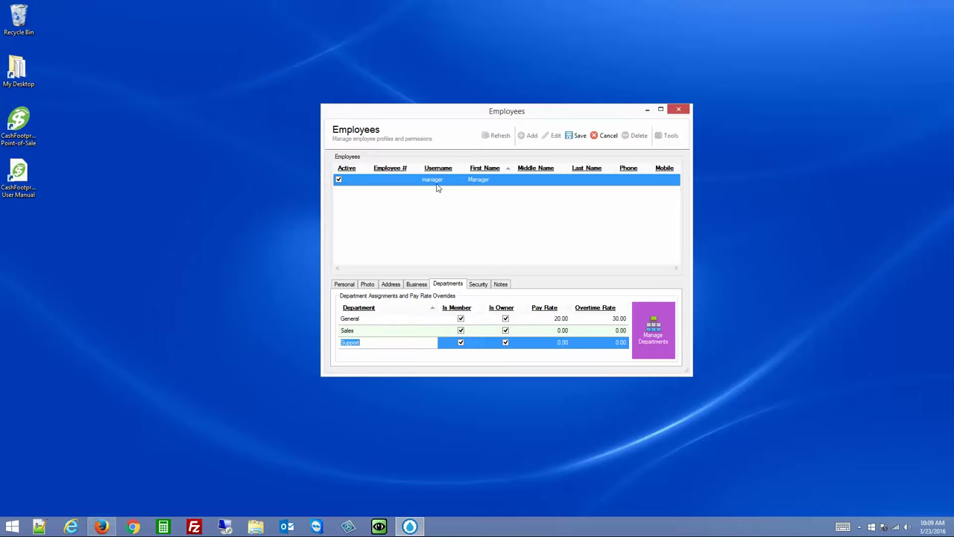
Clear and restore the Is Owner flag for Sales, General and Support
left_click(506, 332)
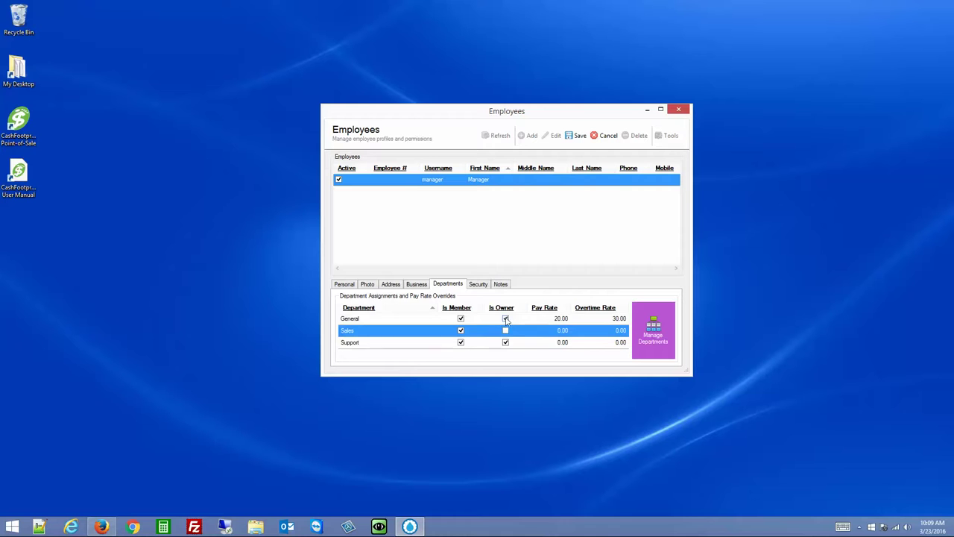
left_click(506, 319)
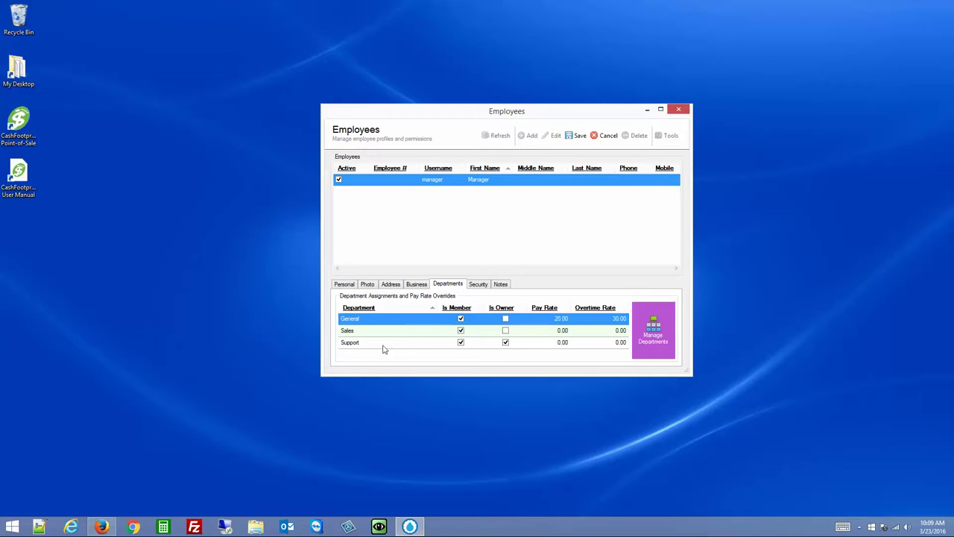
left_click(507, 342)
left_click(506, 332)
left_click(507, 332)
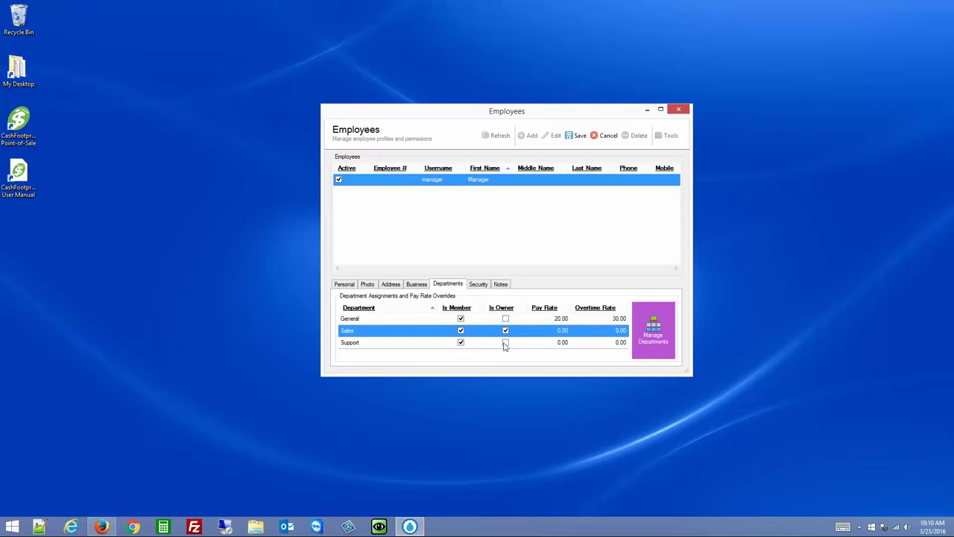
left_click(506, 343)
left_click(506, 343)
left_click(506, 319)
left_click(507, 319)
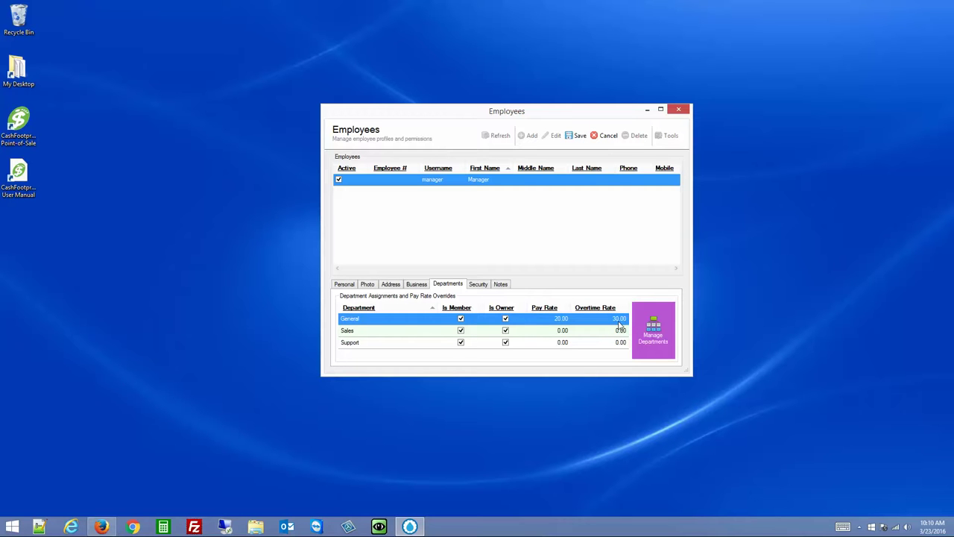
Leave the Sales and Support pay and overtime rates at 0.00 and save the department settings
left_click(420, 286)
left_click(449, 285)
left_click(556, 334)
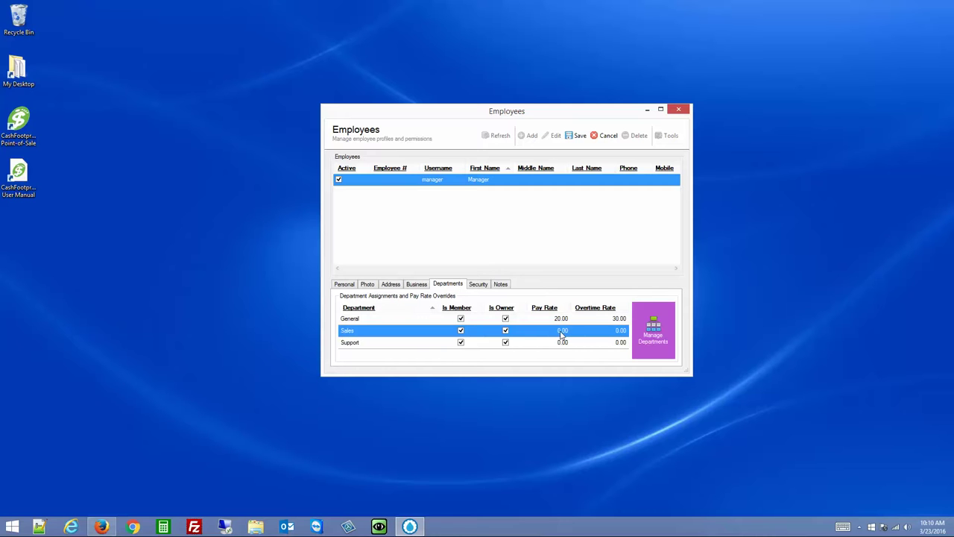
left_click(561, 335)
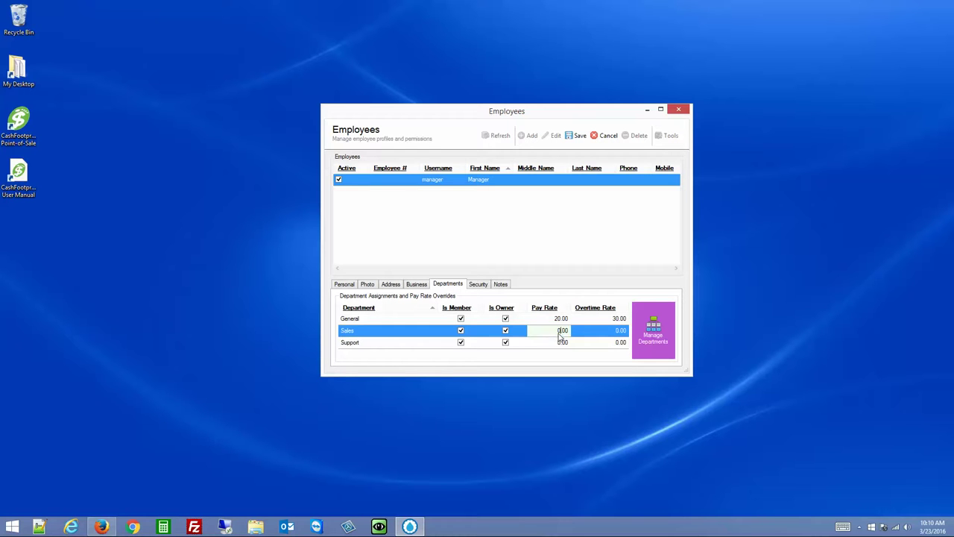
left_click(611, 338)
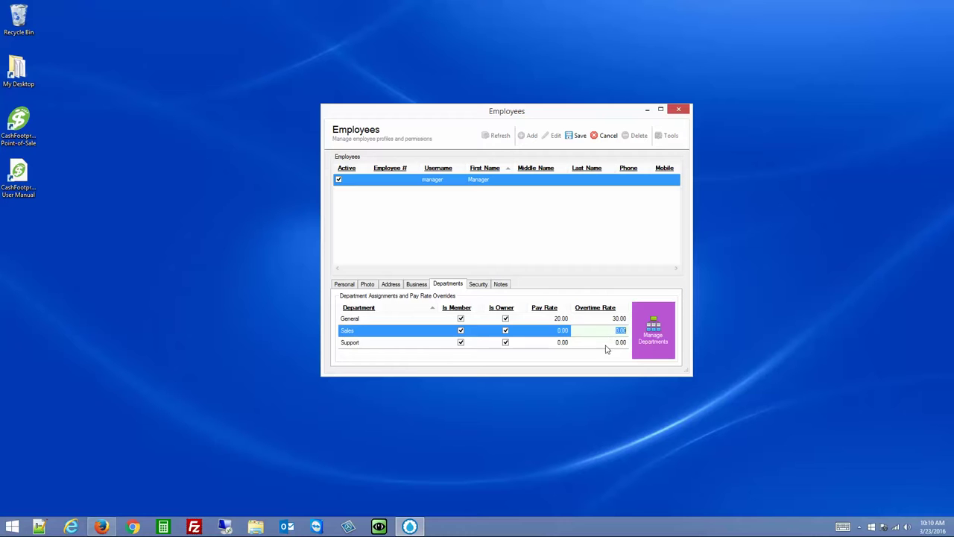
left_click(613, 345)
left_click(549, 344)
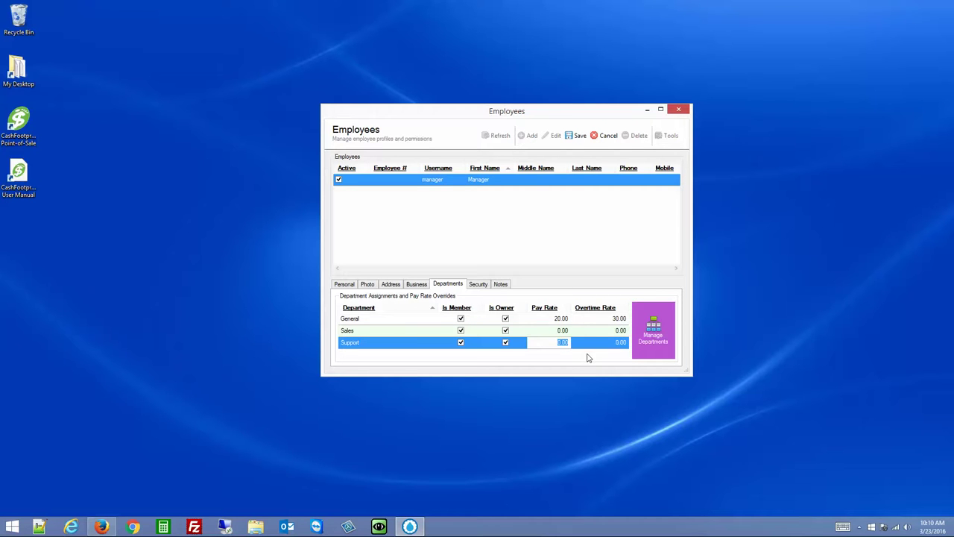
left_click(576, 137)
left_click(668, 135)
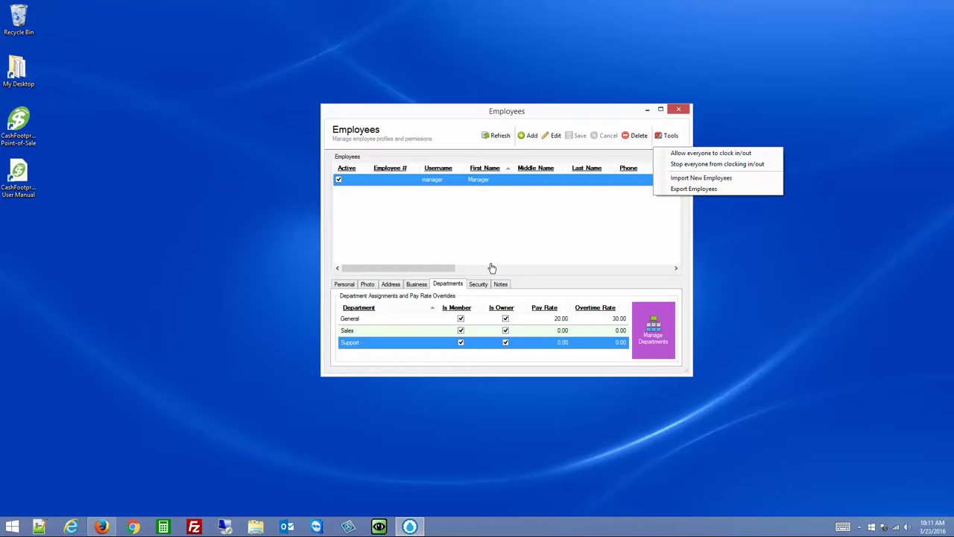
Review the manager's Security tab, then close the Employees window
left_click(478, 286)
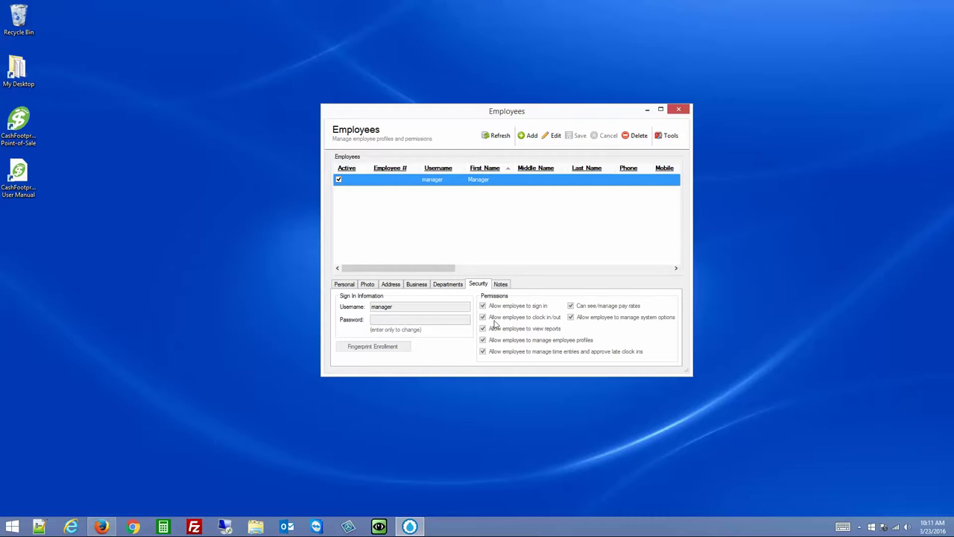
left_click(670, 137)
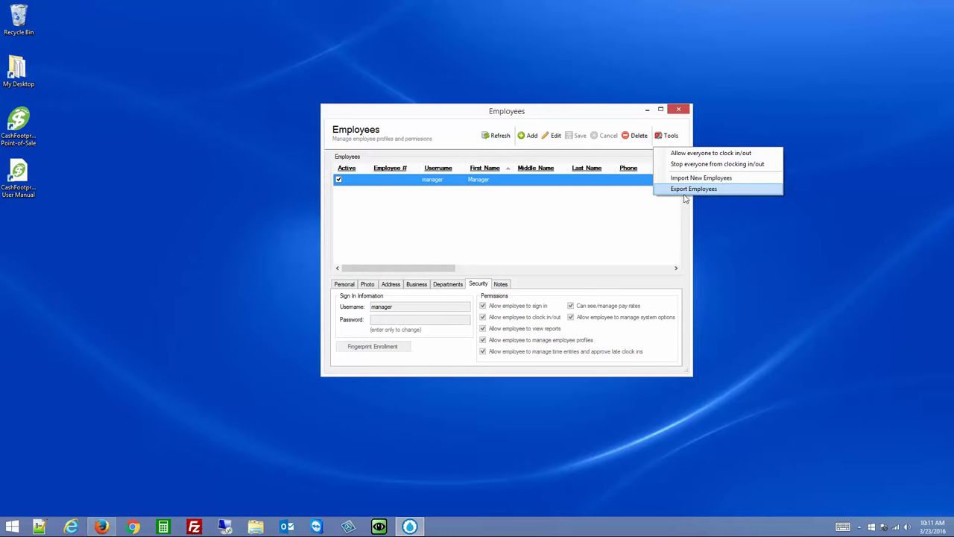
left_click(634, 209)
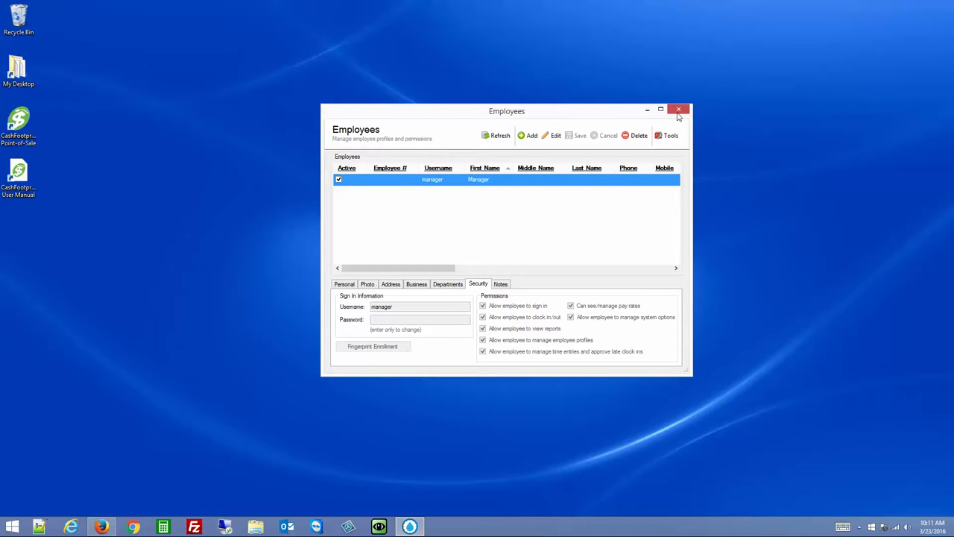
left_click_drag(635, 111, 601, 117)
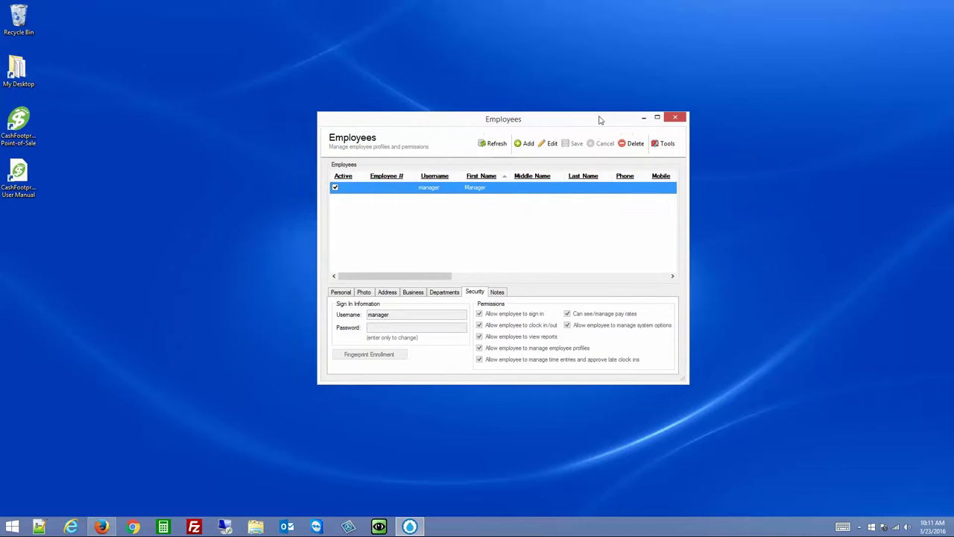
left_click(677, 119)
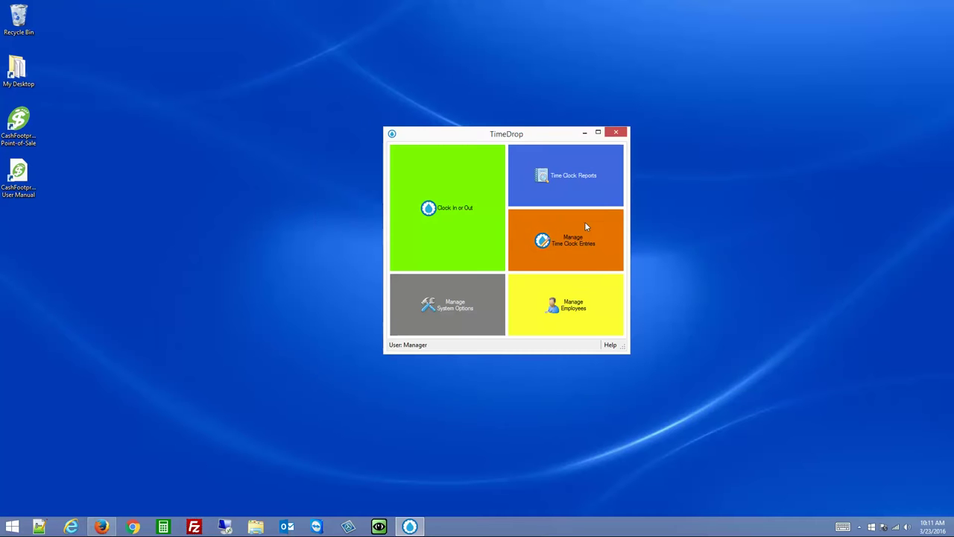
Open the manager's Sales time entry in Manage Time Clock Entries and uncheck Clocked Out
left_click(574, 225)
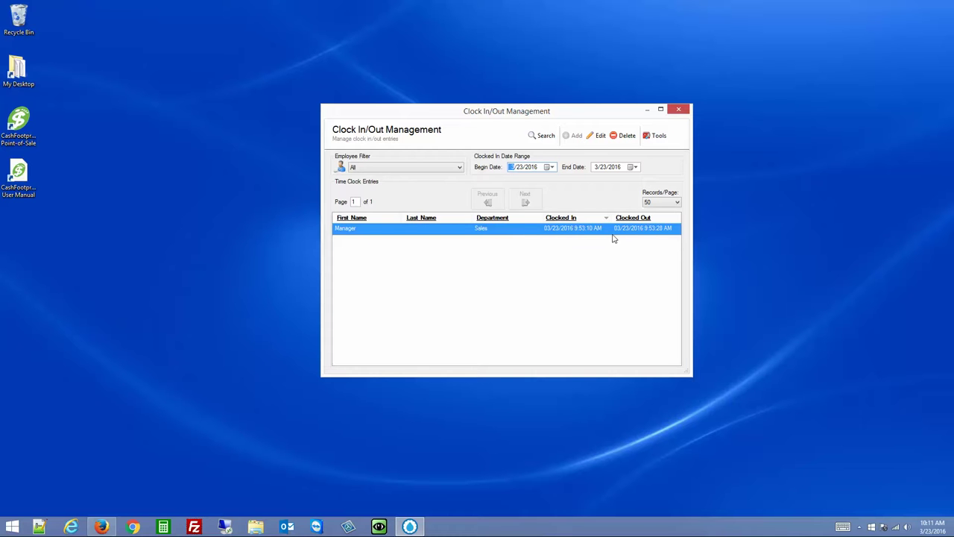
left_click(536, 231)
double_click(536, 230)
left_click(498, 265)
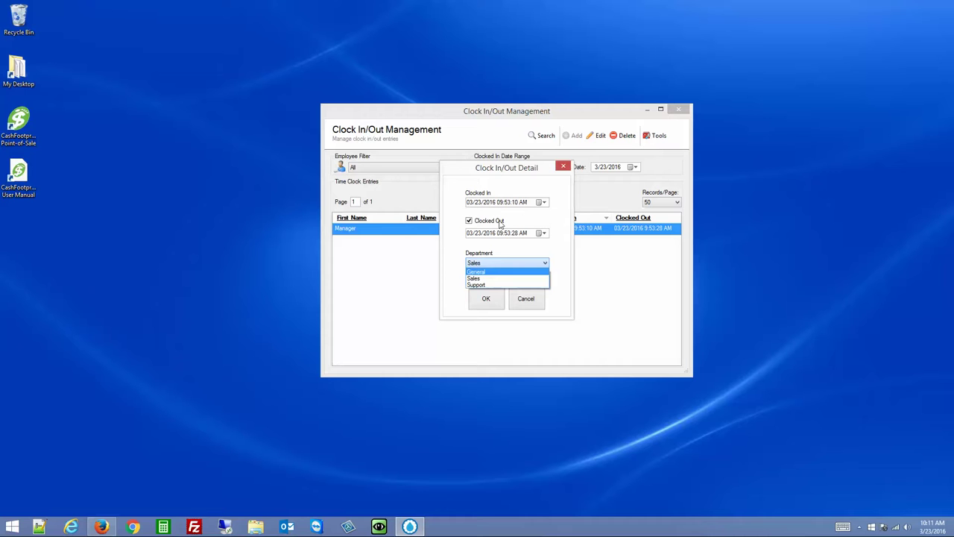
left_click(488, 226)
left_click(485, 223)
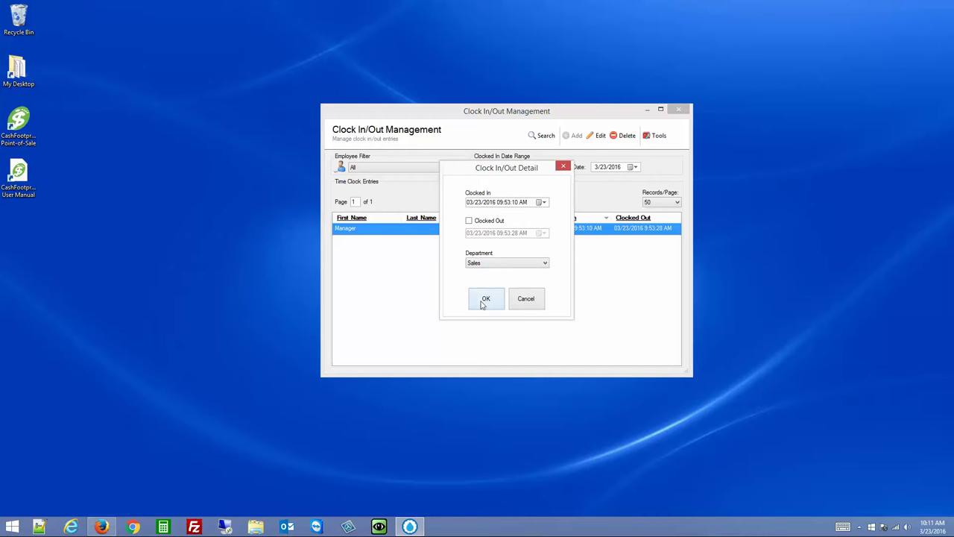
left_click(486, 298)
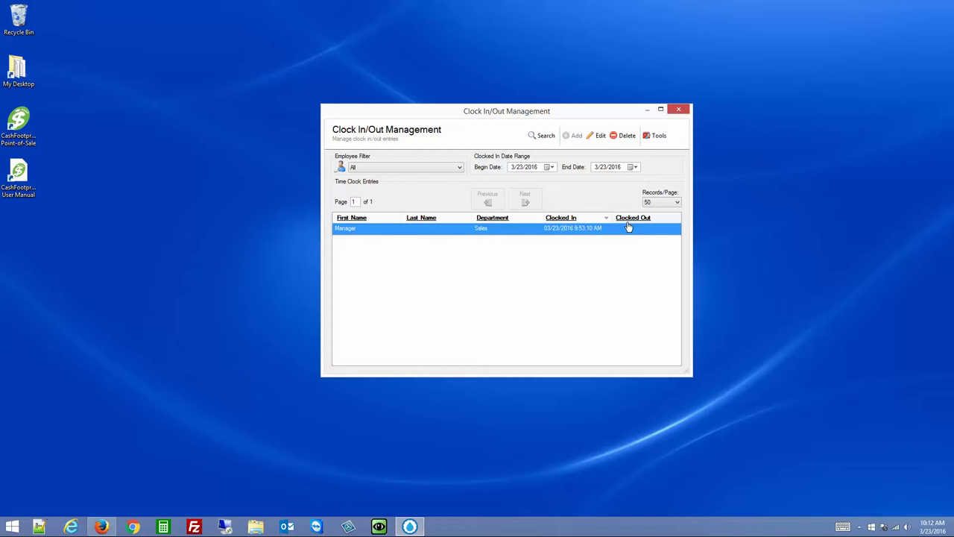
Delete the manager's 3/23/2016 Sales entry, leaving no records
left_click(623, 136)
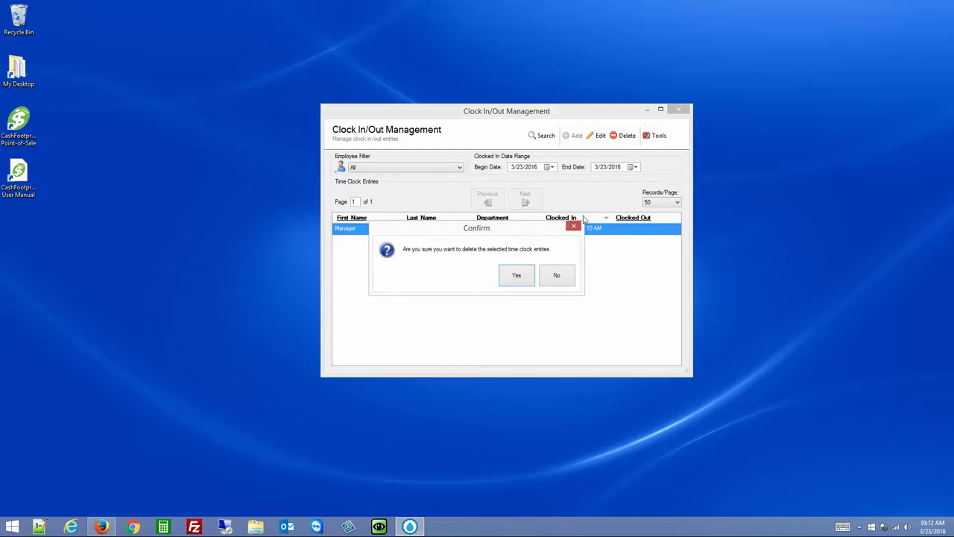
left_click(525, 276)
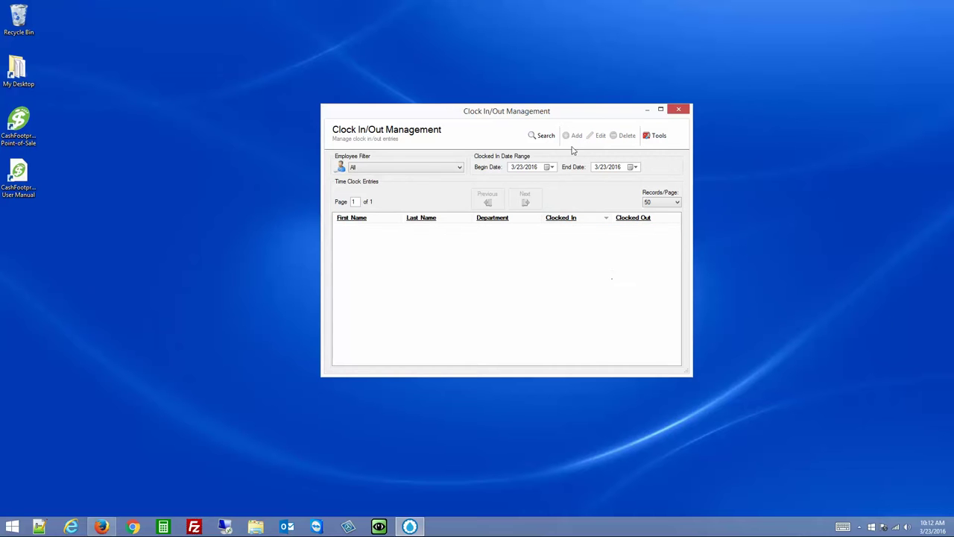
left_click(407, 168)
Filter to Manager and add a Support entry clocked in at 8:00:00
left_click(396, 185)
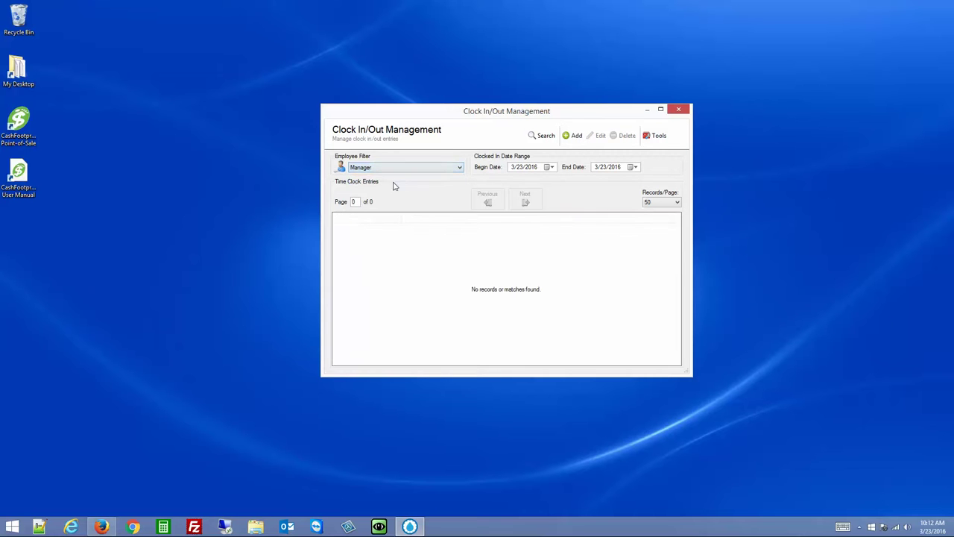
left_click(572, 136)
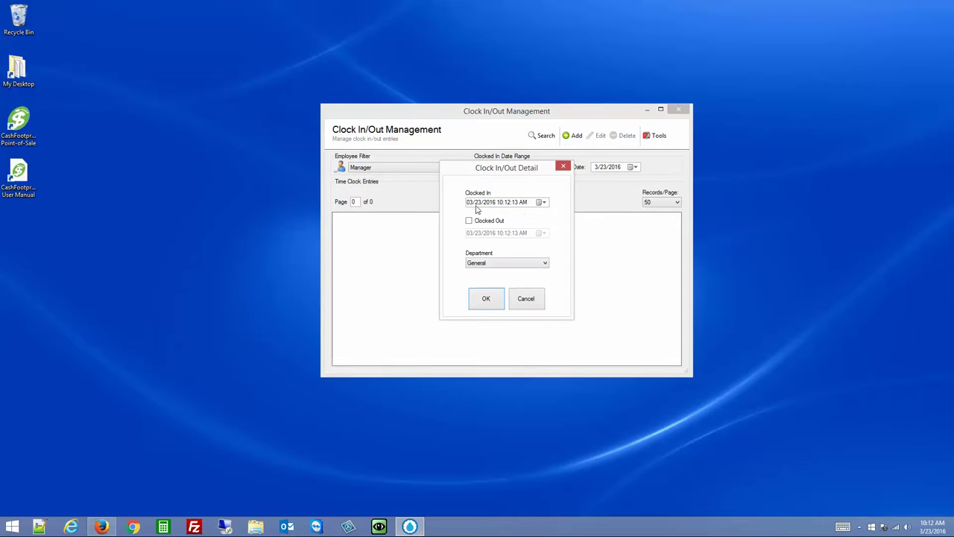
left_click(501, 203)
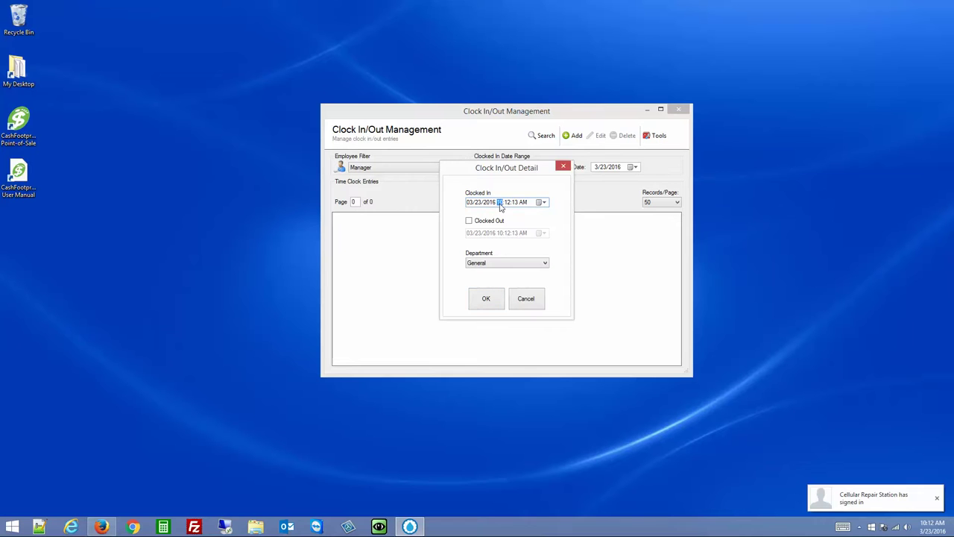
type("8:00:00")
left_click(489, 266)
left_click(490, 288)
left_click(488, 297)
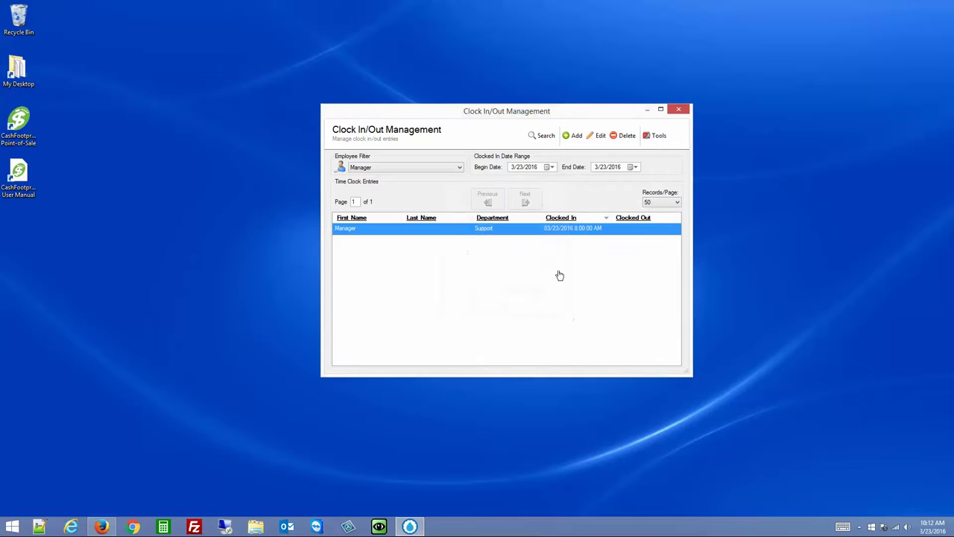
Mark the new Support entry clocked out at 10:12:29 AM
double_click(576, 231)
left_click(495, 223)
left_click(488, 297)
Clear the clock-out time on the manager's Support entry
left_click(661, 145)
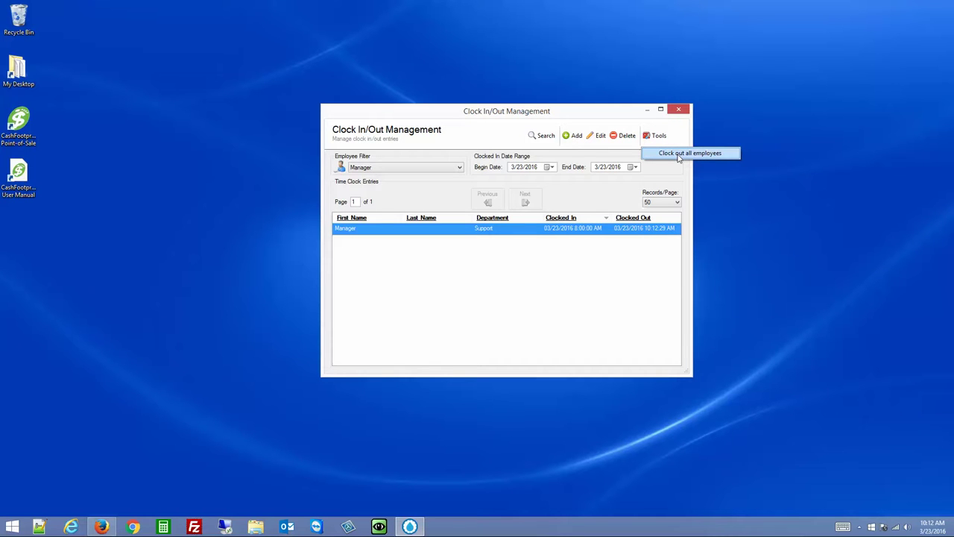
double_click(574, 229)
left_click(478, 221)
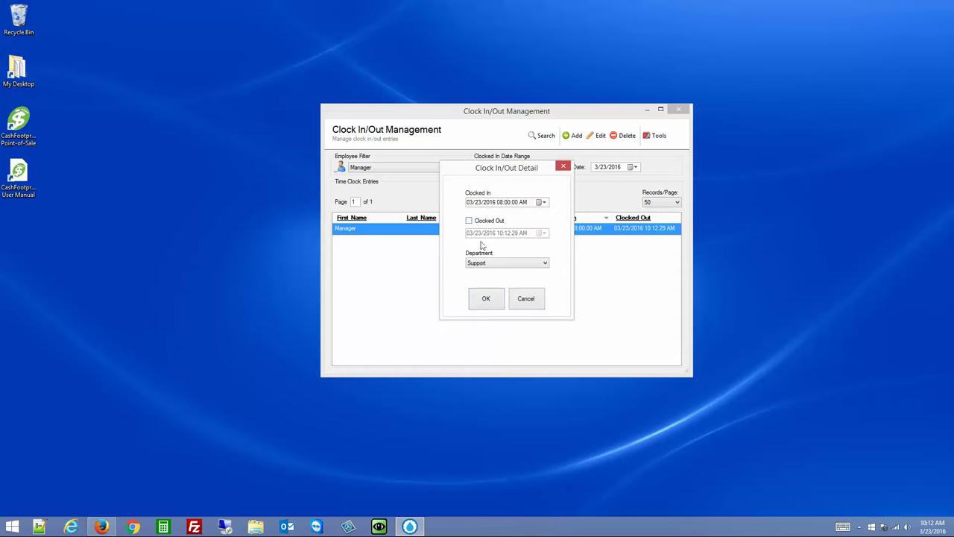
left_click(485, 298)
Clock out all employees at the suggested 10:12:58 AM time
left_click(659, 137)
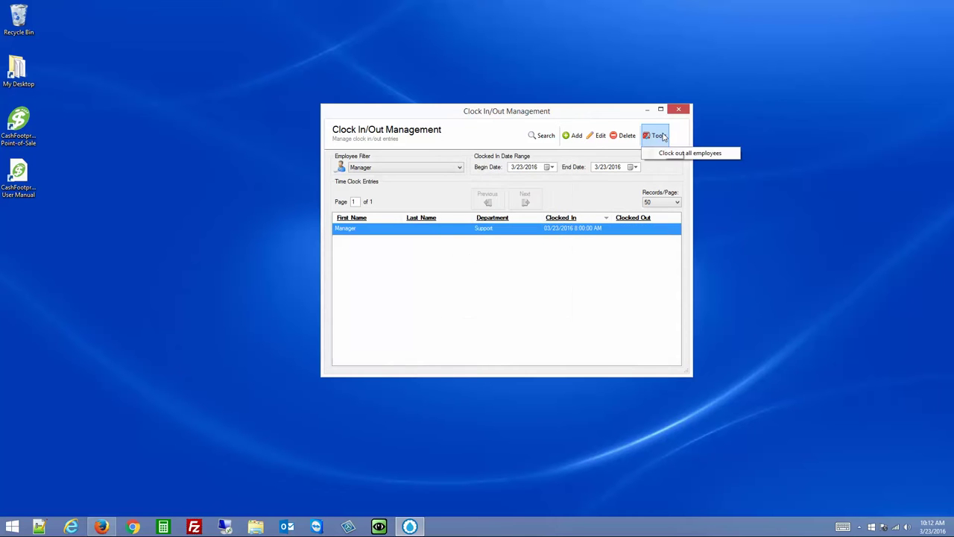
left_click(689, 157)
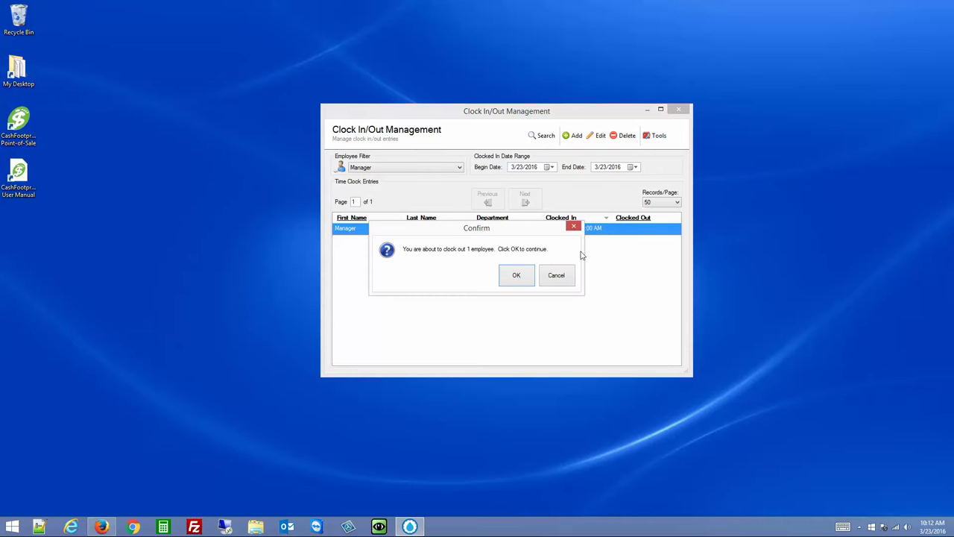
left_click(514, 277)
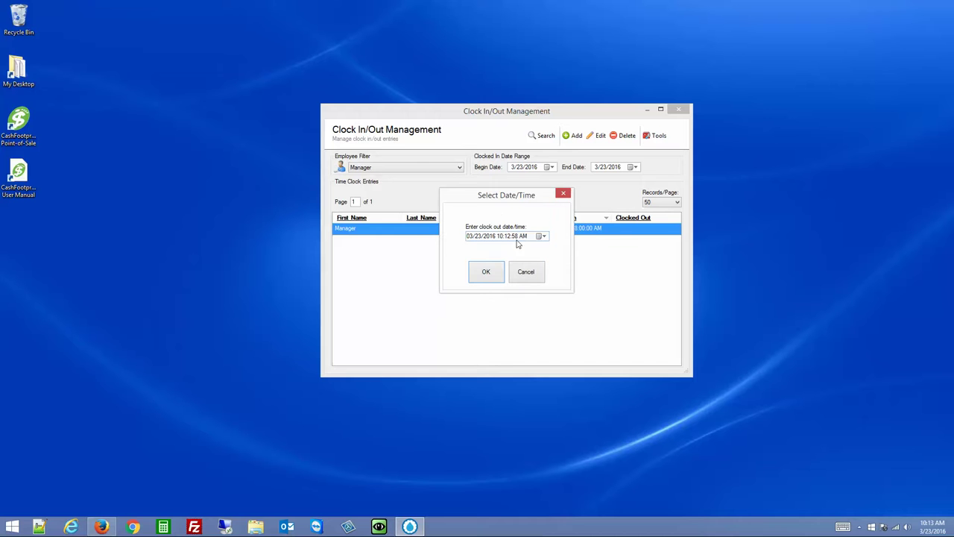
left_click(488, 273)
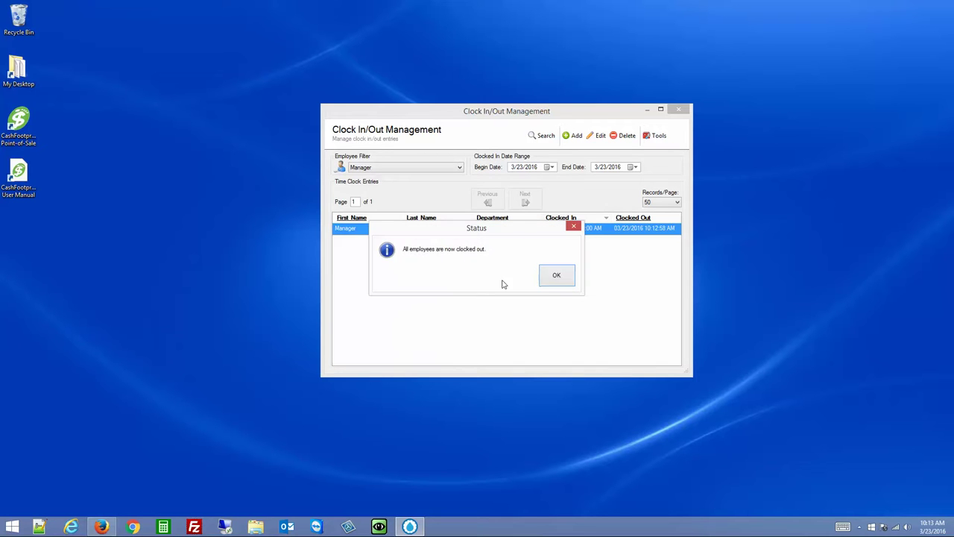
left_click(558, 278)
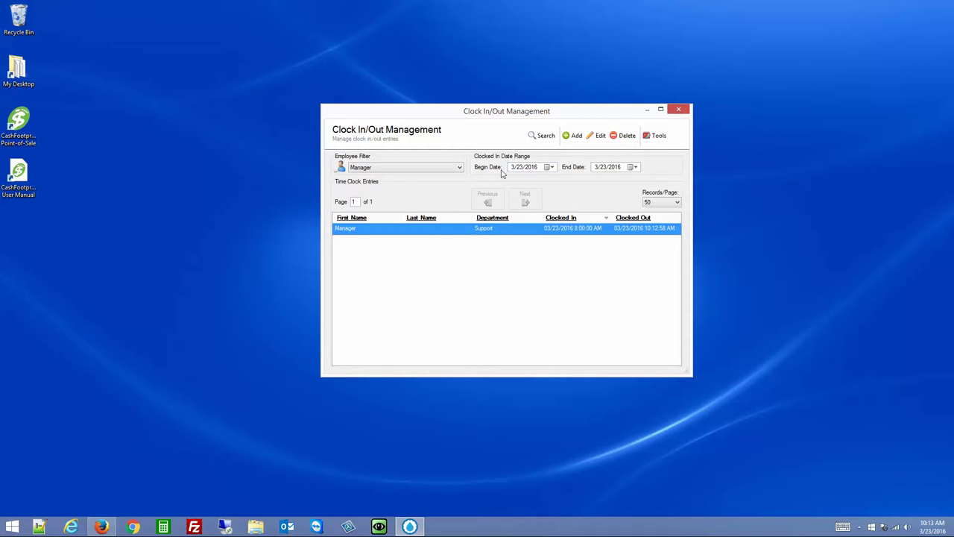
Close the Clock In/Out Management window
left_click(391, 167)
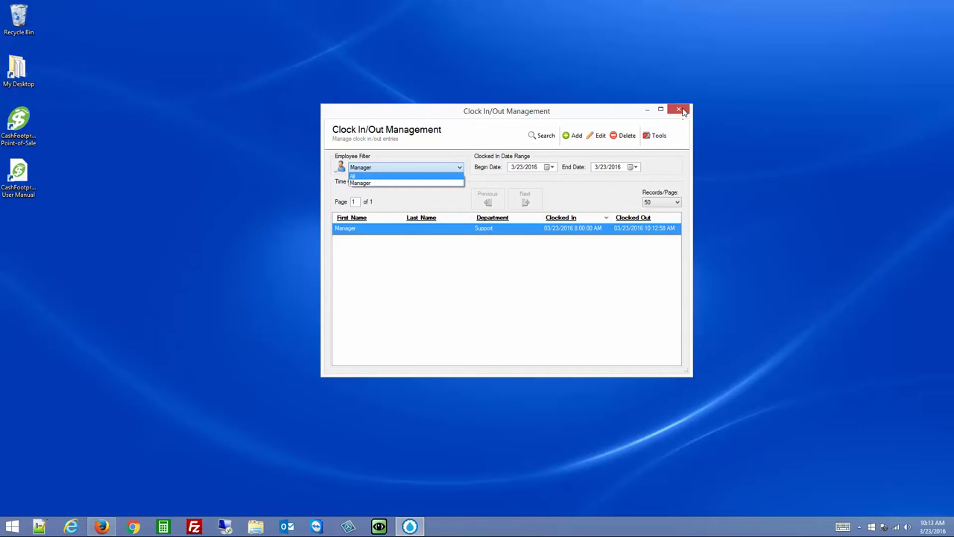
left_click(683, 110)
left_click(683, 110)
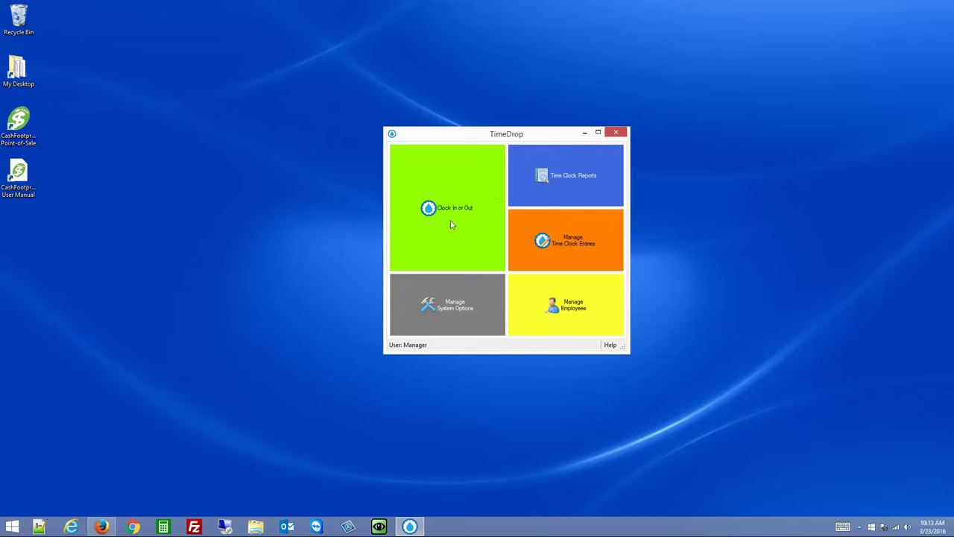
left_click(450, 220)
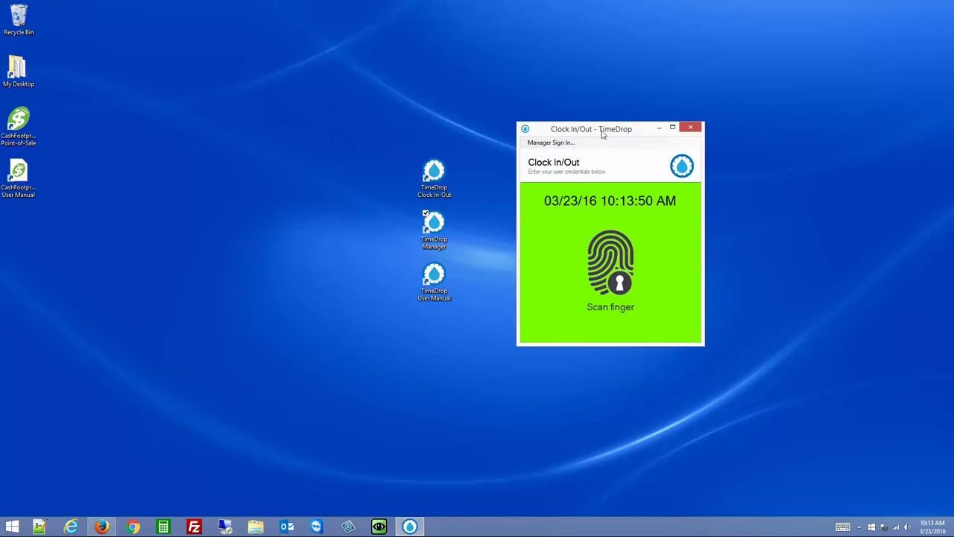
left_click_drag(603, 133, 650, 130)
left_click(434, 179)
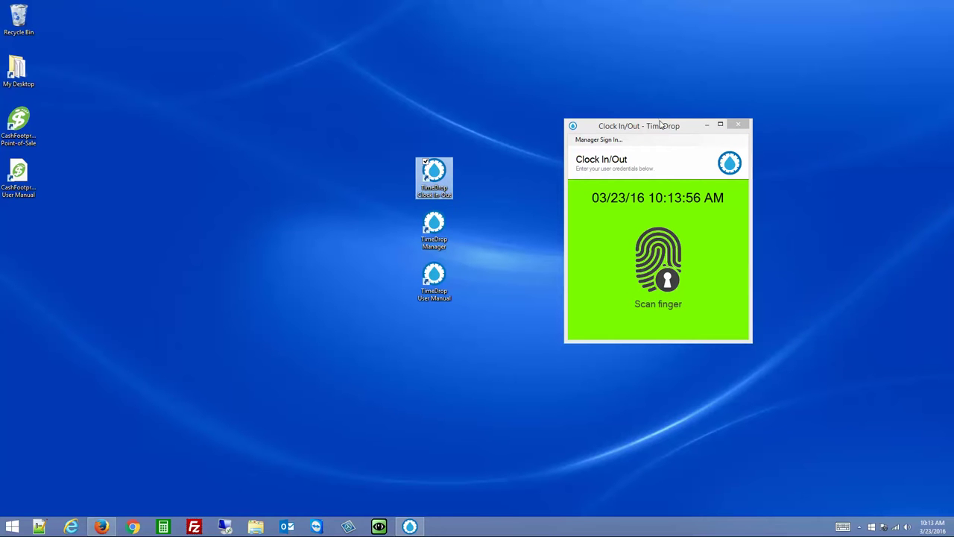
left_click_drag(660, 124, 624, 129)
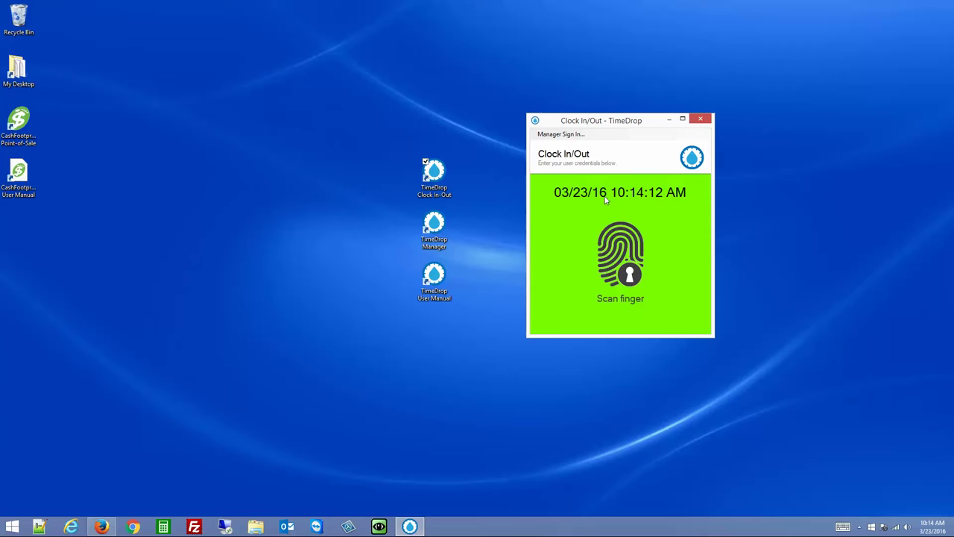
left_click(553, 135)
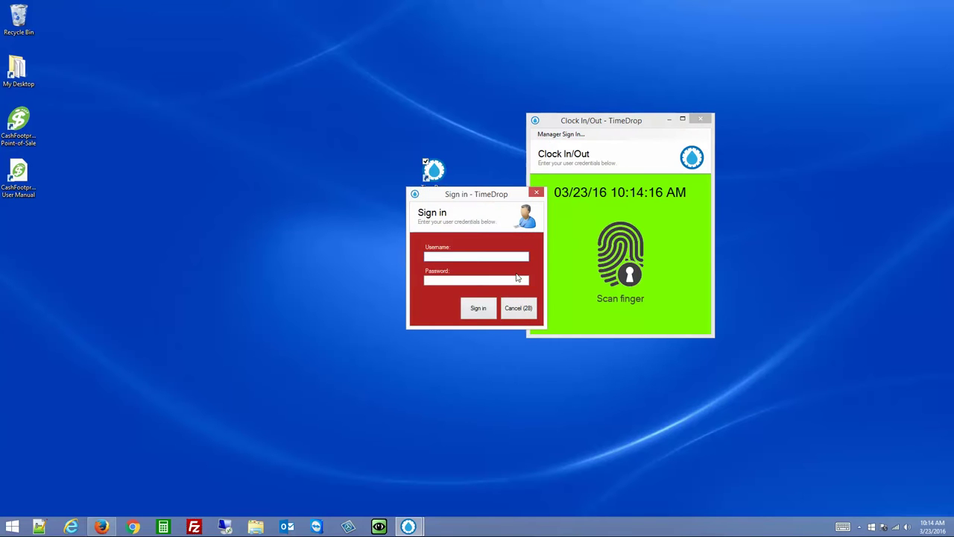
type("manager")
left_click(476, 280)
type("1234")
key("Return")
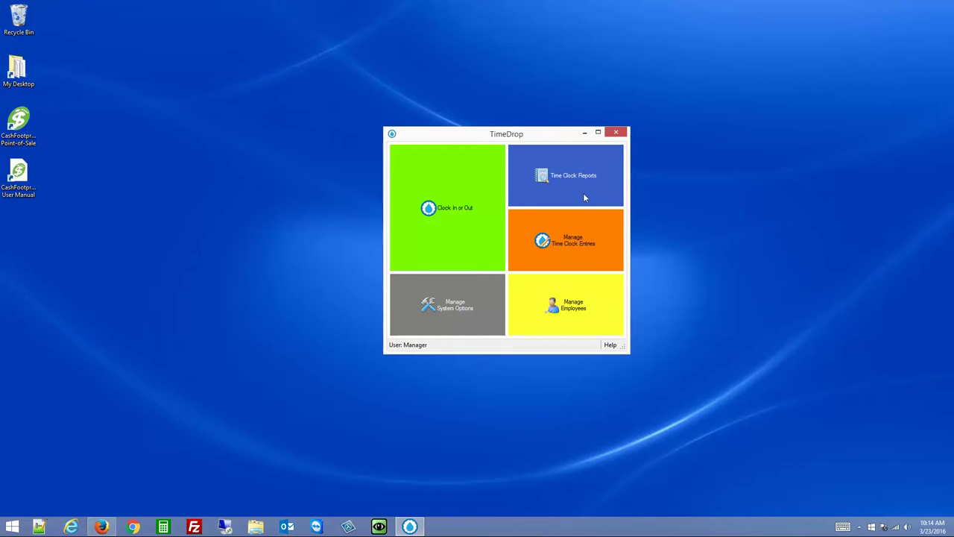
Turn off 'Require use of scanner for clock in/out' on the System Options Terminal tab
left_click(479, 303)
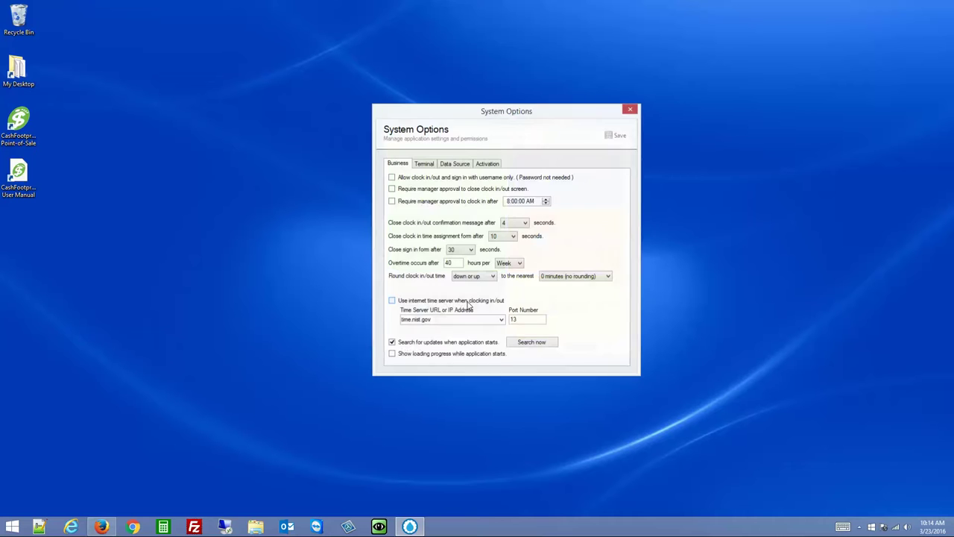
left_click(425, 164)
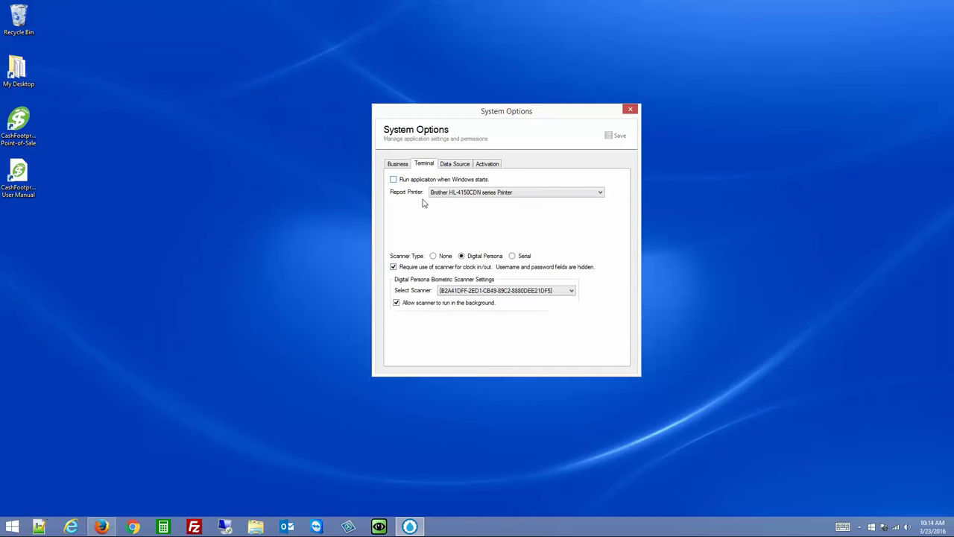
left_click(408, 272)
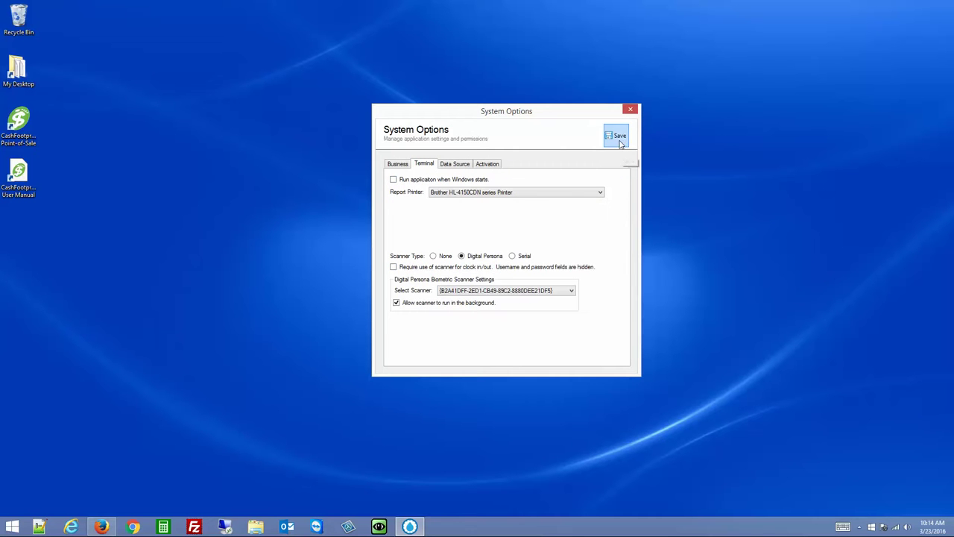
left_click(630, 109)
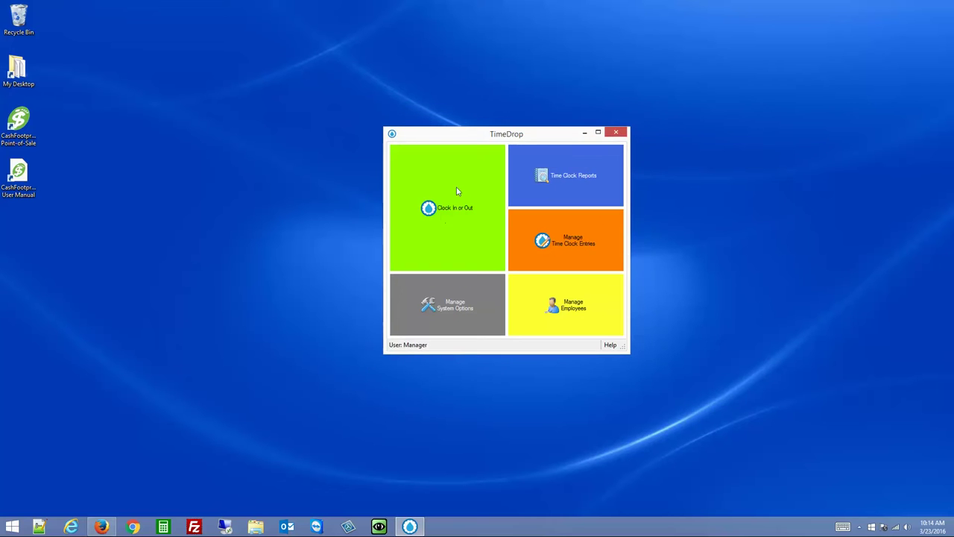
Confirm the scanner setting stayed off and bring up the Clock In/Out screen with username and password fields
left_click(473, 277)
left_click(424, 164)
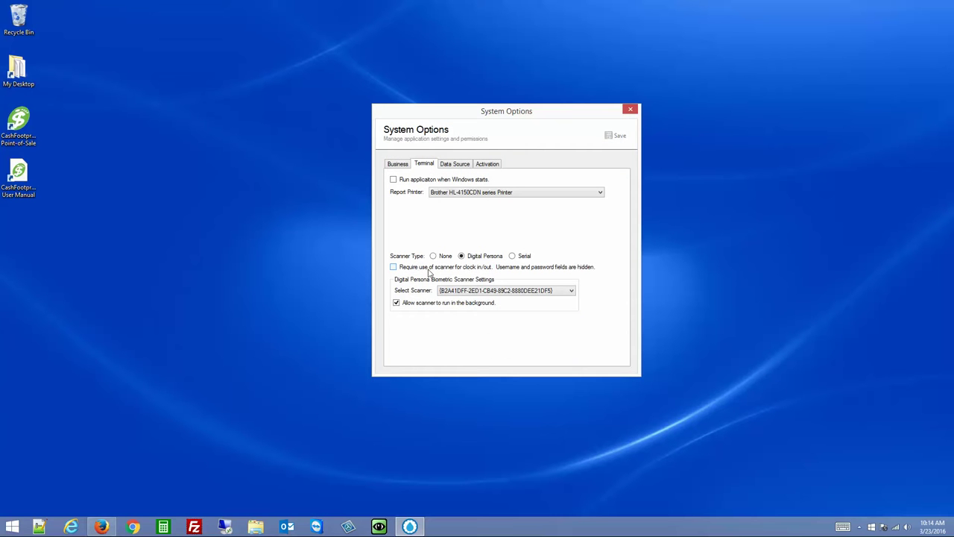
left_click(632, 109)
left_click(460, 181)
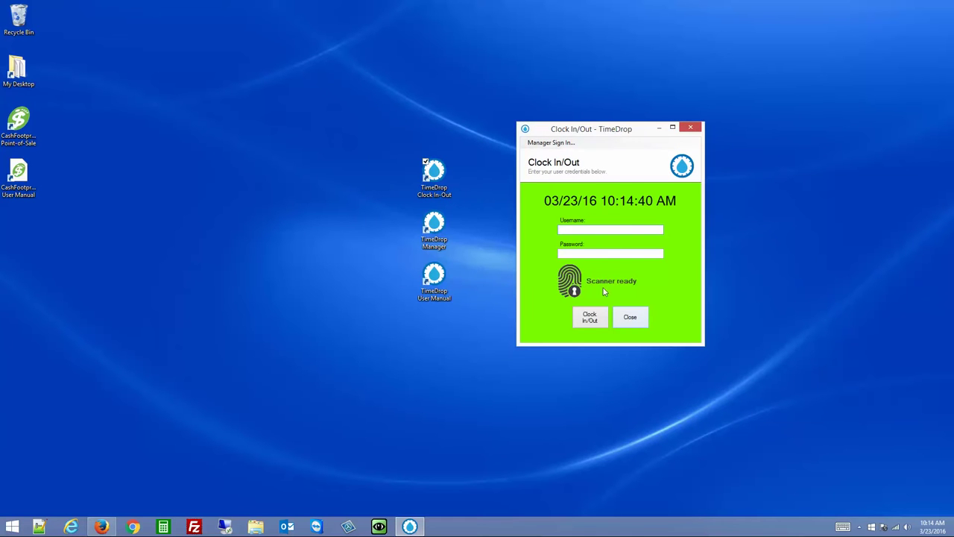
Sign in as manager from the clock screen
left_click(551, 143)
type("manag")
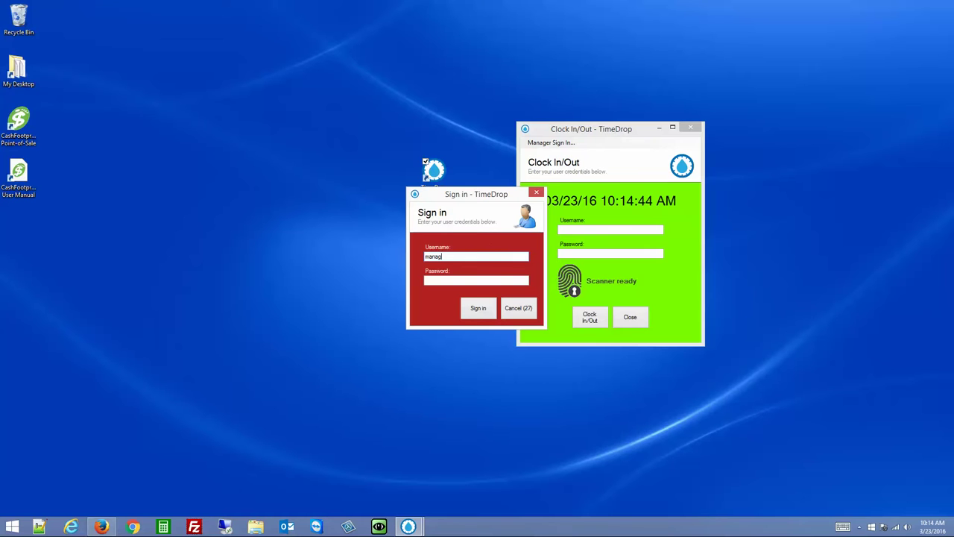
type("m")
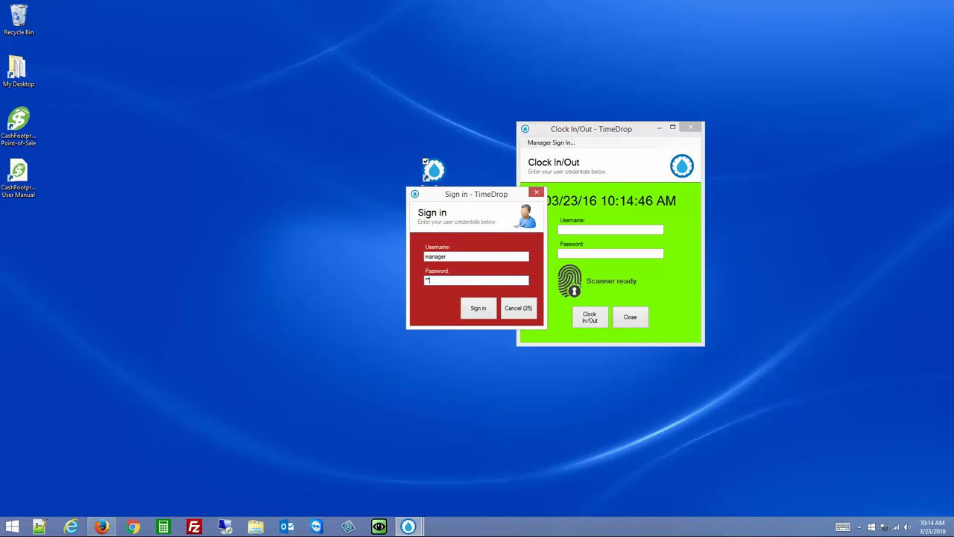
key("Return")
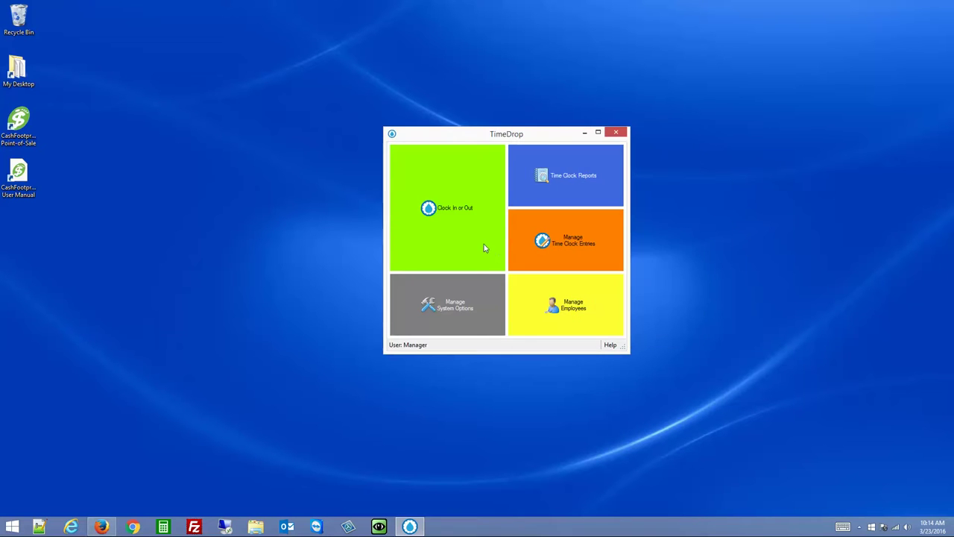
Enable 'Allow clock in/out and sign in with username only', save, and return to the clock screen
left_click(462, 302)
left_click(426, 179)
left_click(618, 136)
left_click(631, 109)
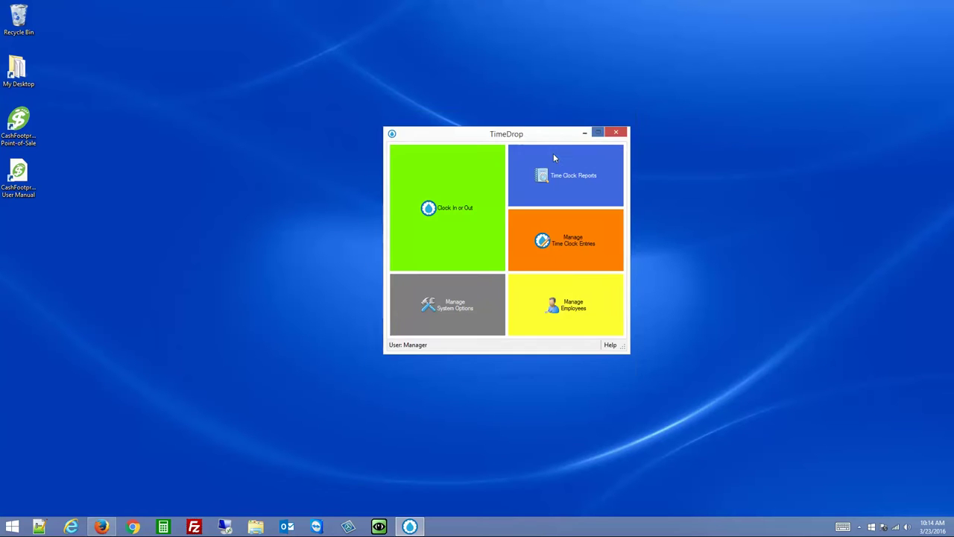
left_click(459, 187)
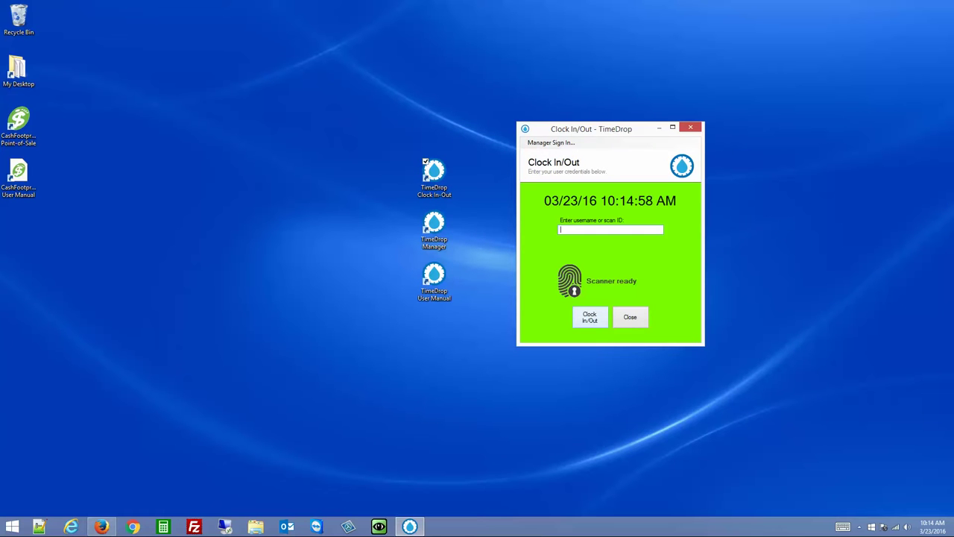
Clock the user in to the Sales department, then clock out by entering the employee ID
left_click(594, 320)
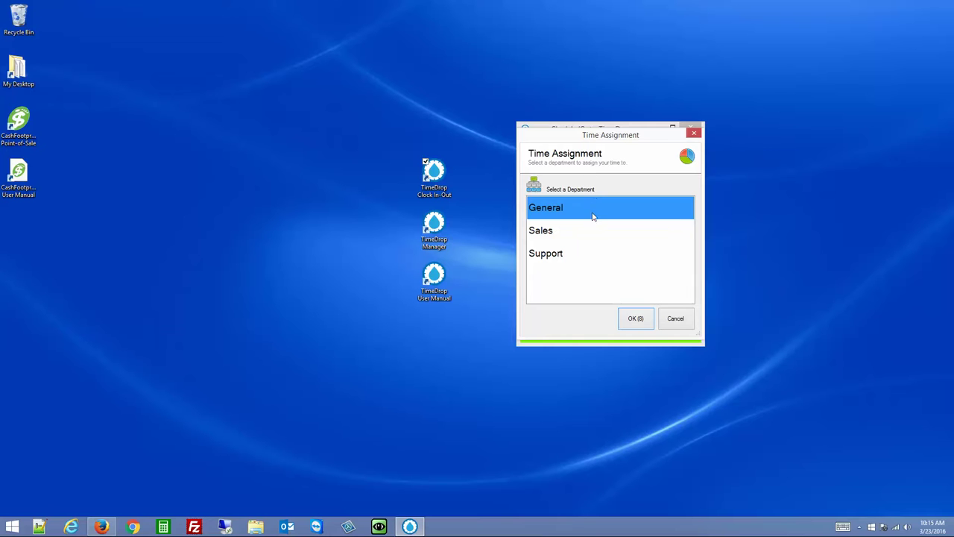
left_click(542, 232)
left_click(633, 319)
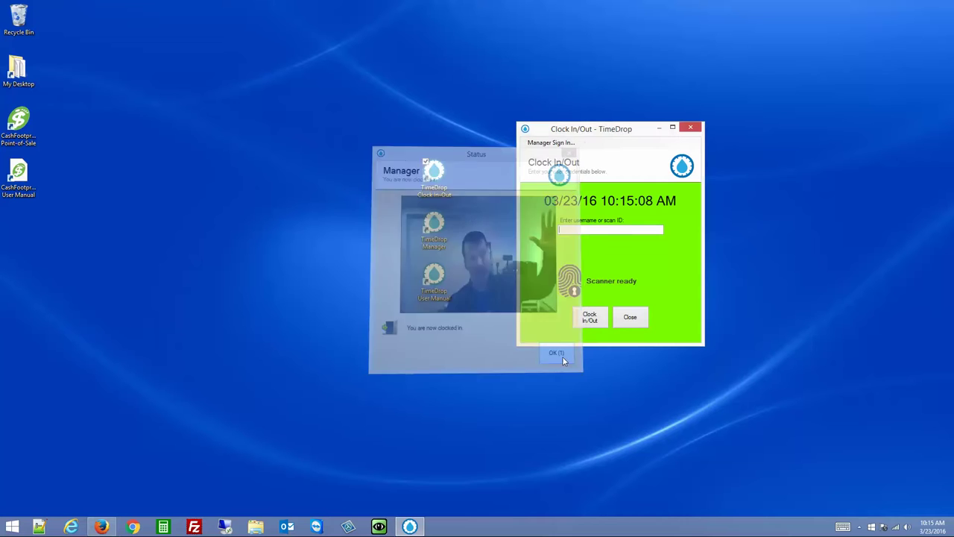
type("123")
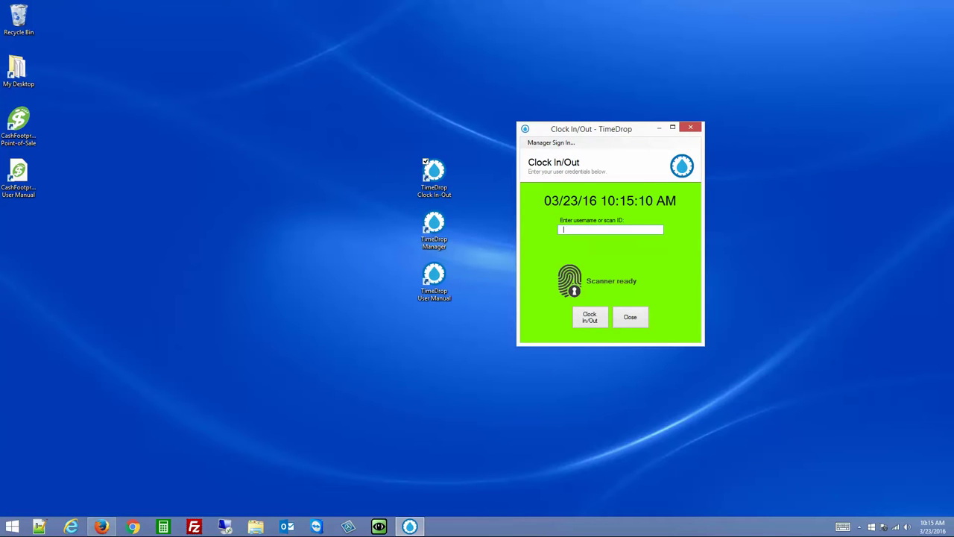
key("Return")
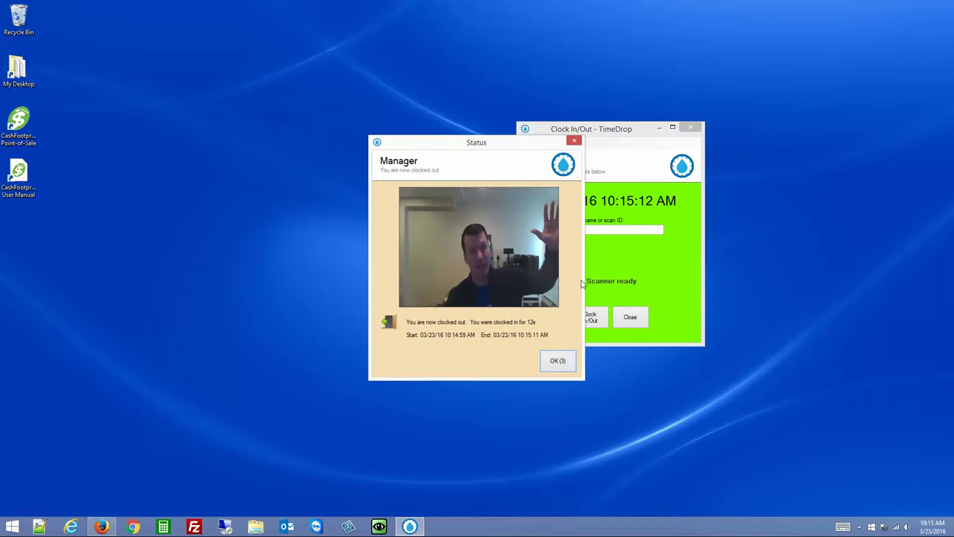
left_click(559, 361)
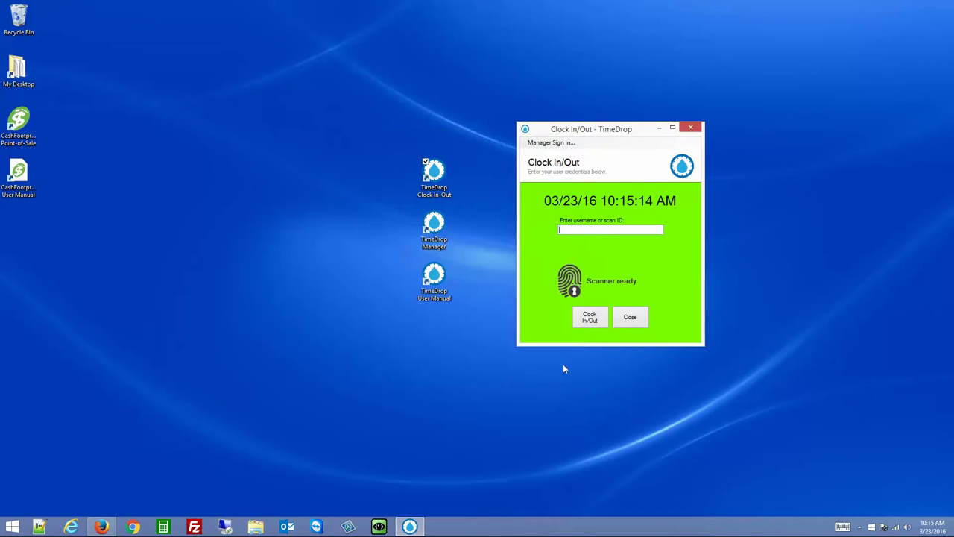
Sign in as manager and save the System Options with username-only clock-in switched off
left_click(543, 143)
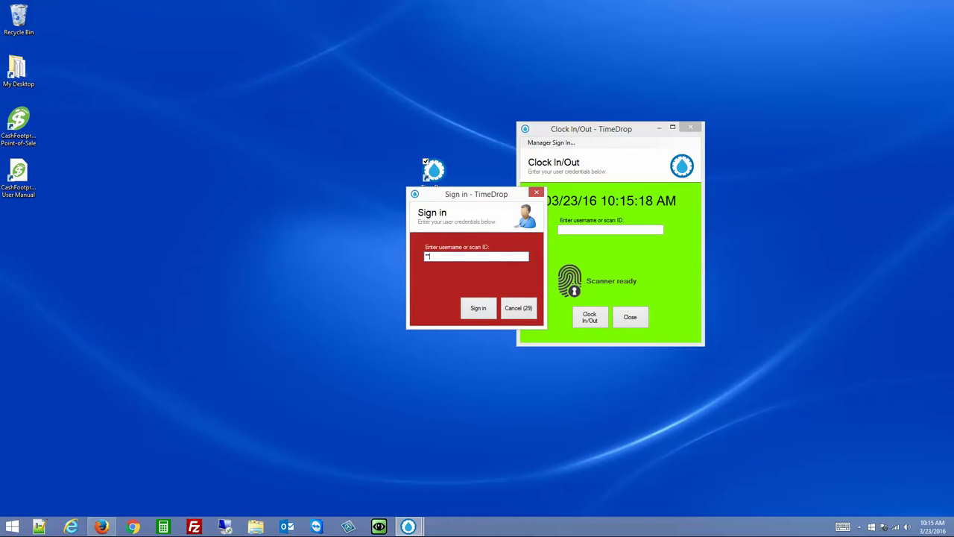
key("Return")
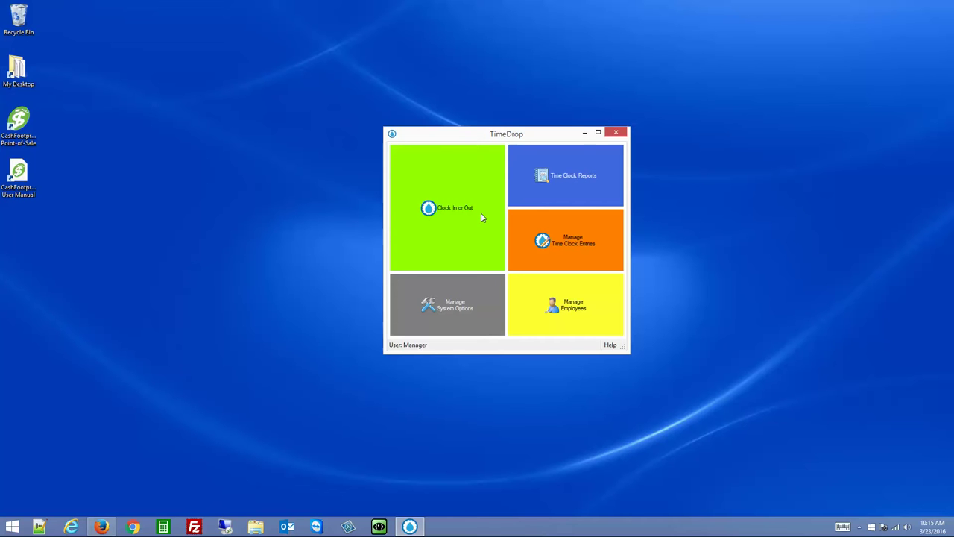
left_click(483, 291)
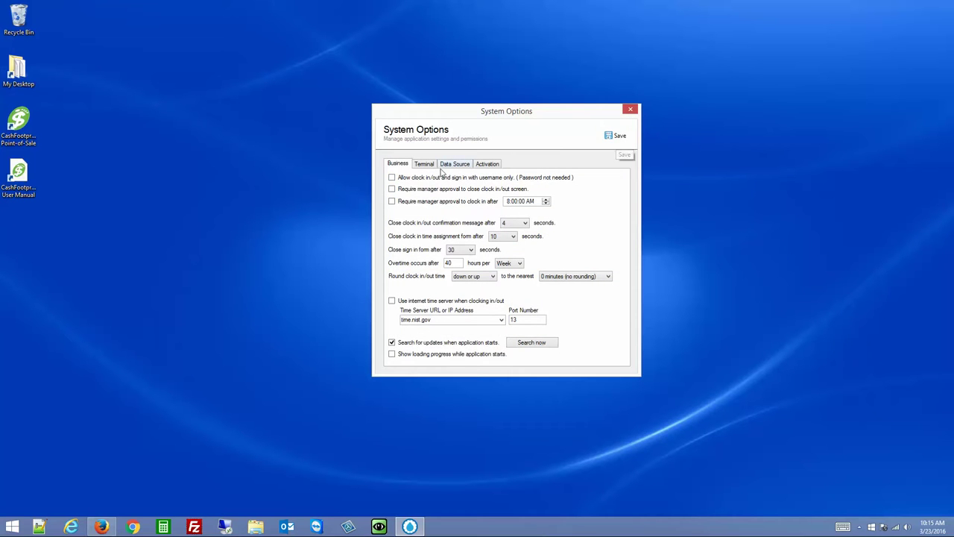
left_click(624, 135)
left_click(630, 110)
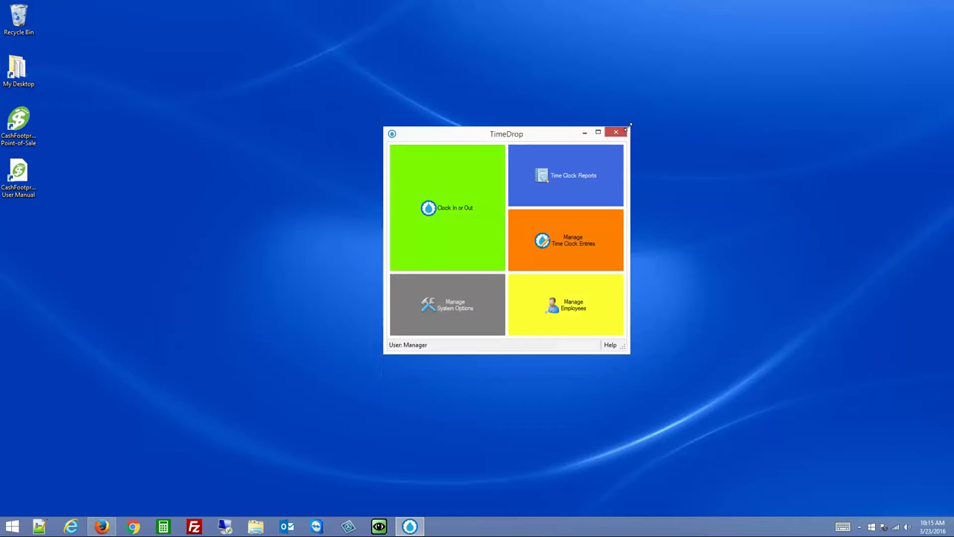
Preview the empty Who's Here report for all departments, close it, and start the clock station
left_click(574, 176)
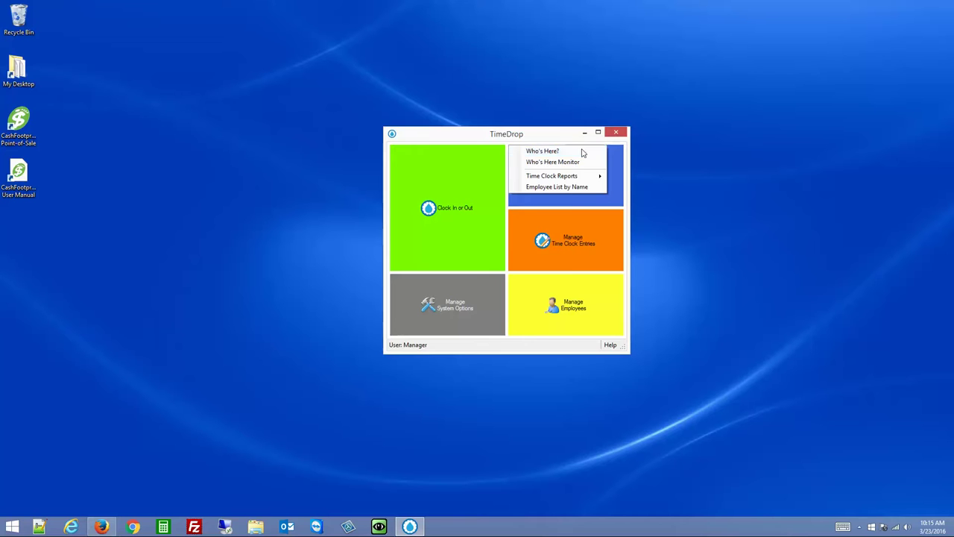
left_click(581, 152)
left_click(501, 319)
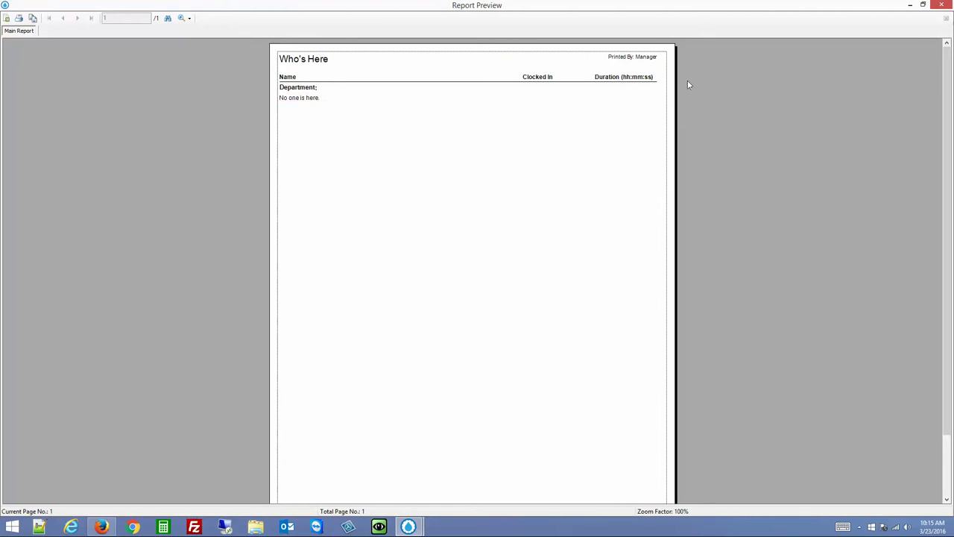
left_click(911, 7)
left_click(485, 224)
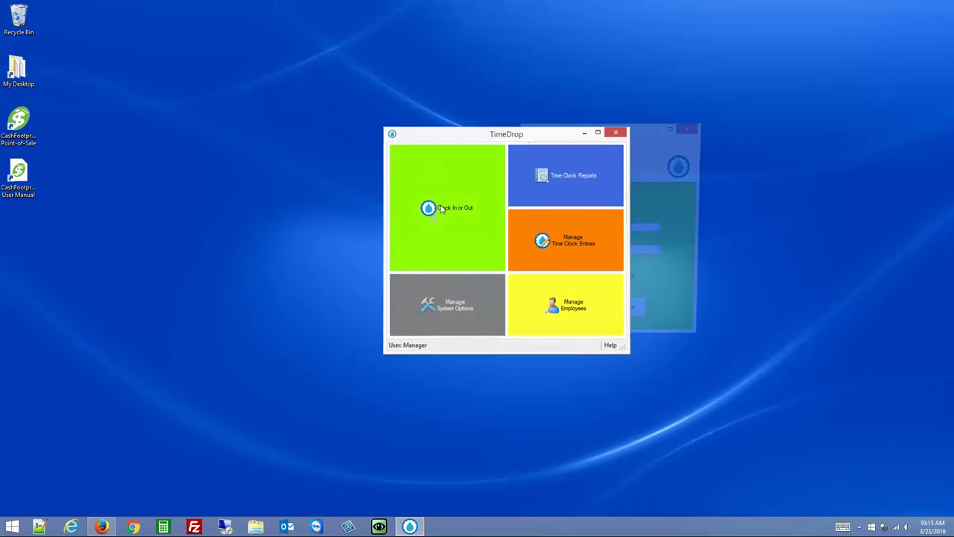
Clock the manager in under the Support department and dismiss the status message
type("manager")
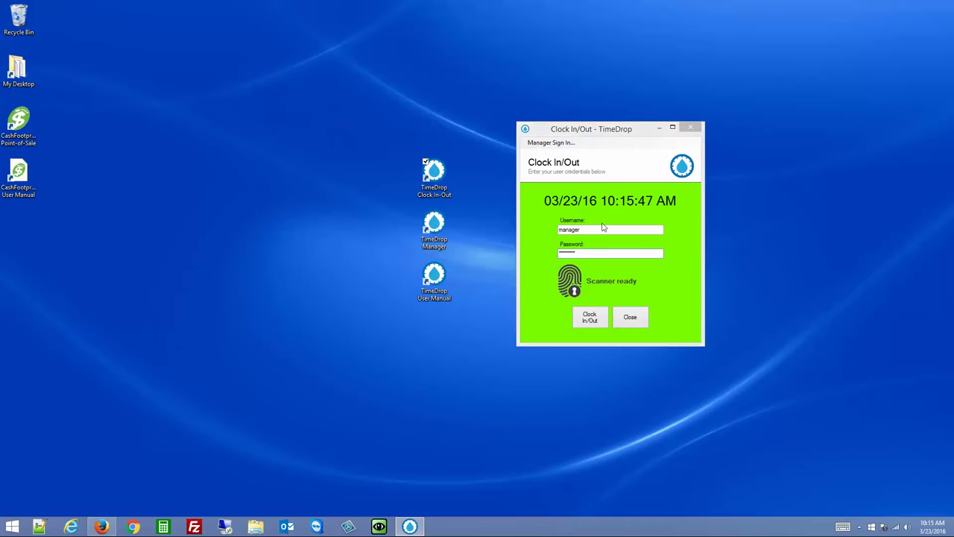
key("Return")
left_click(542, 231)
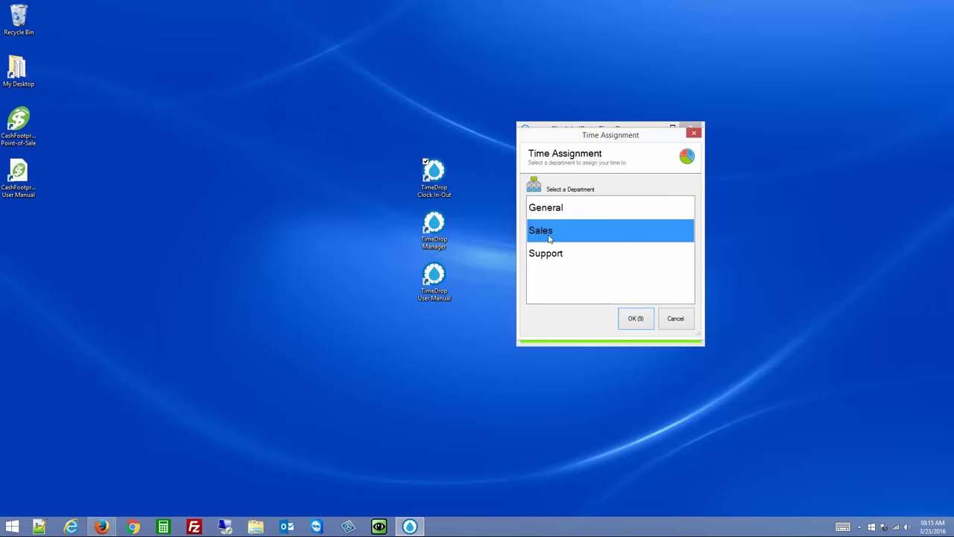
left_click(548, 258)
left_click(635, 318)
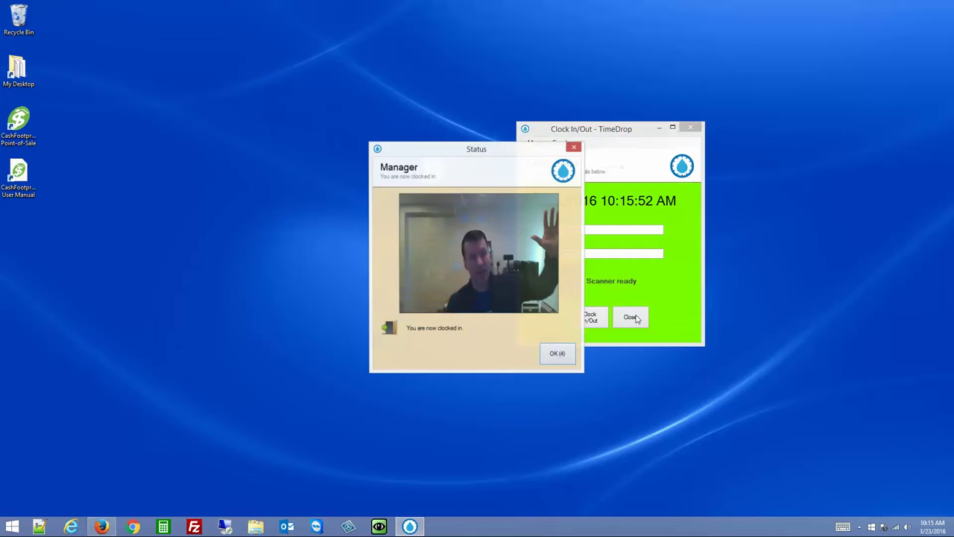
left_click(558, 352)
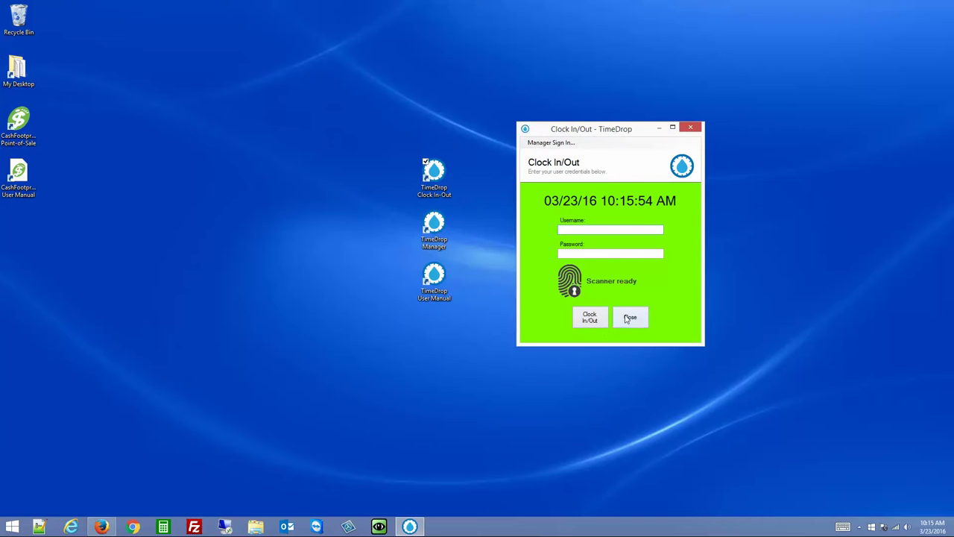
Sign back in as manager with the manager's username and password
left_click(551, 142)
type("manager")
key("Tab")
type("1234")
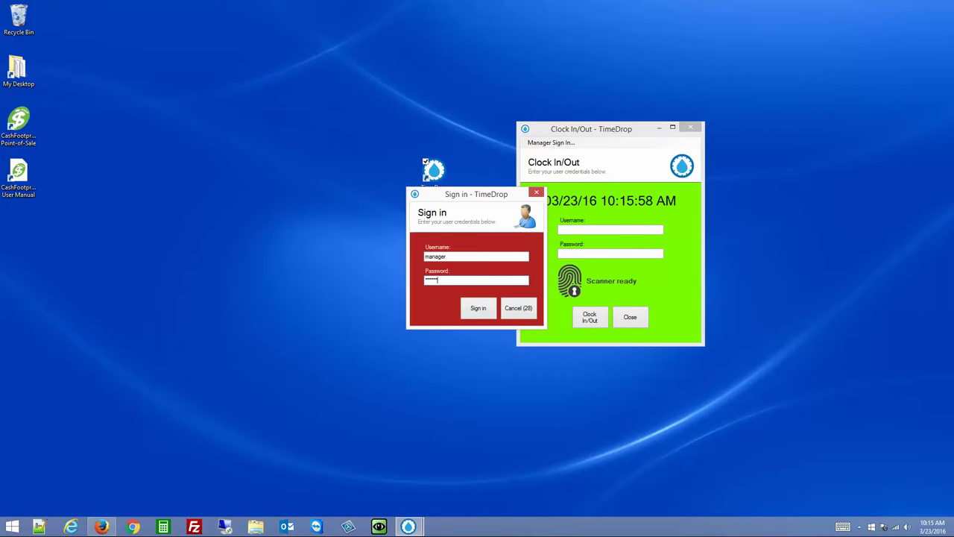
key("Return")
left_click(564, 179)
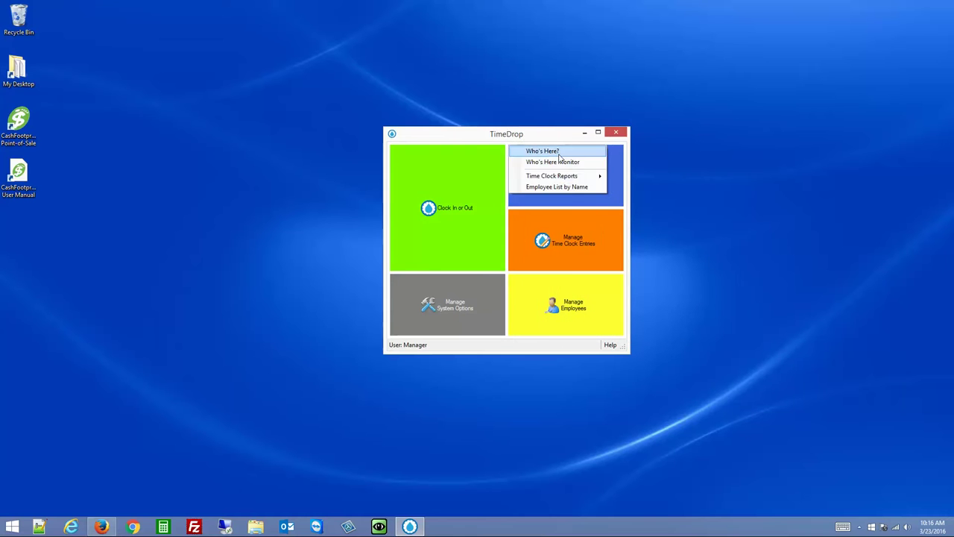
left_click(559, 151)
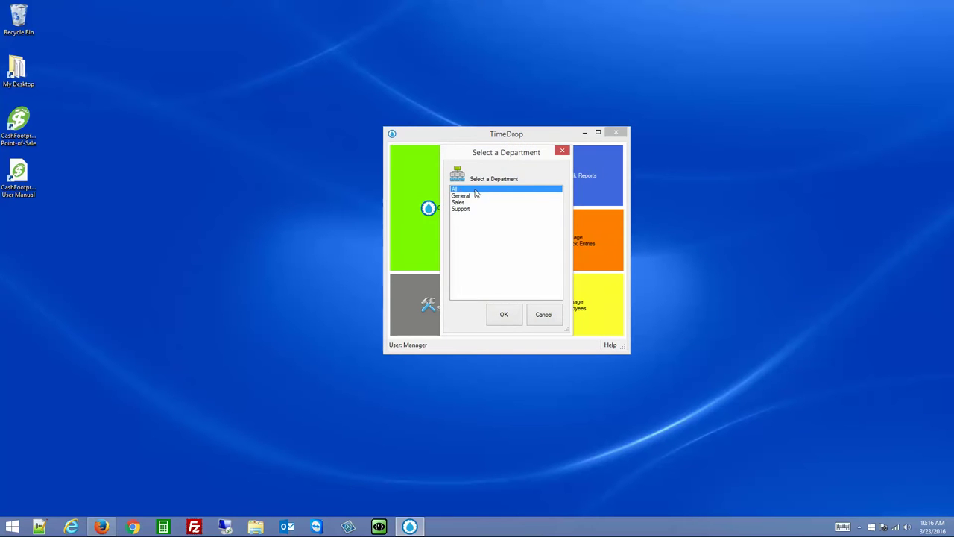
left_click(504, 316)
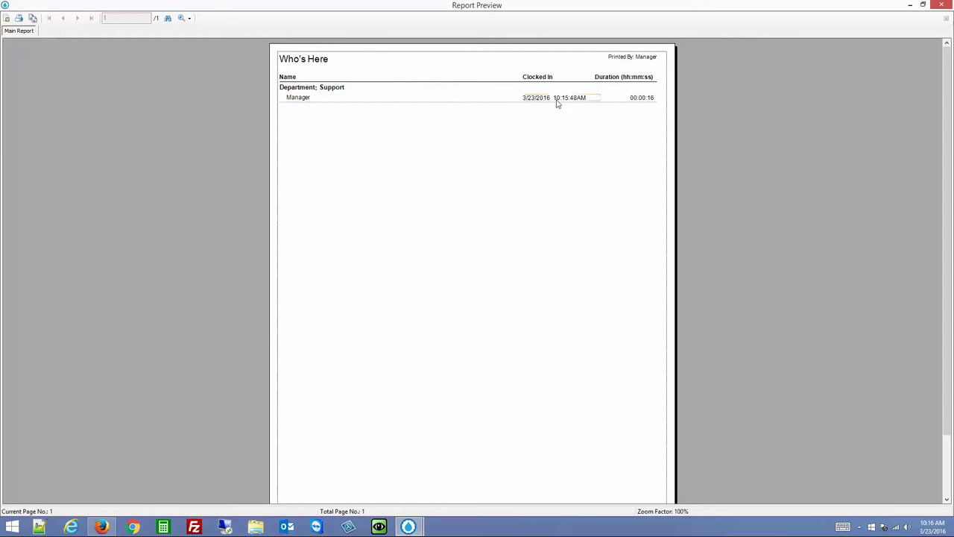
left_click(909, 5)
left_click(557, 175)
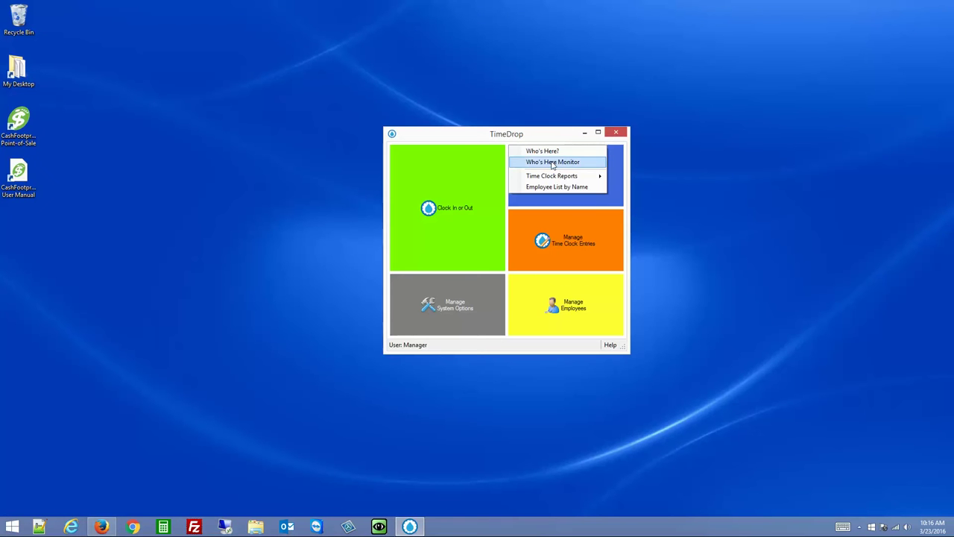
Open the Who's Here Monitor at the upper right and check the Support, Sales and General lists
left_click(553, 163)
left_click_drag(638, 112, 750, 86)
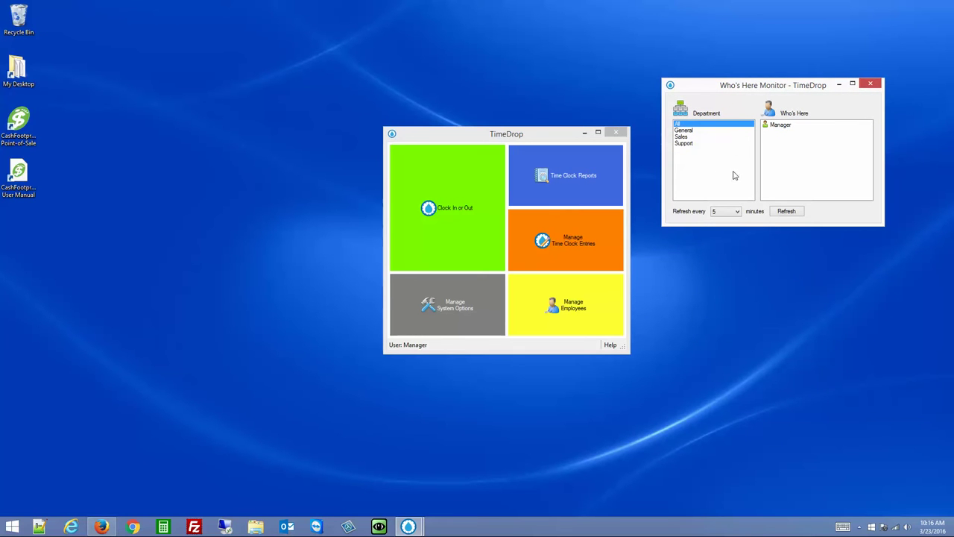
left_click(686, 144)
left_click(685, 137)
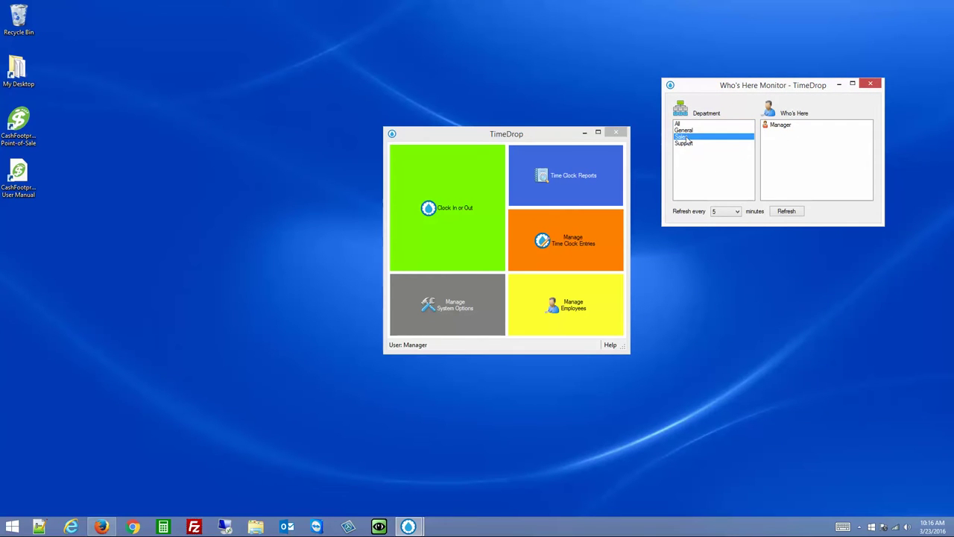
left_click(689, 131)
left_click(683, 137)
left_click(686, 130)
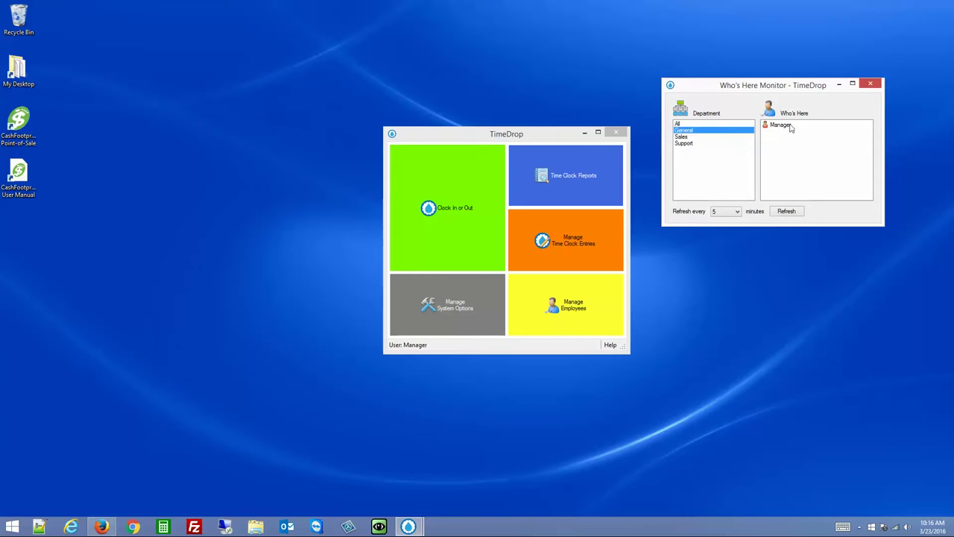
left_click(685, 144)
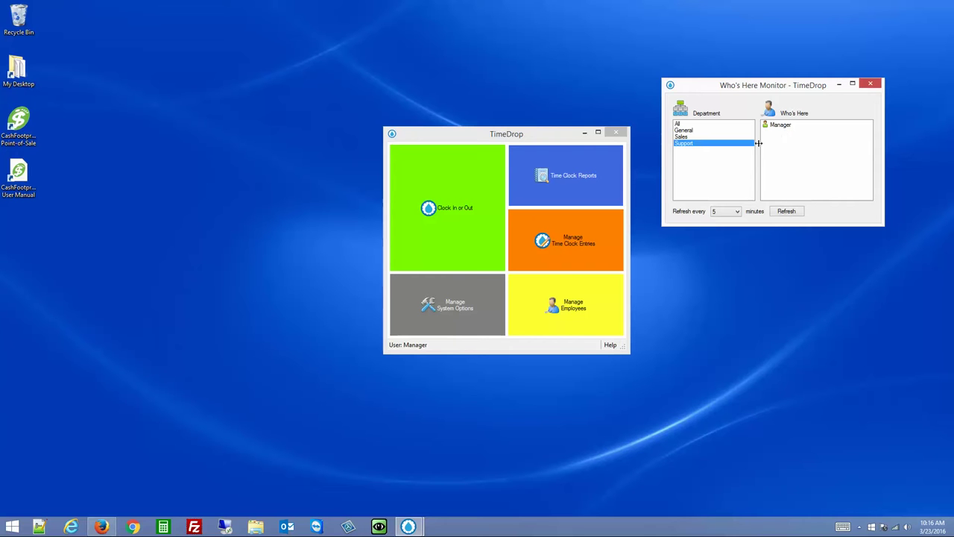
Keep the monitor's refresh interval at 5 minutes
left_click(737, 213)
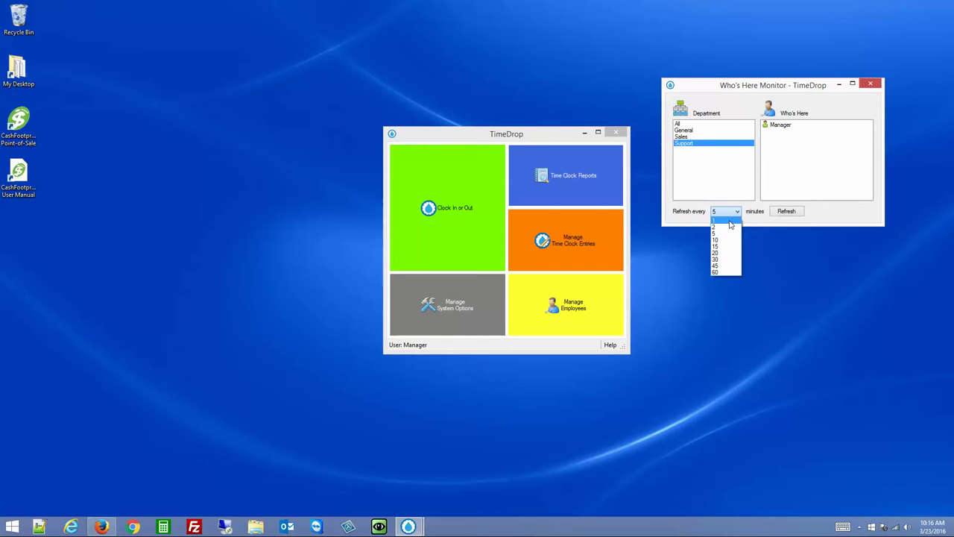
left_click(824, 218)
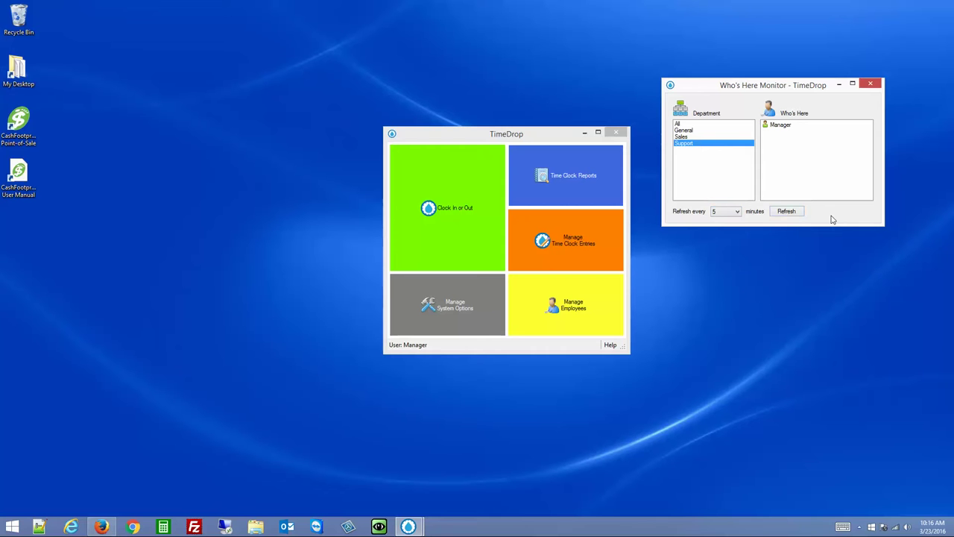
left_click(571, 235)
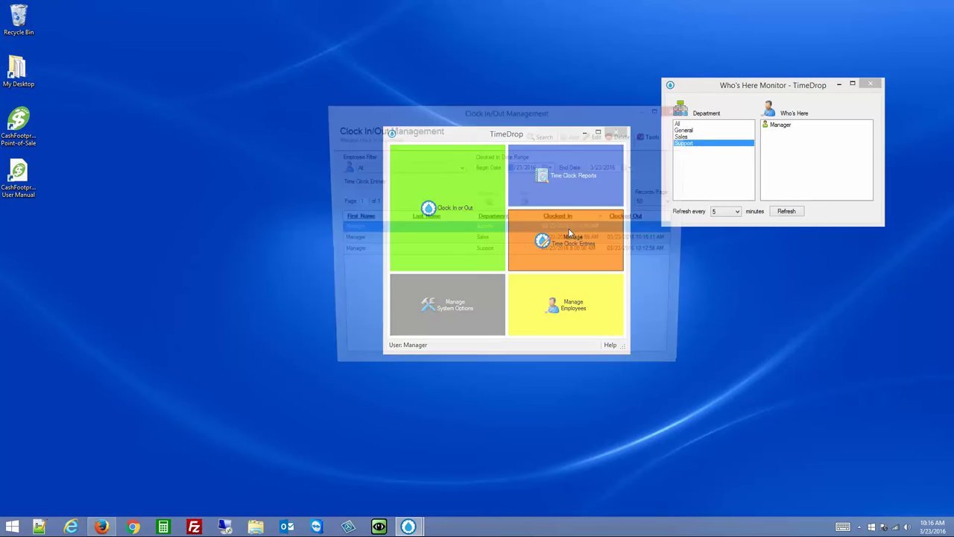
Mark the manager's open Support entry Clocked Out at 10:16:45 AM, then refresh the monitor
left_click_drag(594, 113, 509, 140)
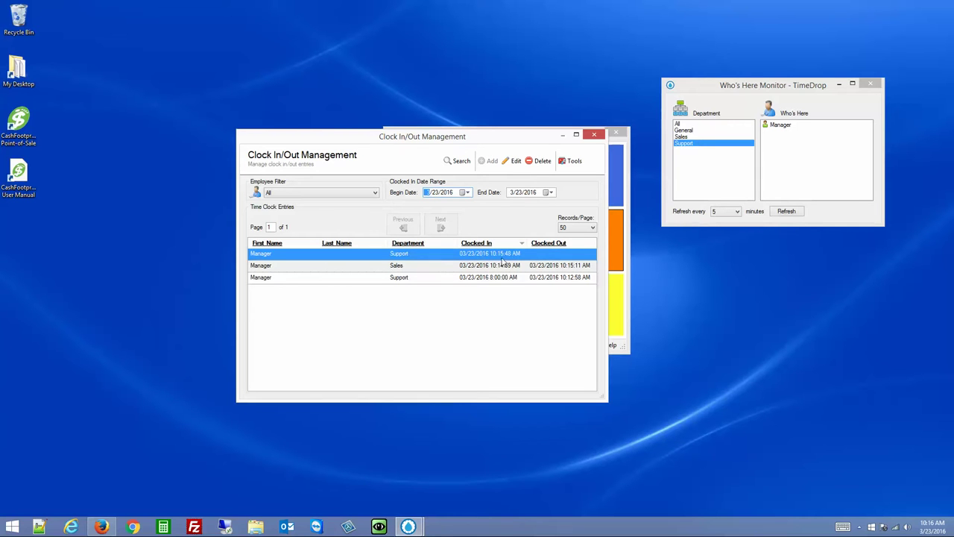
left_click(508, 254)
double_click(508, 254)
left_click(396, 248)
left_click(401, 325)
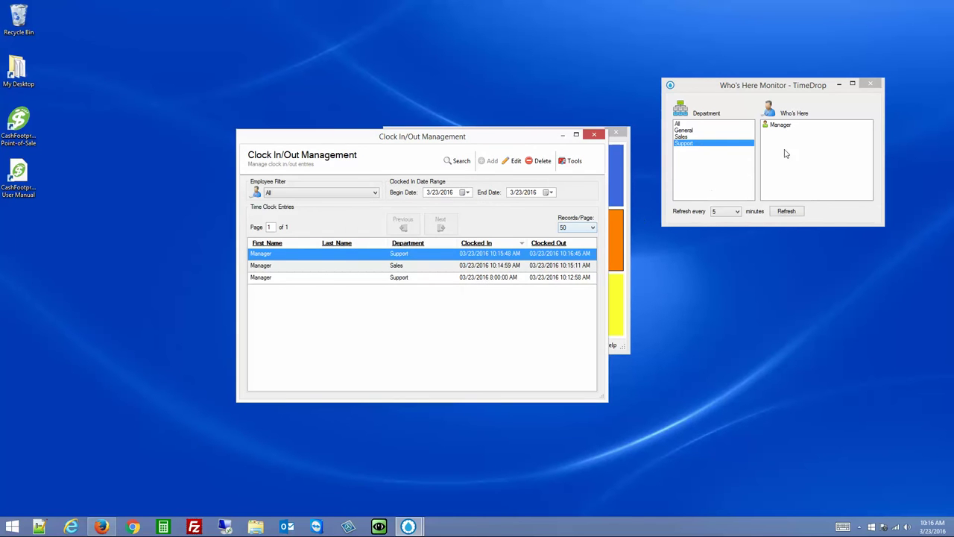
left_click(594, 134)
left_click(787, 211)
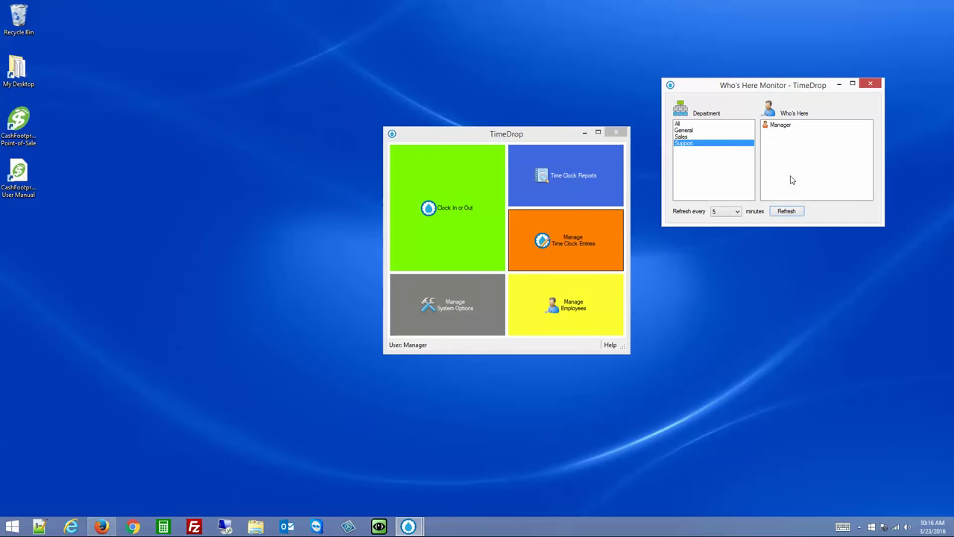
Filter entries to Manager and add a General clock-in at 8:16:58 AM on 3/23/2016
left_click(567, 243)
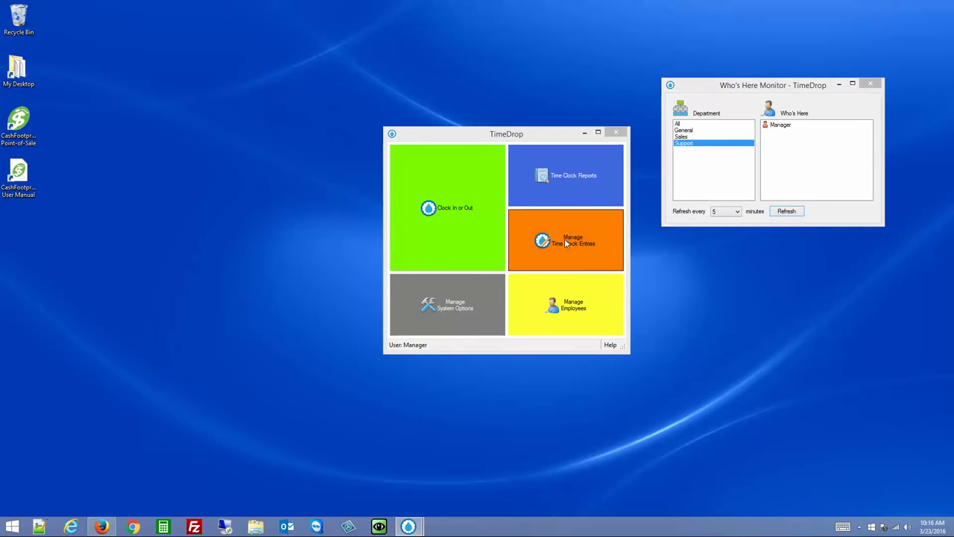
left_click(437, 167)
left_click(395, 183)
left_click(573, 135)
left_click(501, 206)
type("08")
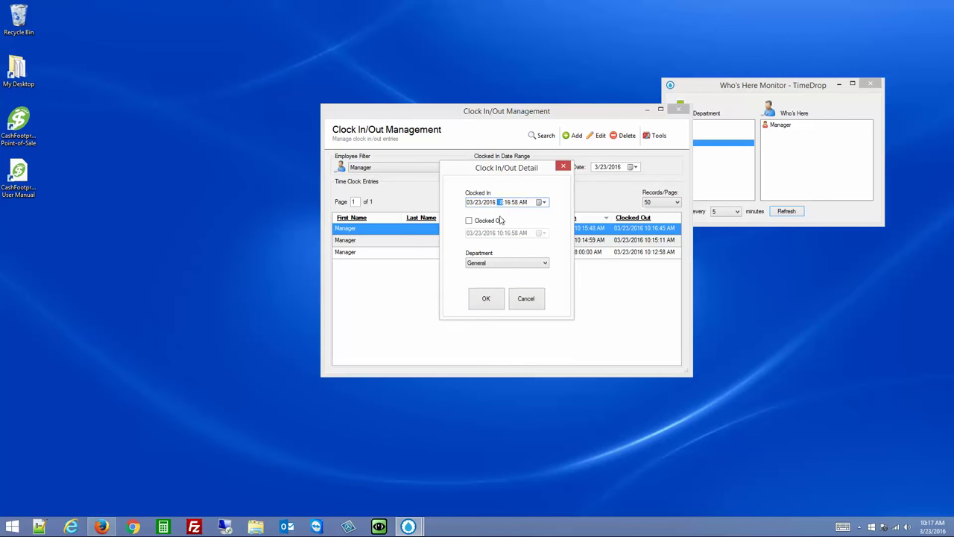
left_click(488, 263)
left_click(486, 272)
left_click(485, 298)
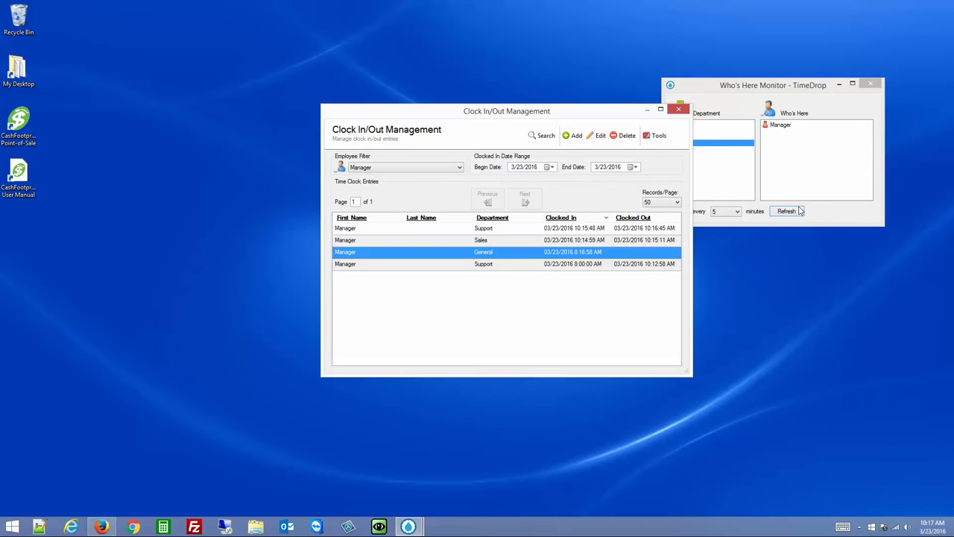
Close entry management, refresh the Who's Here monitor, and review the All, Support, Sales and General lists
left_click(679, 110)
left_click(787, 212)
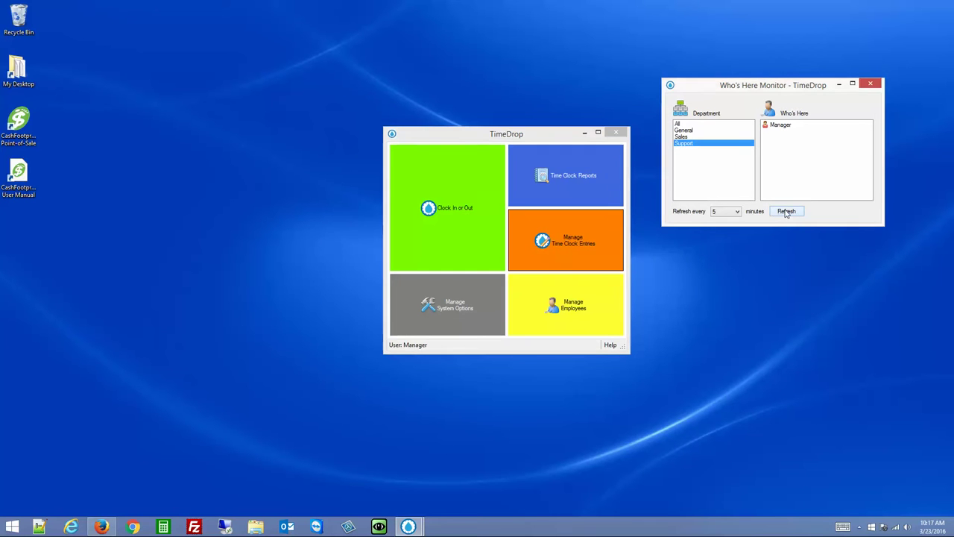
left_click(684, 130)
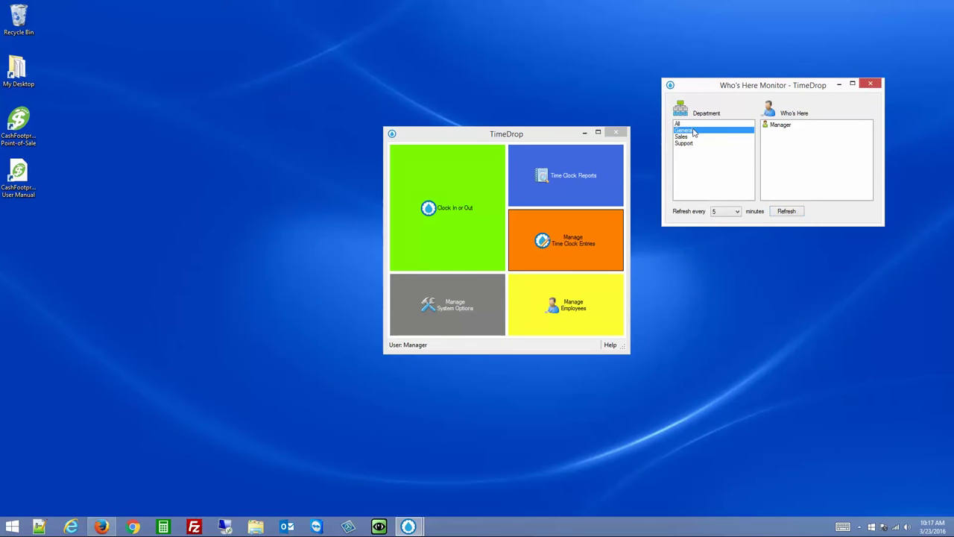
left_click(685, 124)
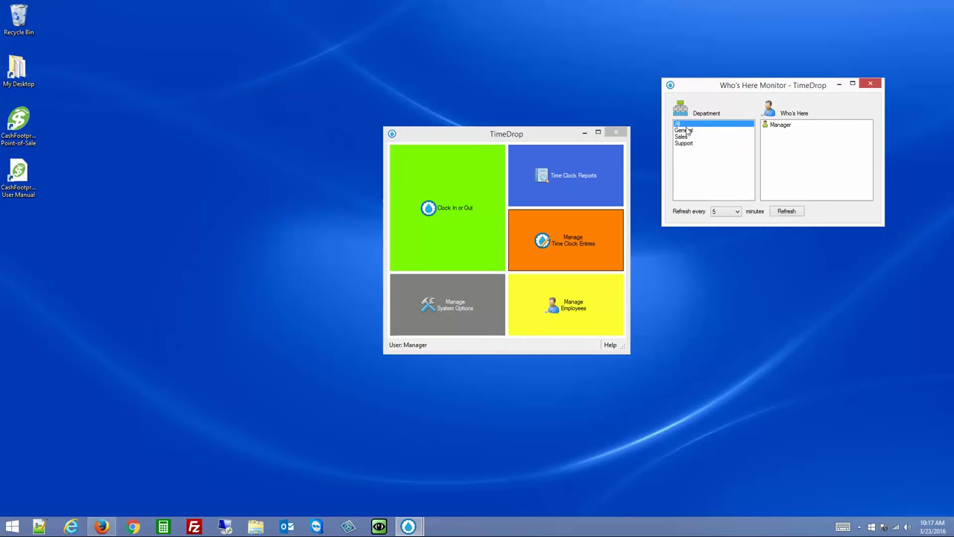
left_click(794, 213)
left_click(685, 137)
left_click(687, 143)
left_click(686, 138)
left_click(686, 130)
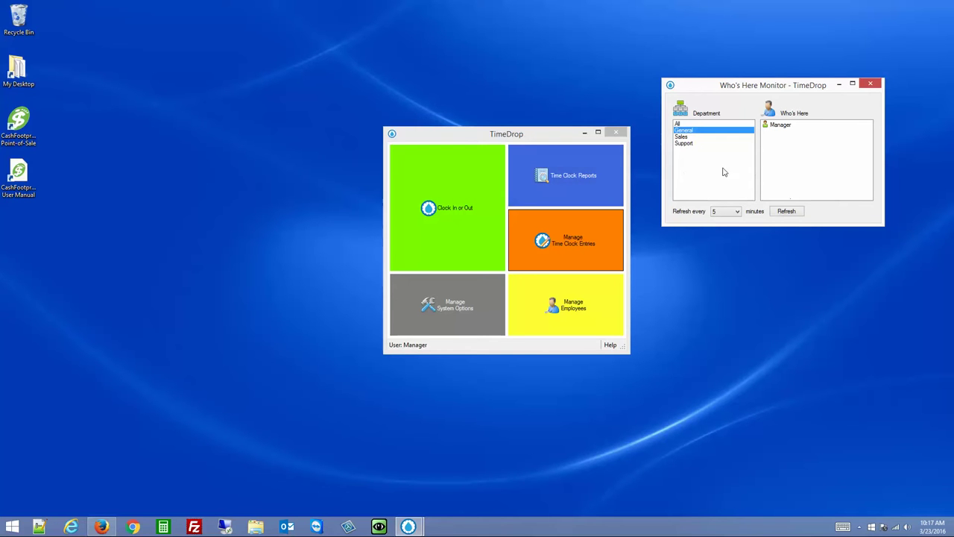
left_click(586, 170)
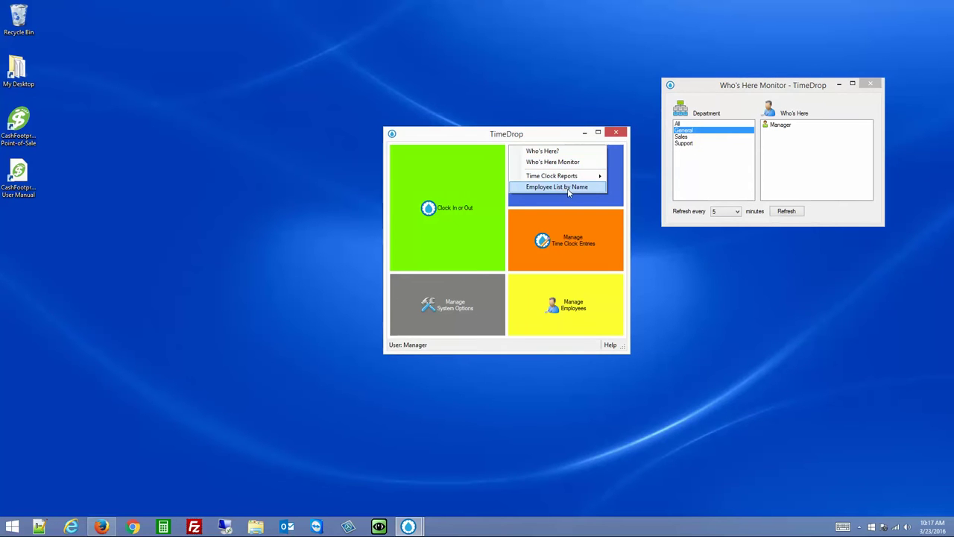
Preview the Employee List by Name for all departments and close it
left_click(567, 187)
left_click(505, 314)
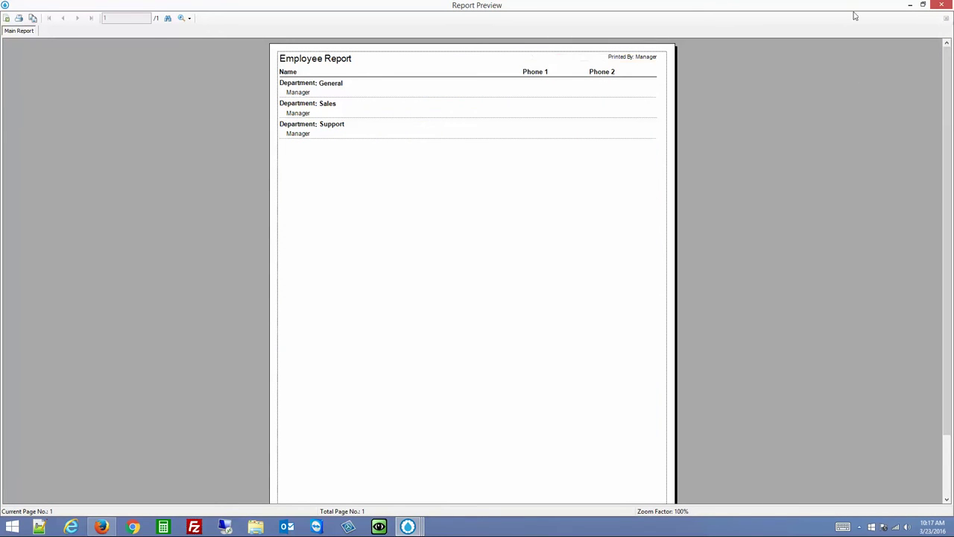
left_click(941, 6)
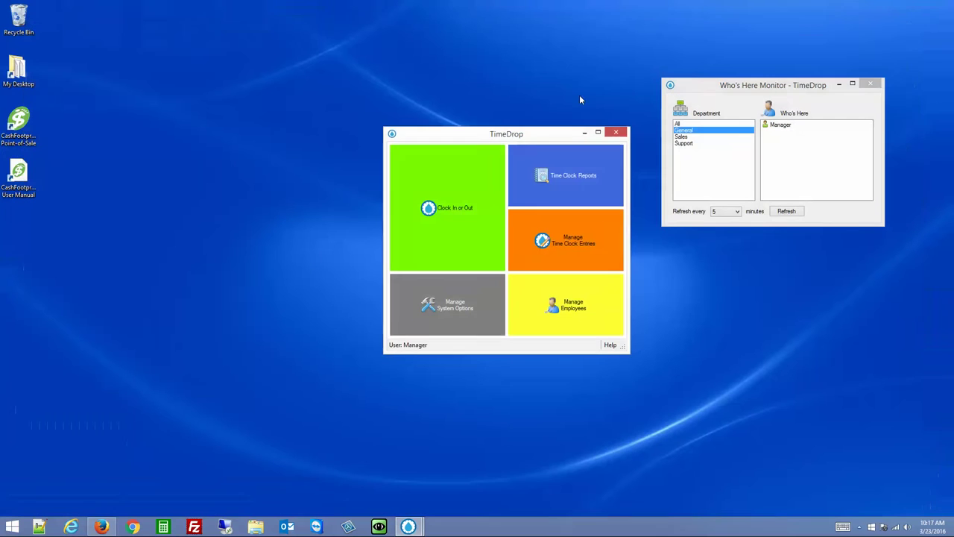
Preview the Employee List by Name for the General department only, then close it
left_click(568, 172)
left_click(563, 187)
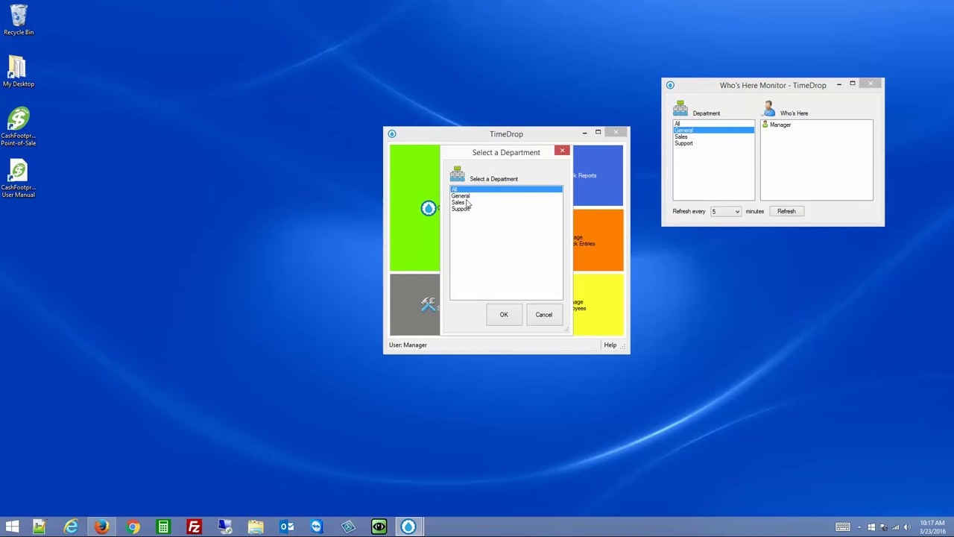
left_click(467, 211)
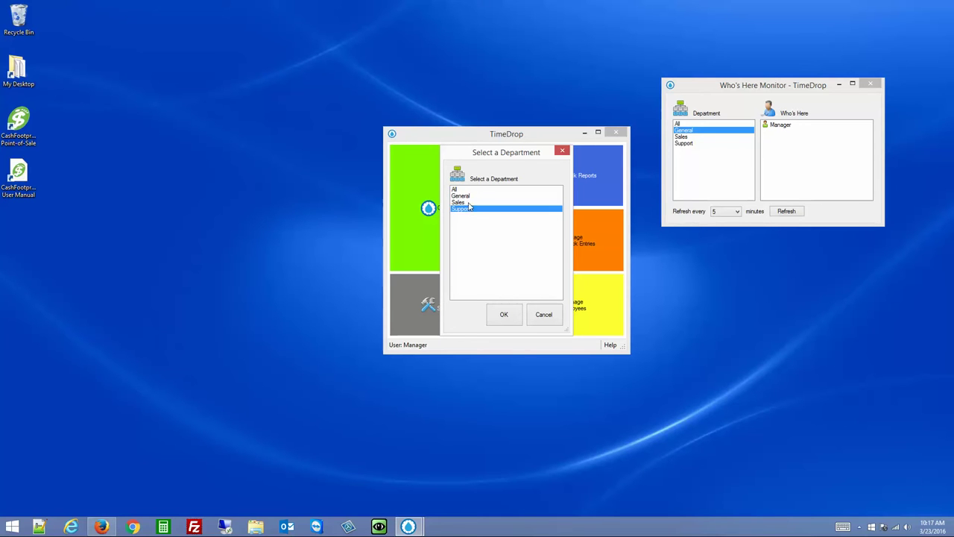
left_click(467, 196)
left_click(504, 314)
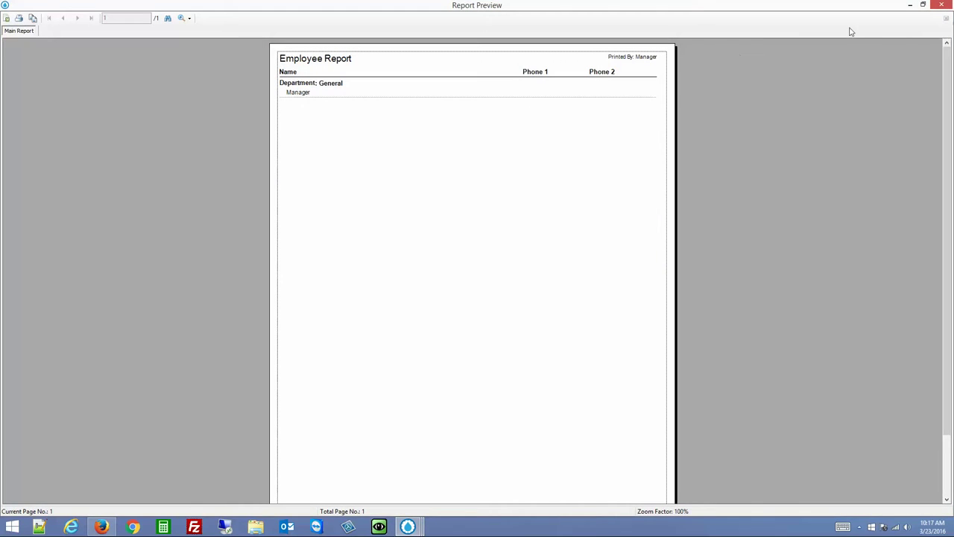
left_click(941, 5)
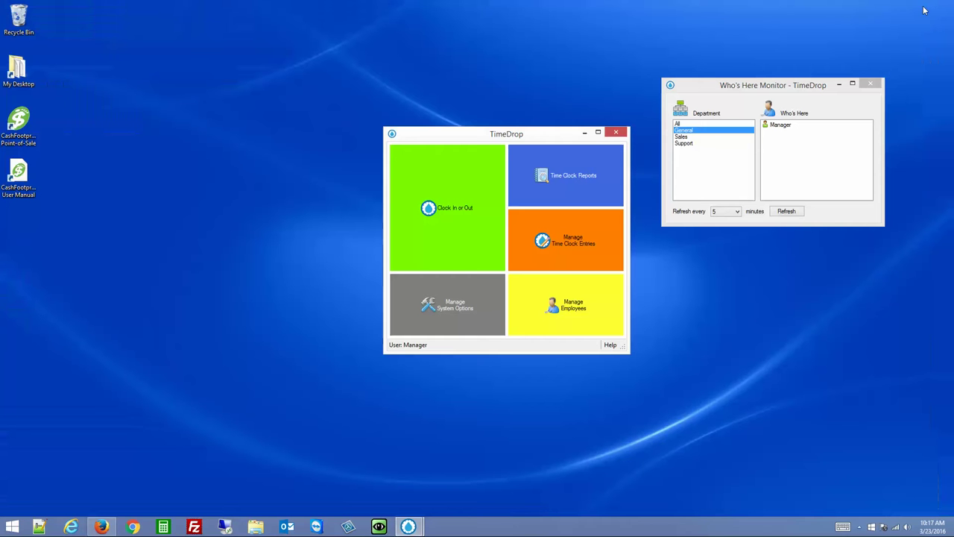
Open the Generate Timesheet Report dialog from Time Clock Reports, close it, and reopen it
left_click(550, 169)
mouse_move(557, 178)
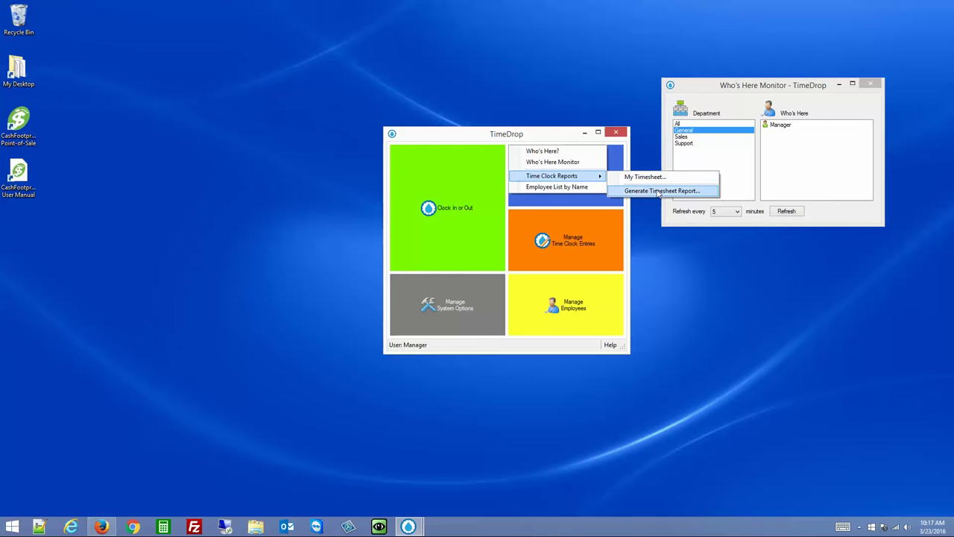
left_click(660, 191)
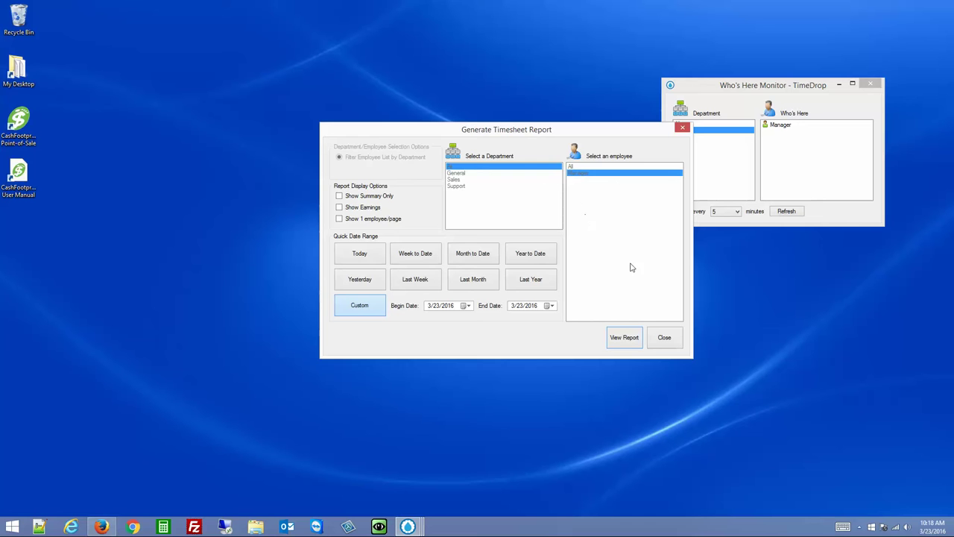
left_click(654, 343)
left_click(580, 177)
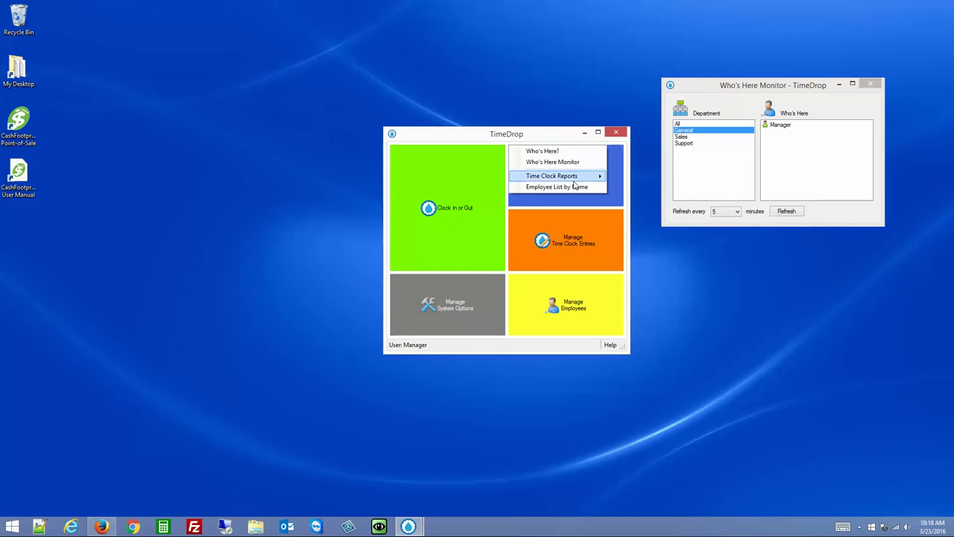
mouse_move(582, 182)
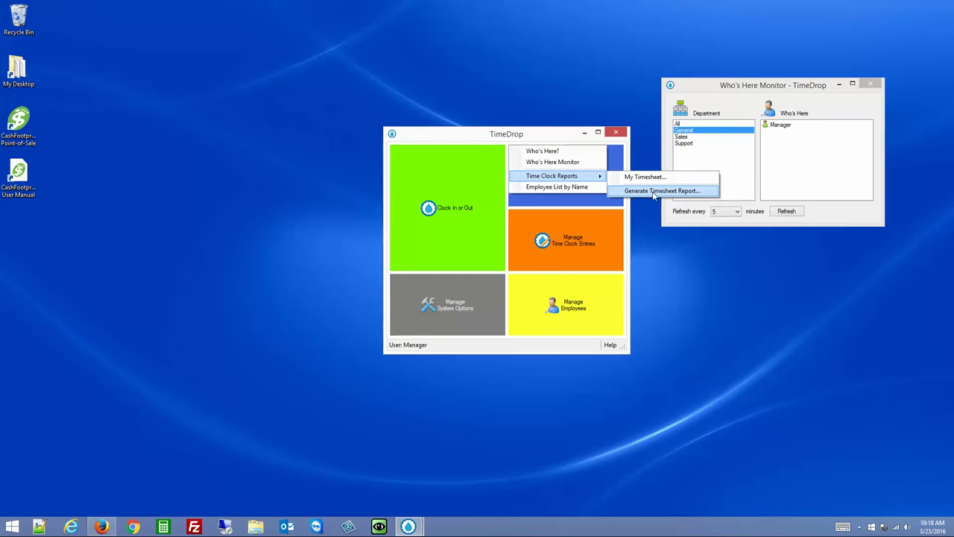
left_click(654, 191)
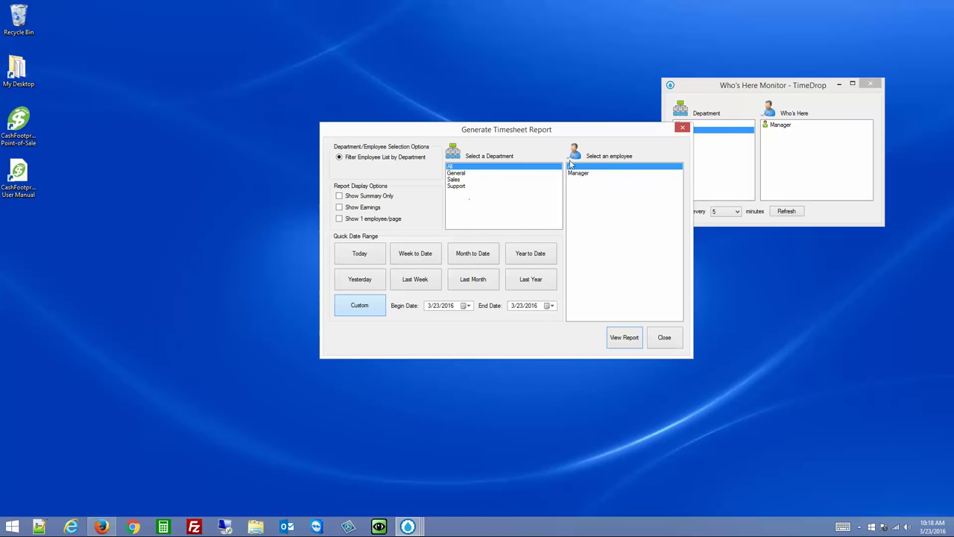
Try the General, Sales and Support departments and the Manager employee, then return to All departments with summary-only on
left_click(457, 172)
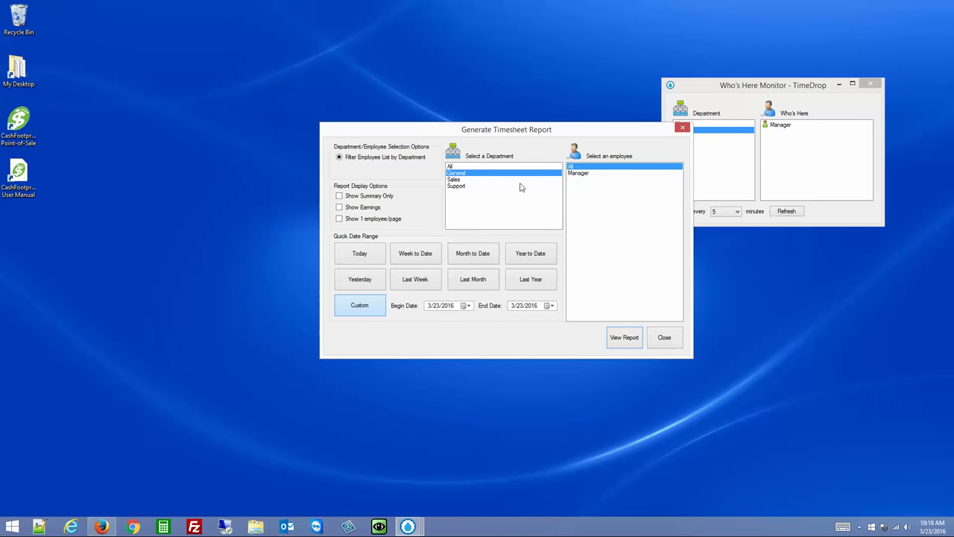
left_click(583, 176)
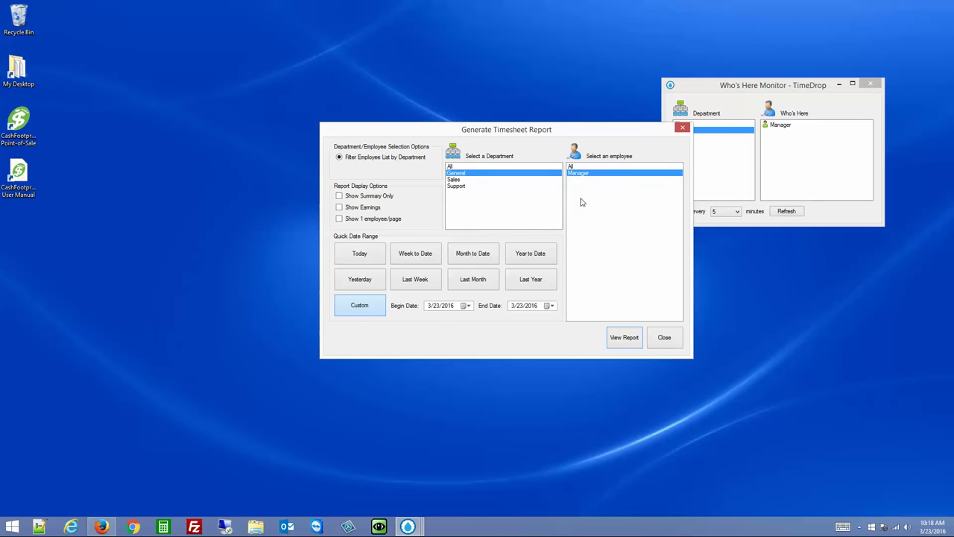
left_click(456, 180)
left_click(459, 187)
left_click(457, 167)
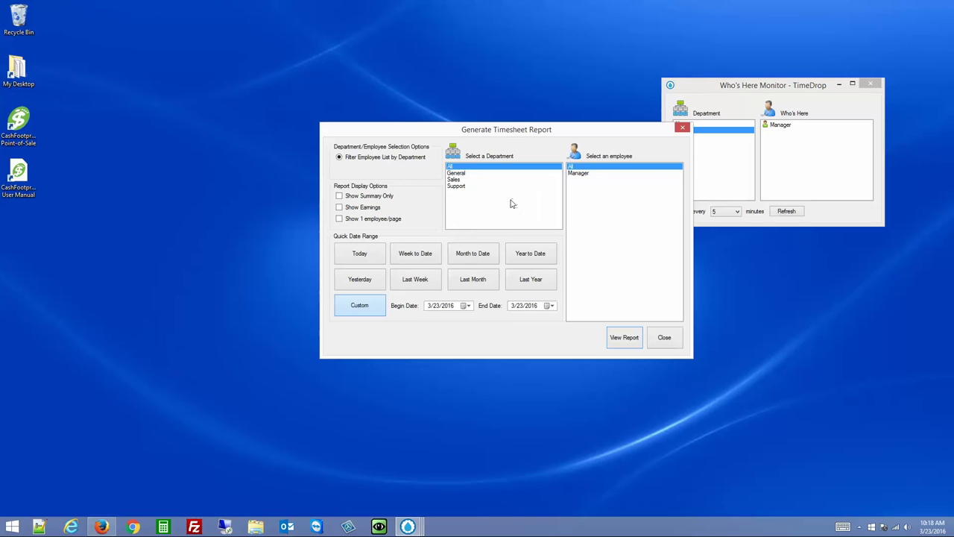
left_click(373, 198)
Preview today's detailed Time Clock Entries report with summary-only and earnings turned off
left_click(371, 209)
left_click(373, 209)
left_click(480, 257)
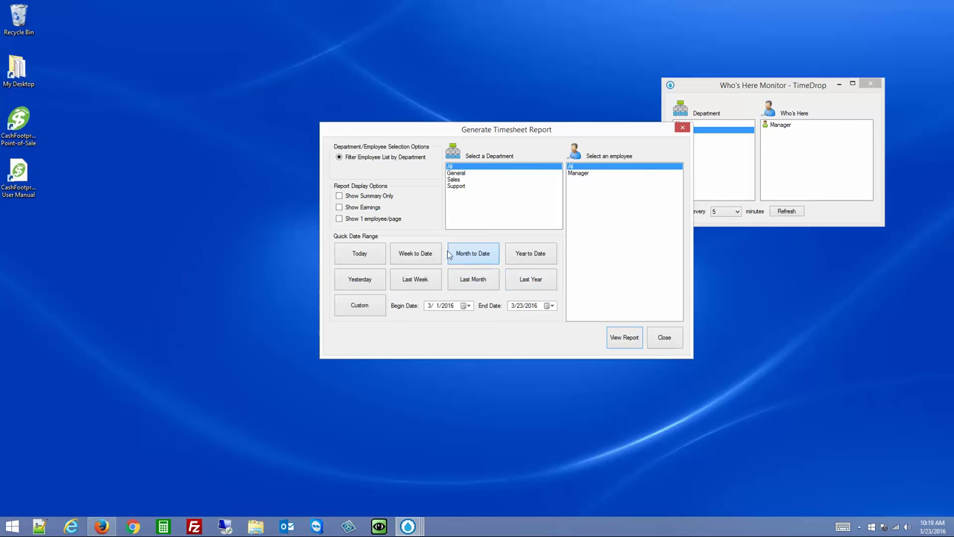
left_click(371, 255)
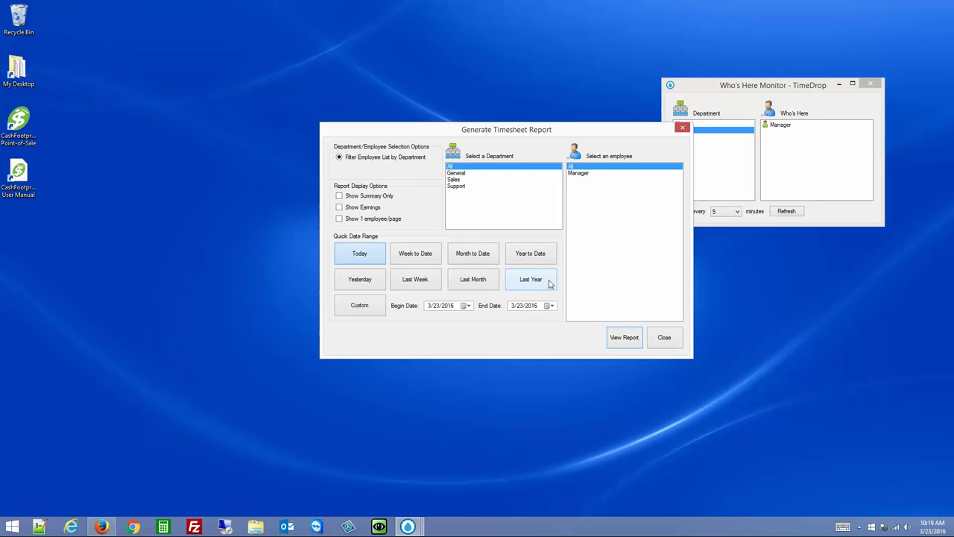
left_click(614, 336)
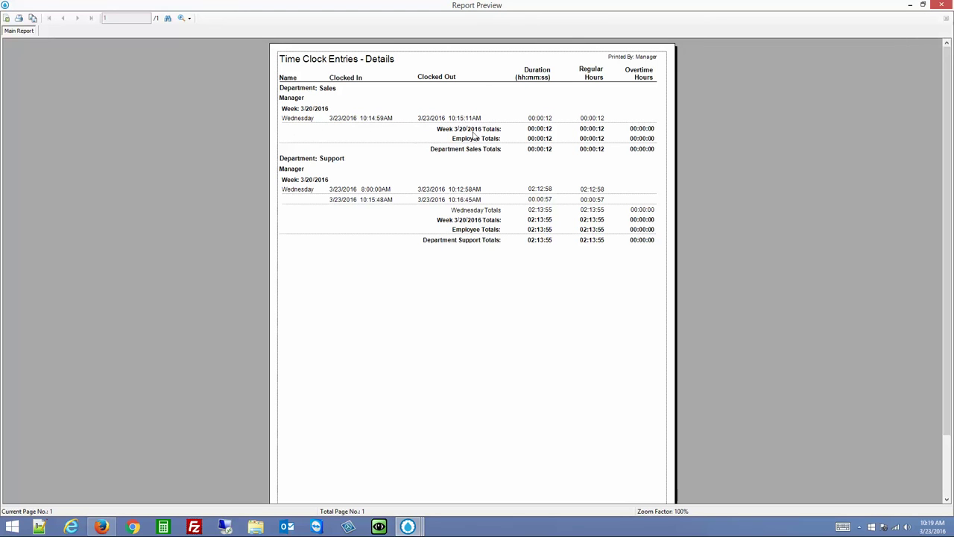
Close the detailed preview and preview the timesheet again with Show Earnings checked
left_click(941, 6)
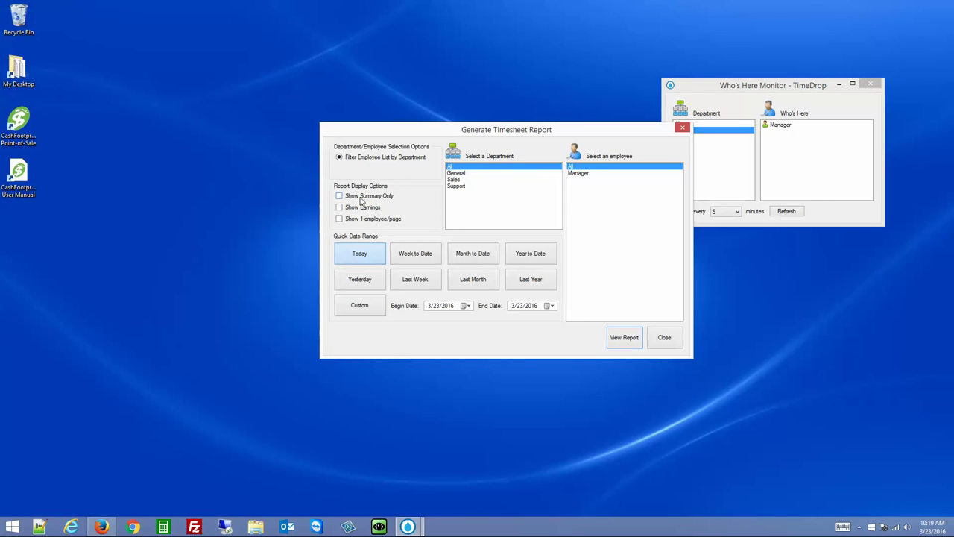
left_click(362, 197)
left_click(628, 343)
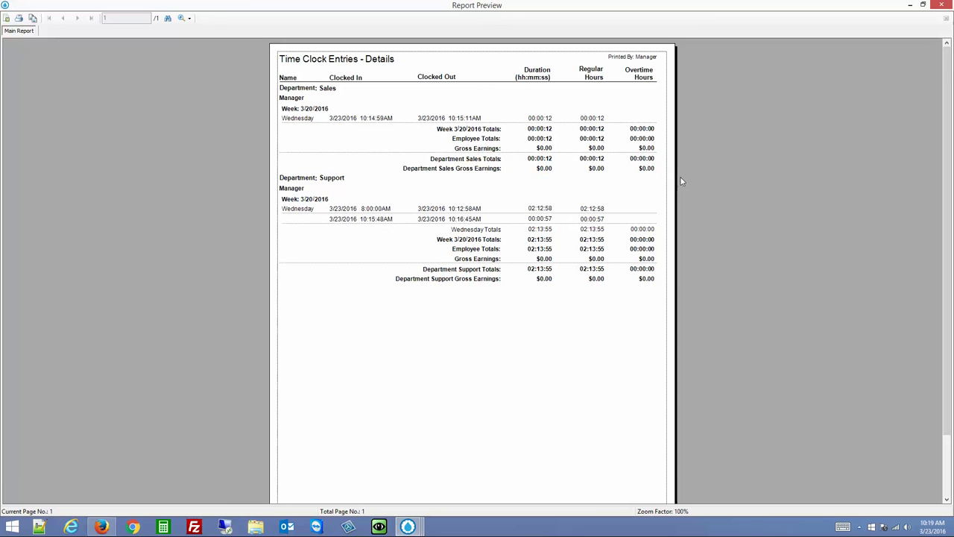
Preview the timesheet as a summary with and without earnings, then close the report settings
left_click(942, 5)
left_click(625, 337)
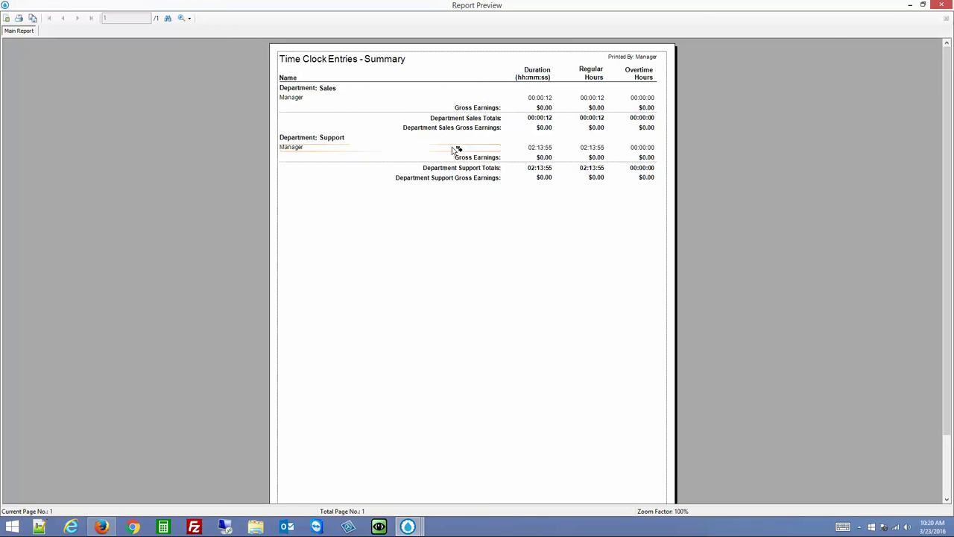
left_click(941, 5)
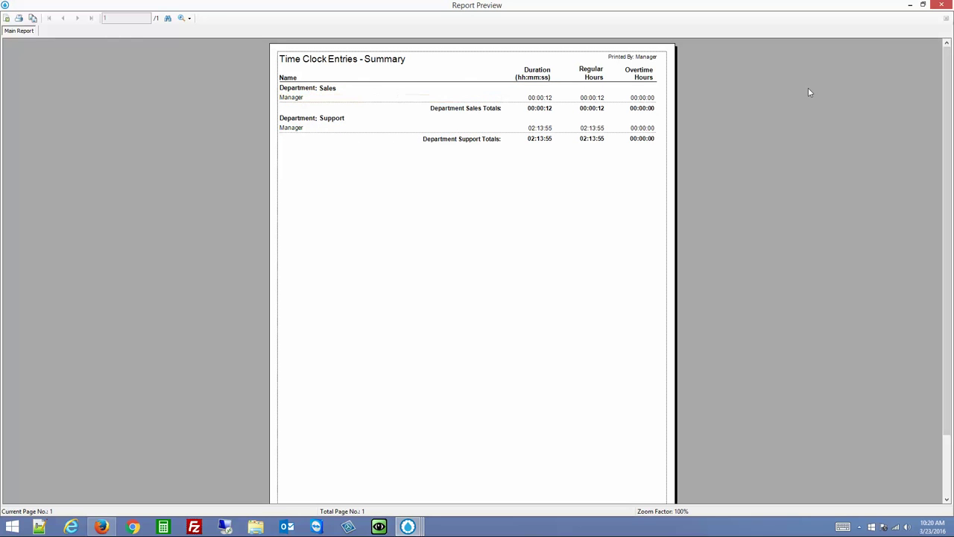
left_click(948, 8)
left_click(665, 338)
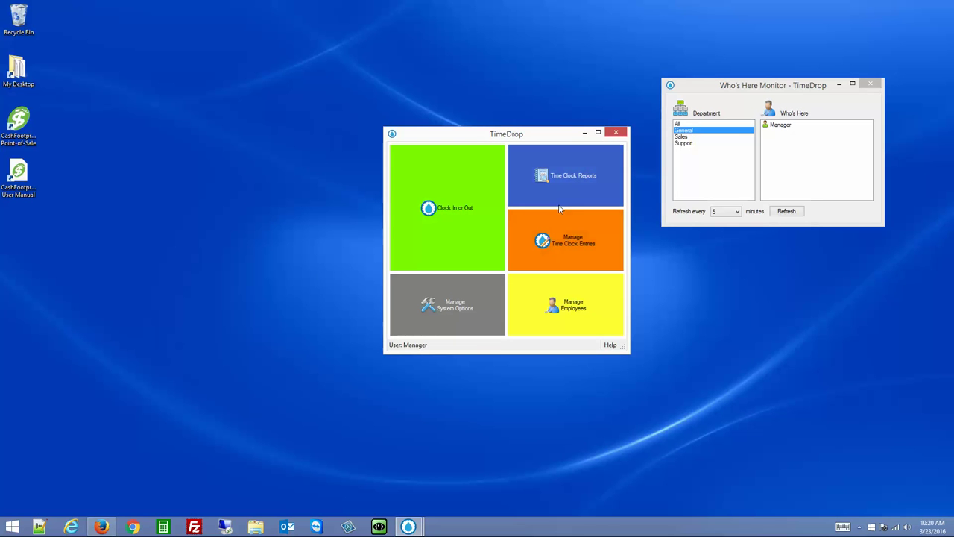
Close the Who's Here Monitor window, leaving only the main tile window
left_click(872, 85)
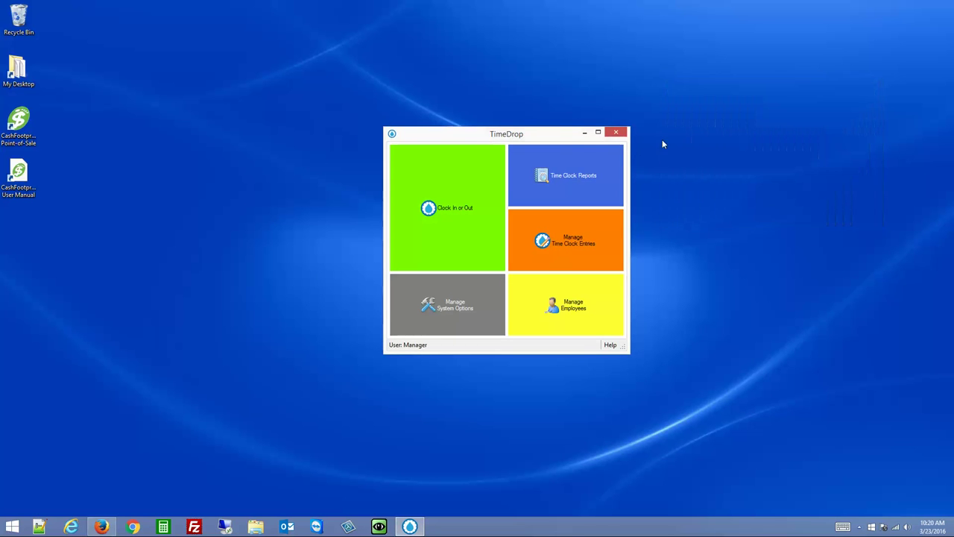